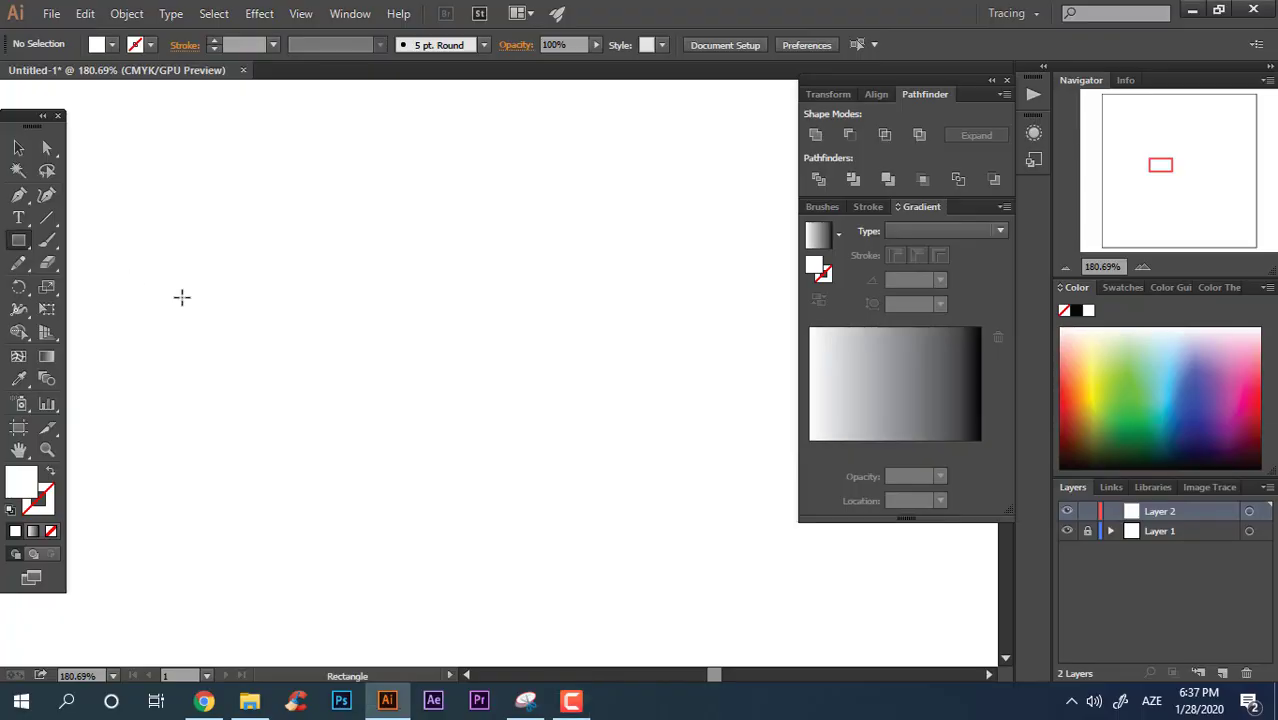
Draw a rectangle, shift it left, and fill it orange-yellow FFCE00.
{"action": "left_click_drag", "start_coordinate": [279, 242], "coordinate": [748, 478]}
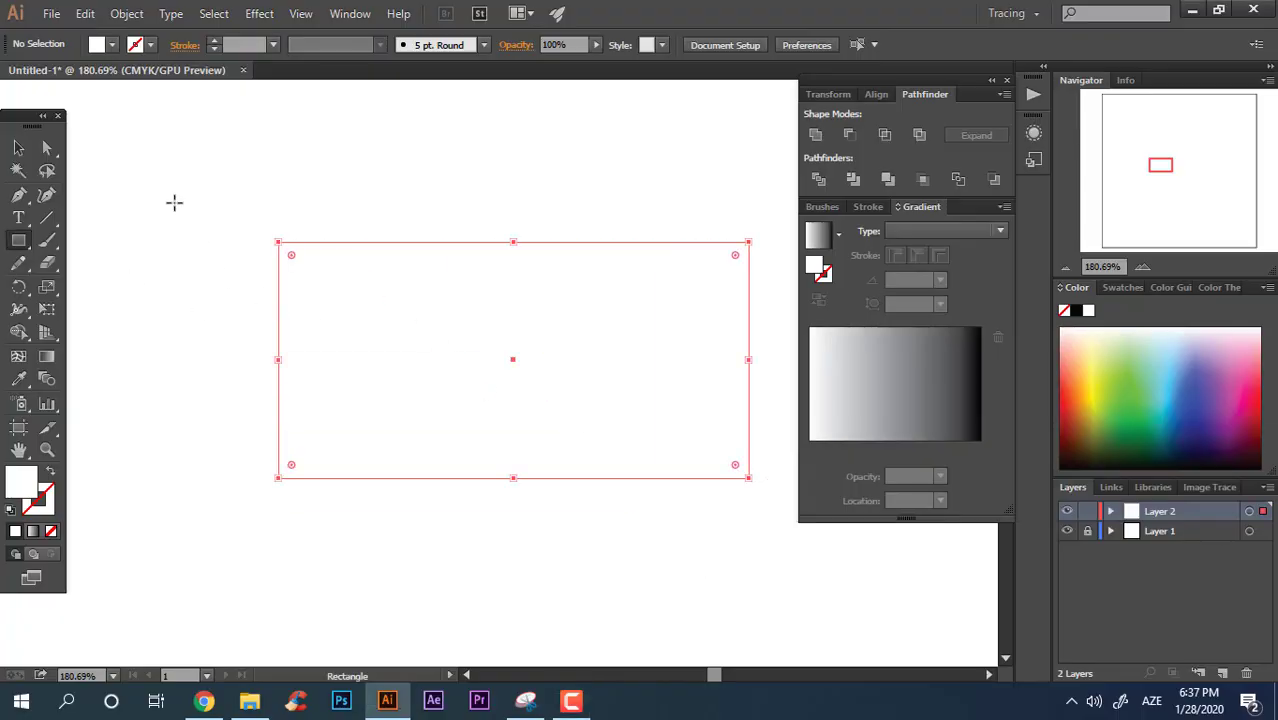
{"action": "left_click", "coordinate": [18, 147]}
{"action": "left_click_drag", "start_coordinate": [726, 408], "coordinate": [648, 412]}
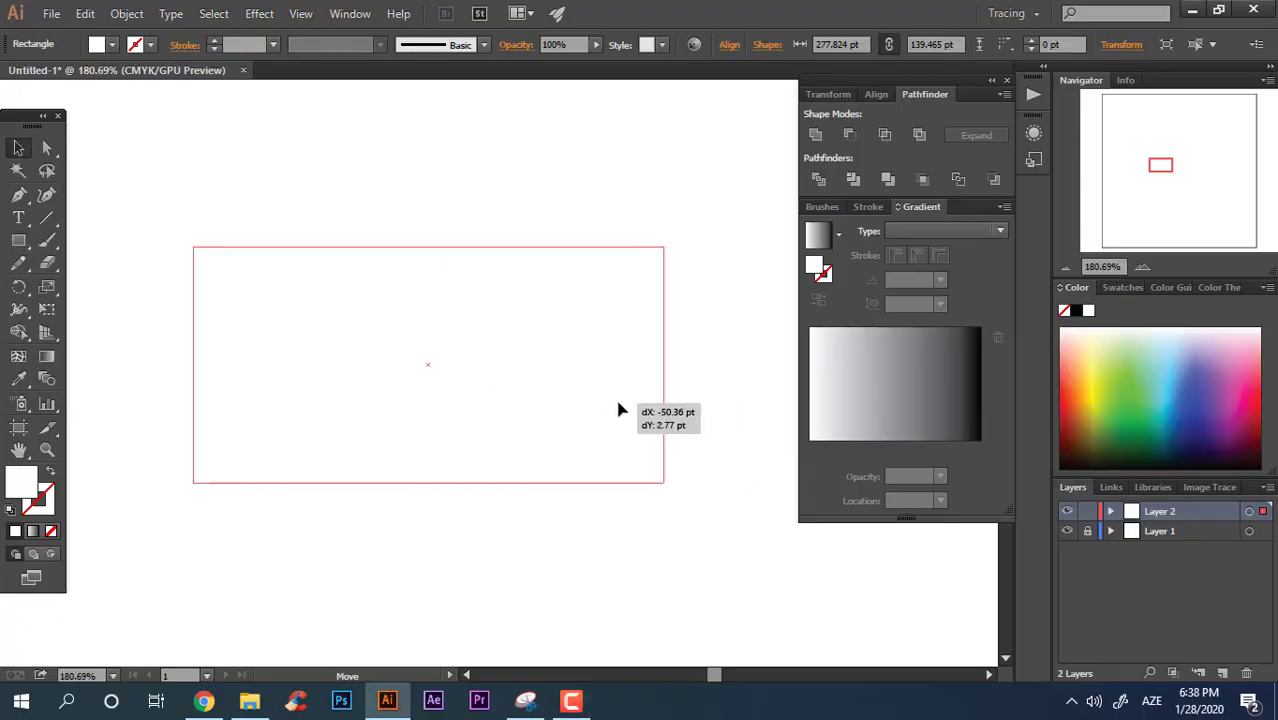
{"action": "double_click", "coordinate": [20, 482]}
{"action": "left_click", "coordinate": [688, 481]}
{"action": "left_click_drag", "start_coordinate": [640, 316], "coordinate": [662, 265]}
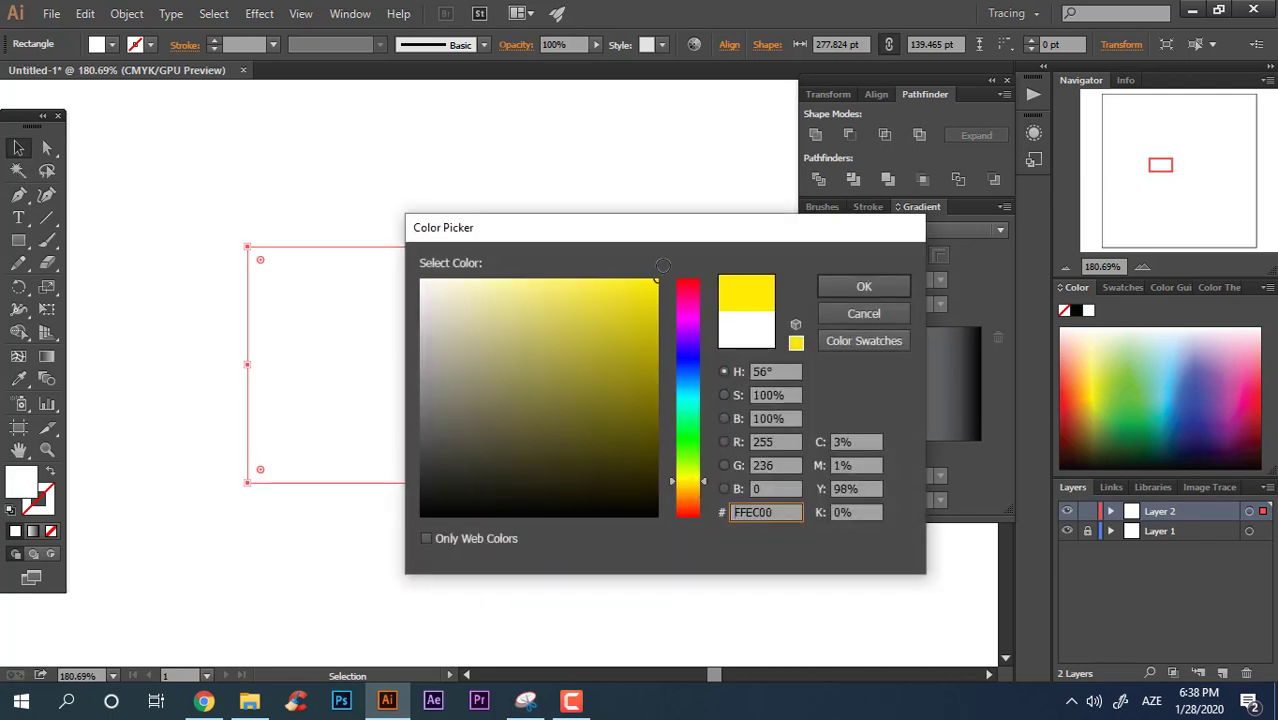
{"action": "left_click_drag", "start_coordinate": [702, 480], "coordinate": [702, 486]}
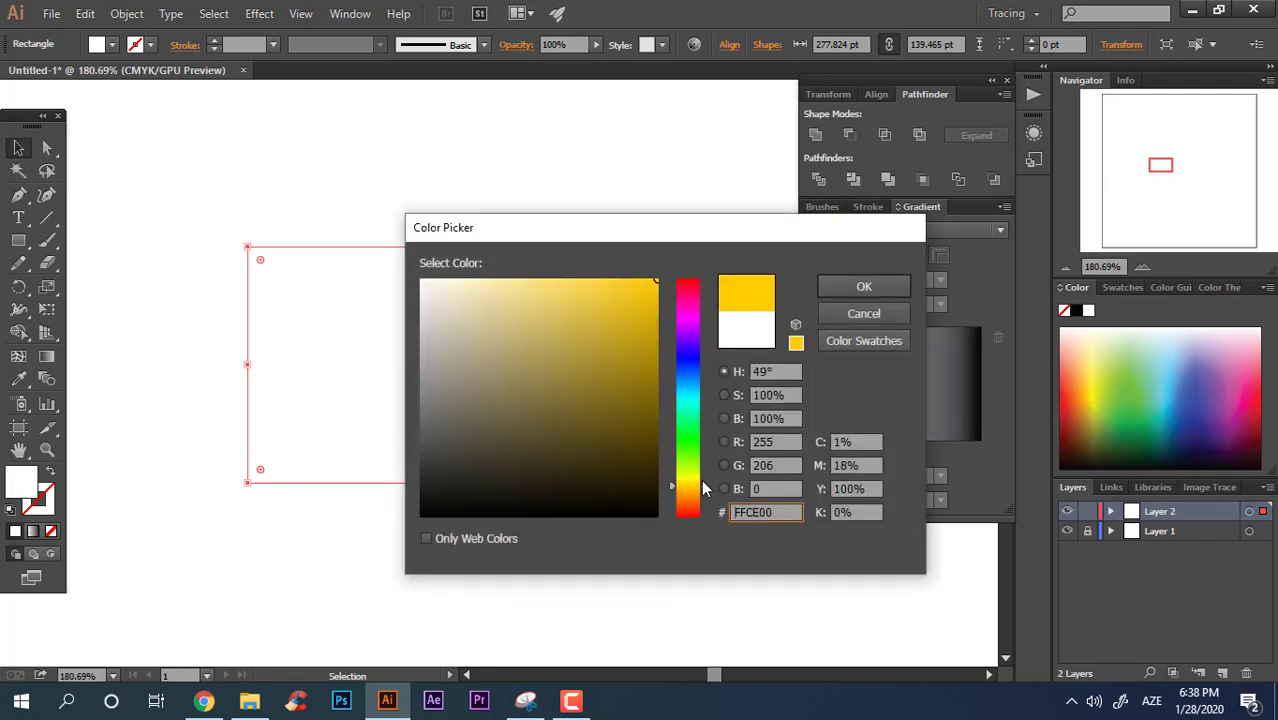
{"action": "left_click", "coordinate": [860, 286]}
Round the rectangle's corners fully into a pill and place a copy above it.
{"action": "key", "text": "a"}
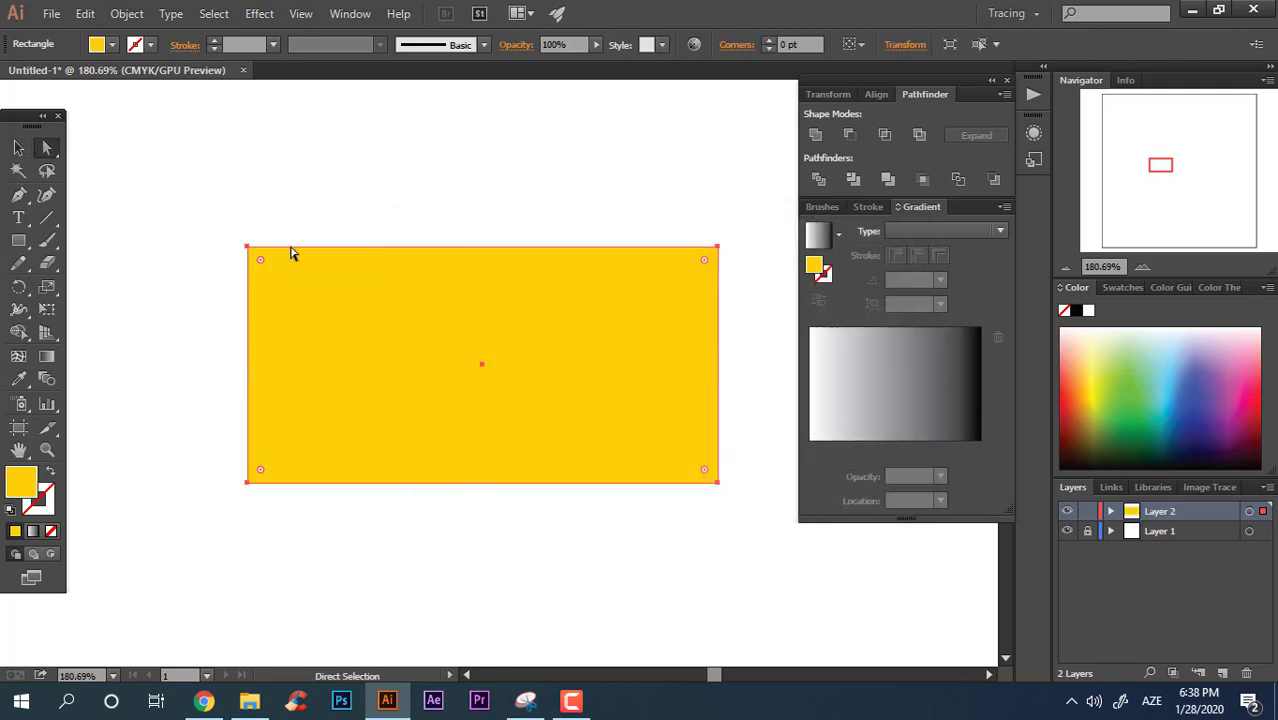
{"action": "left_click_drag", "start_coordinate": [257, 264], "coordinate": [277, 282]}
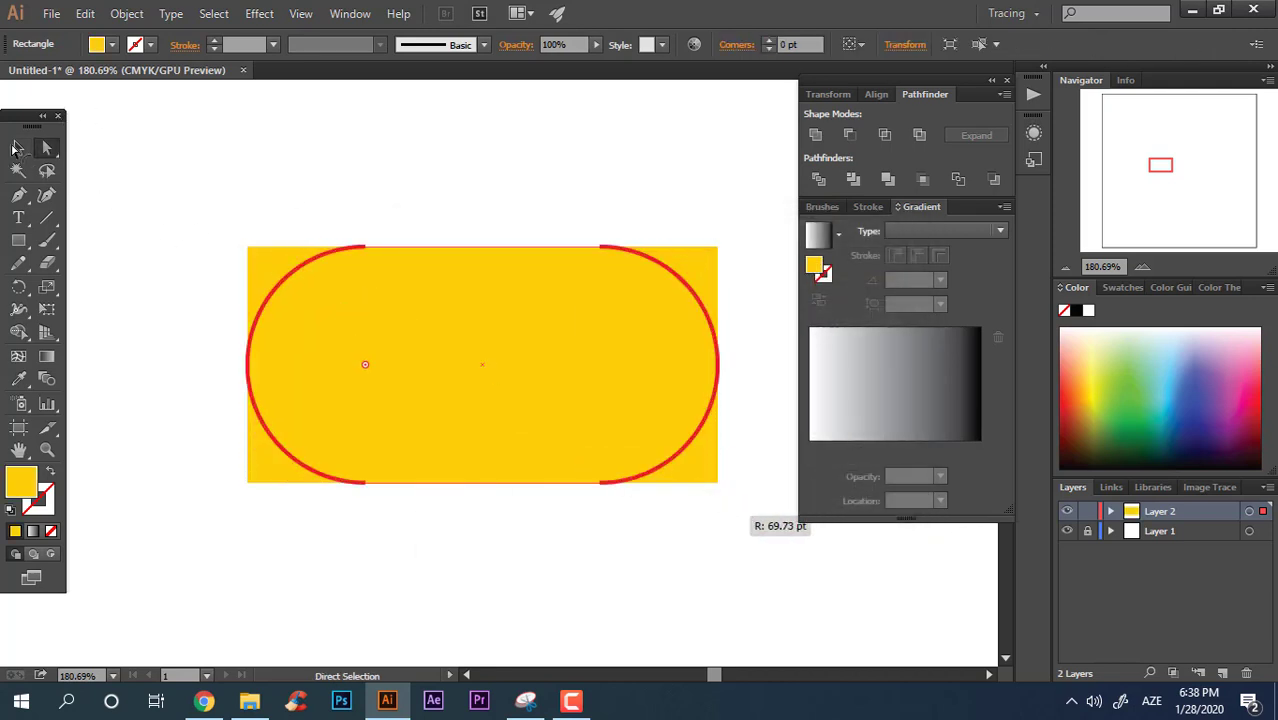
{"action": "left_click", "coordinate": [17, 148]}
{"action": "left_click", "coordinate": [544, 502]}
{"action": "left_click_drag", "start_coordinate": [520, 431], "coordinate": [520, 178]}
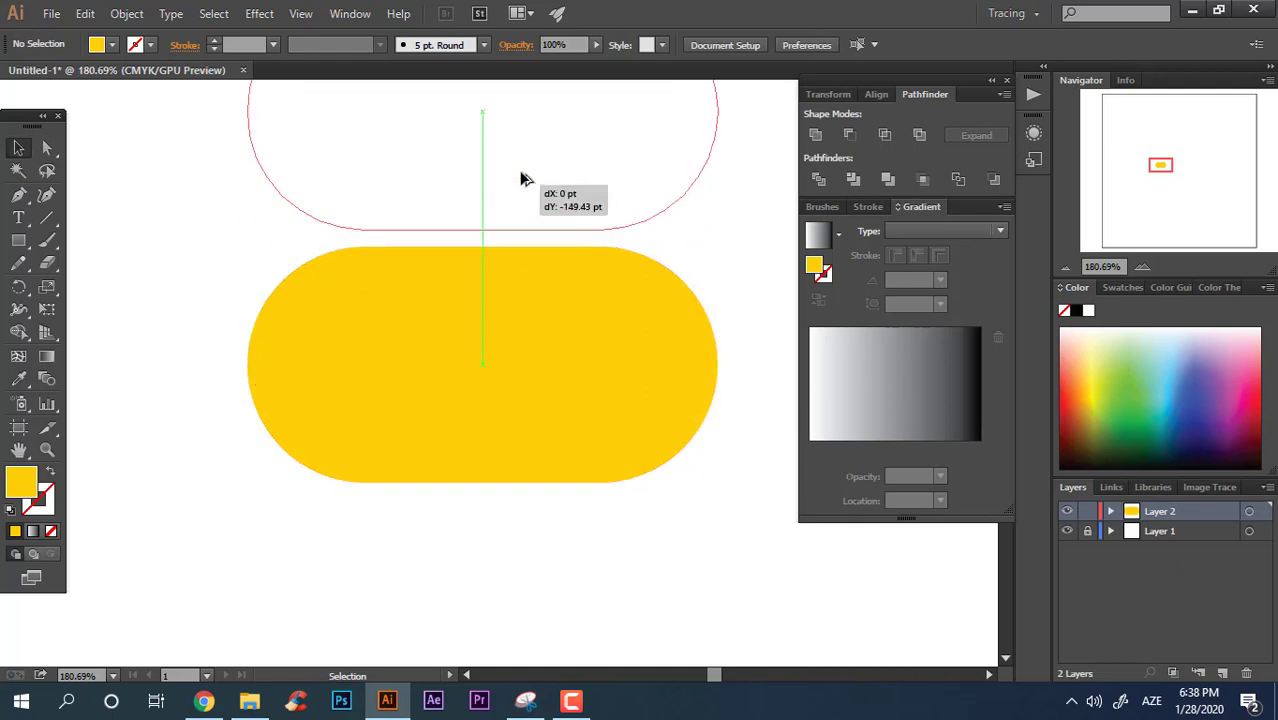
Convert the lower pill to an ordinary path and zoom to 200% on it.
{"action": "left_click", "coordinate": [690, 305]}
{"action": "left_click", "coordinate": [815, 136]}
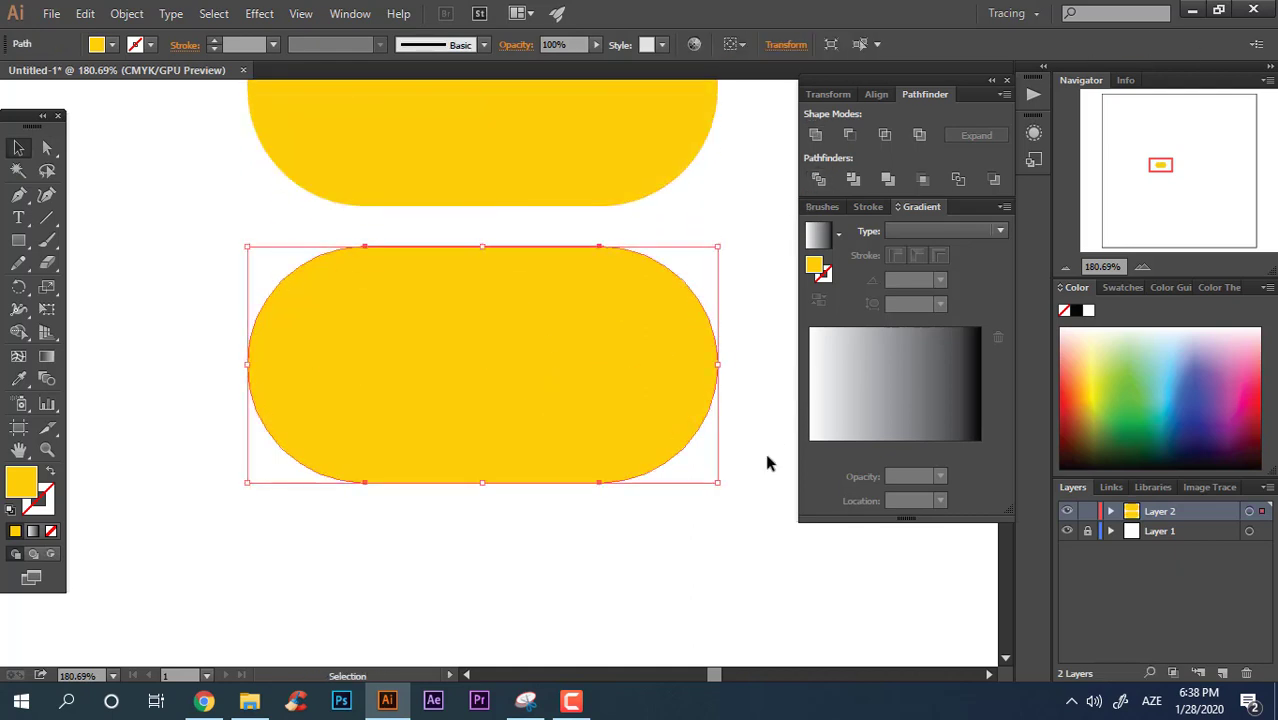
{"action": "left_click", "coordinate": [765, 455]}
{"action": "key", "text": "z"}
{"action": "left_click", "coordinate": [665, 408]}
{"action": "left_click_drag", "start_coordinate": [470, 400], "coordinate": [582, 437]}
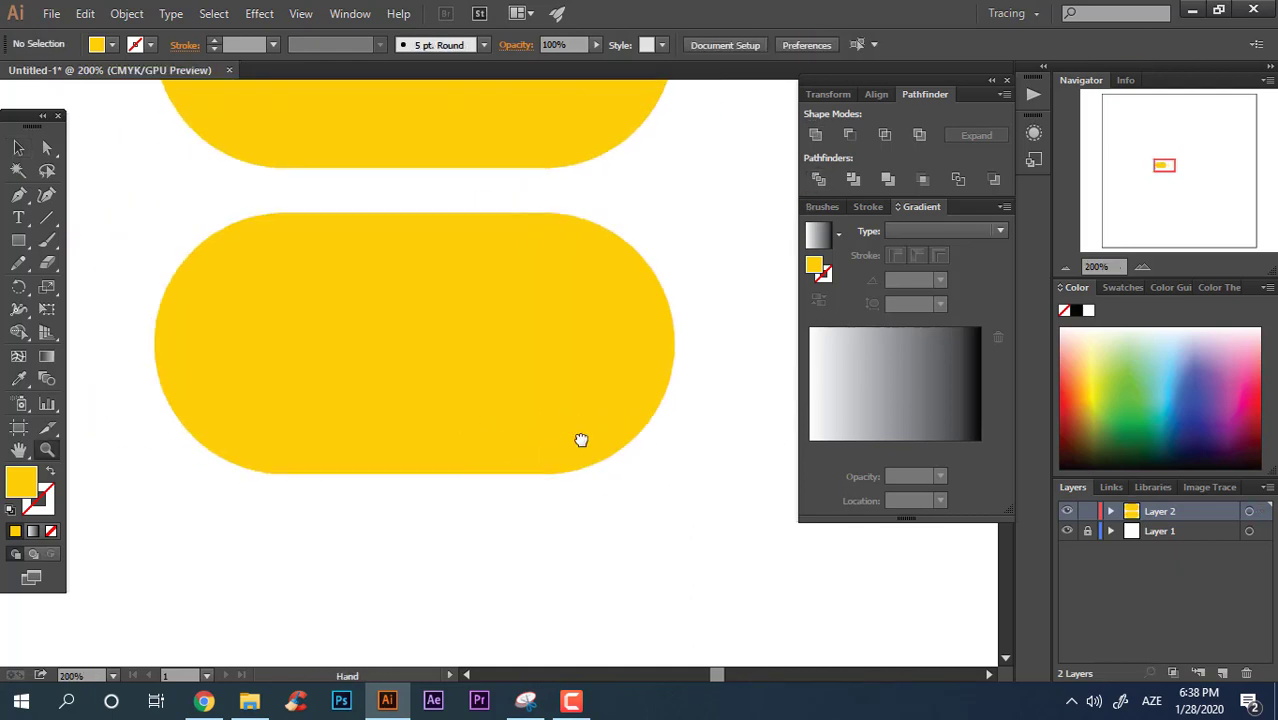
Apply Object > Create Gradient Mesh to the lower pill with 4 rows and 3 columns.
{"action": "key", "text": "v"}
{"action": "left_click", "coordinate": [325, 360]}
{"action": "left_click", "coordinate": [127, 13]}
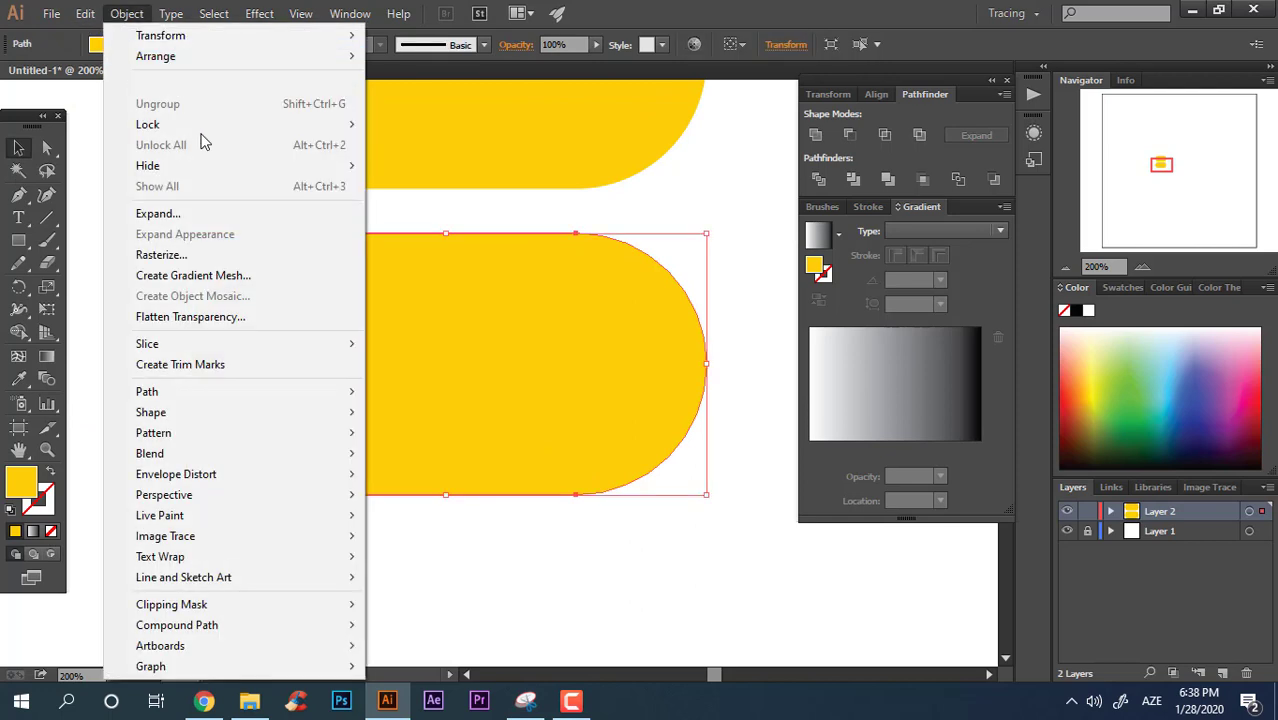
{"action": "left_click", "coordinate": [300, 276]}
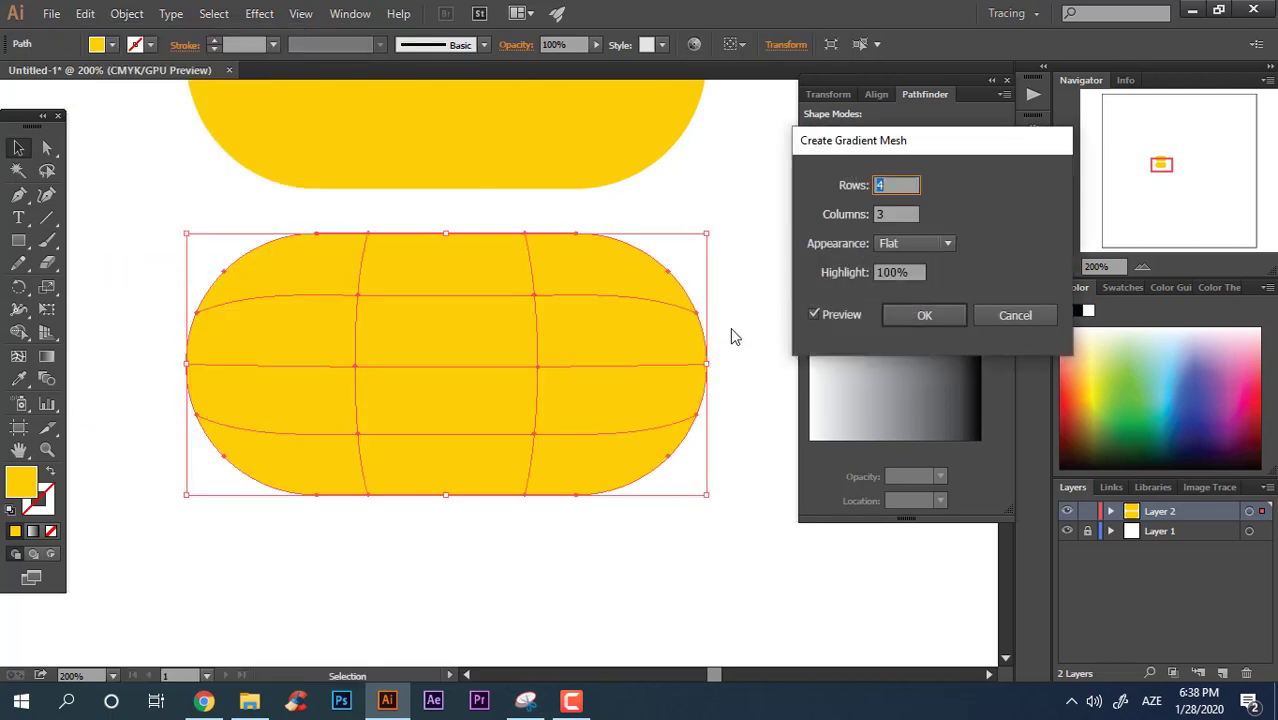
{"action": "left_click", "coordinate": [912, 214]}
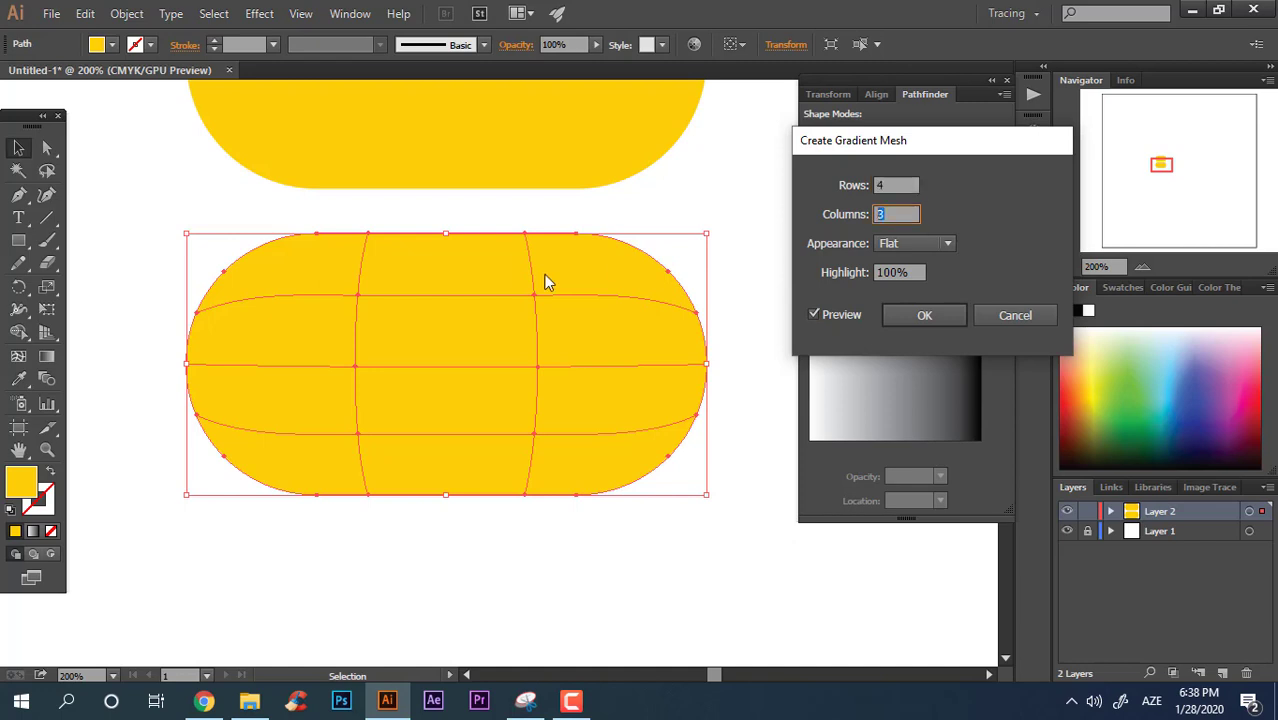
{"action": "left_click", "coordinate": [924, 315]}
Lasso the pill's edge mesh points and colour them orange FF9A08.
{"action": "key", "text": "q"}
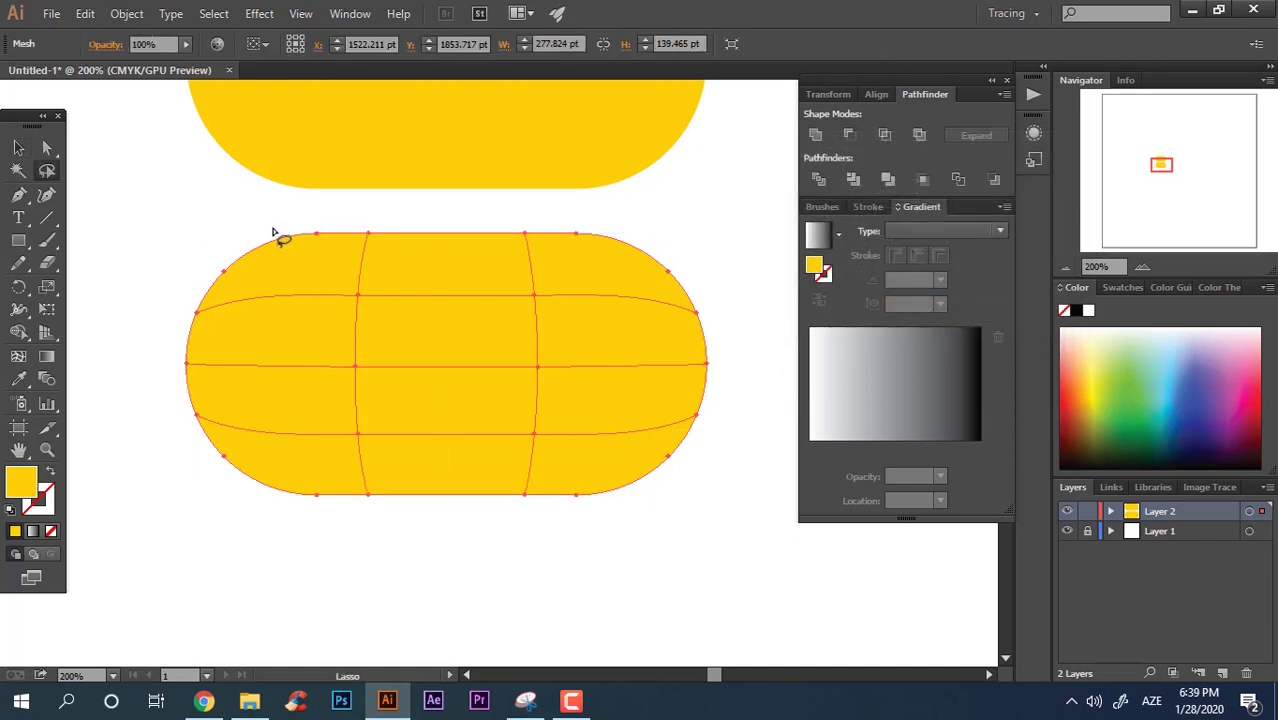
{"action": "left_click_drag", "start_coordinate": [313, 272], "coordinate": [594, 271]}
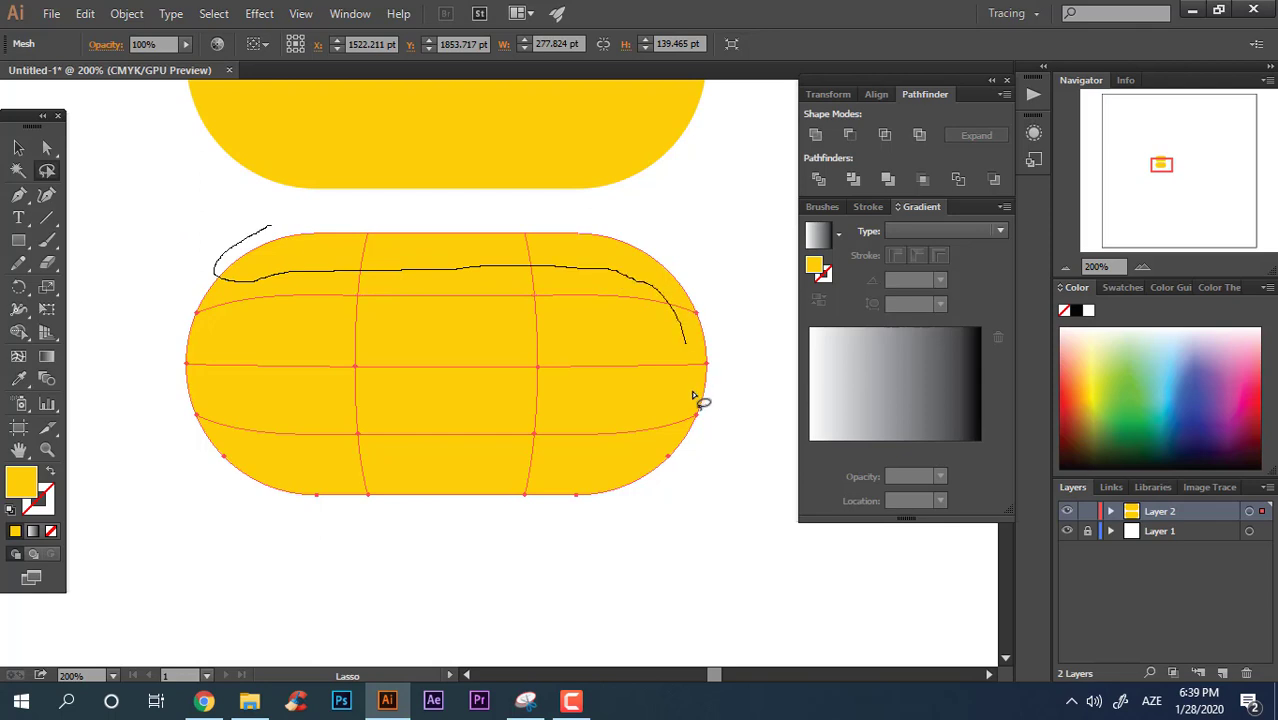
{"action": "mouse_move", "coordinate": [566, 467]}
{"action": "left_mouse_down"}
{"action": "mouse_move", "coordinate": [391, 476]}
{"action": "mouse_move", "coordinate": [271, 460]}
{"action": "left_mouse_up"}
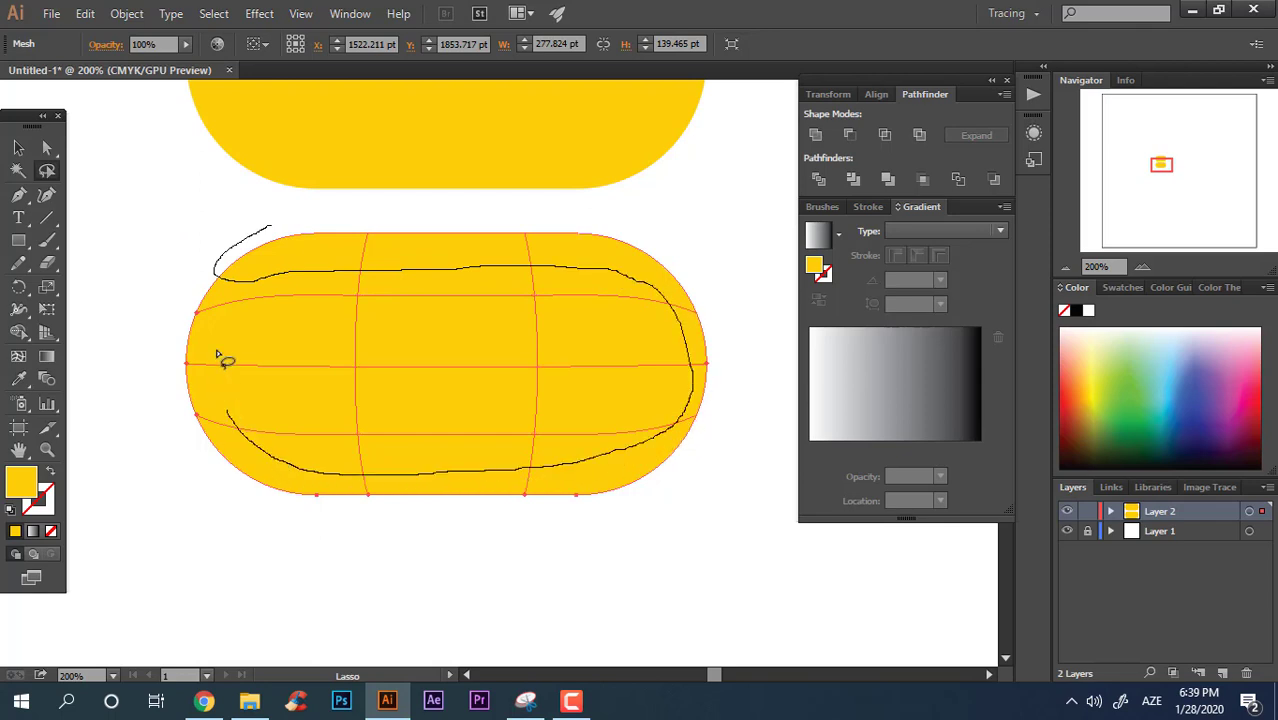
{"action": "left_click_drag", "start_coordinate": [225, 361], "coordinate": [271, 274]}
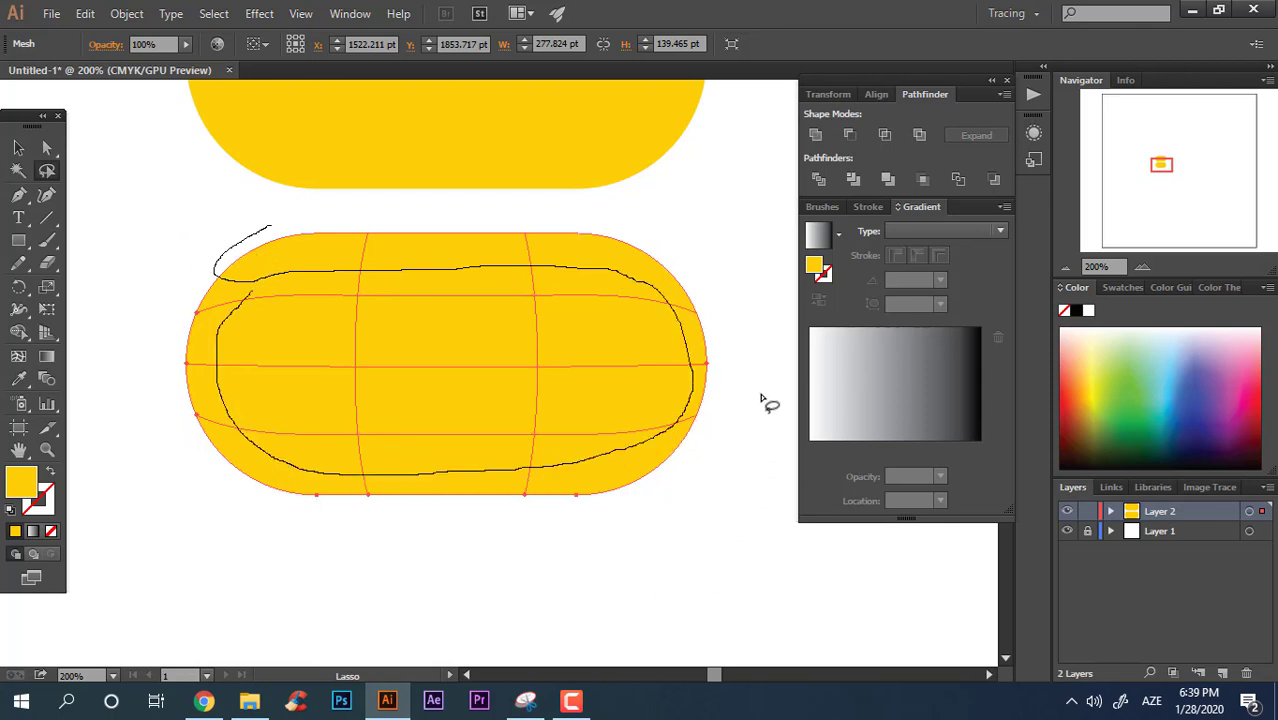
{"action": "left_click_drag", "start_coordinate": [455, 230], "coordinate": [322, 220]}
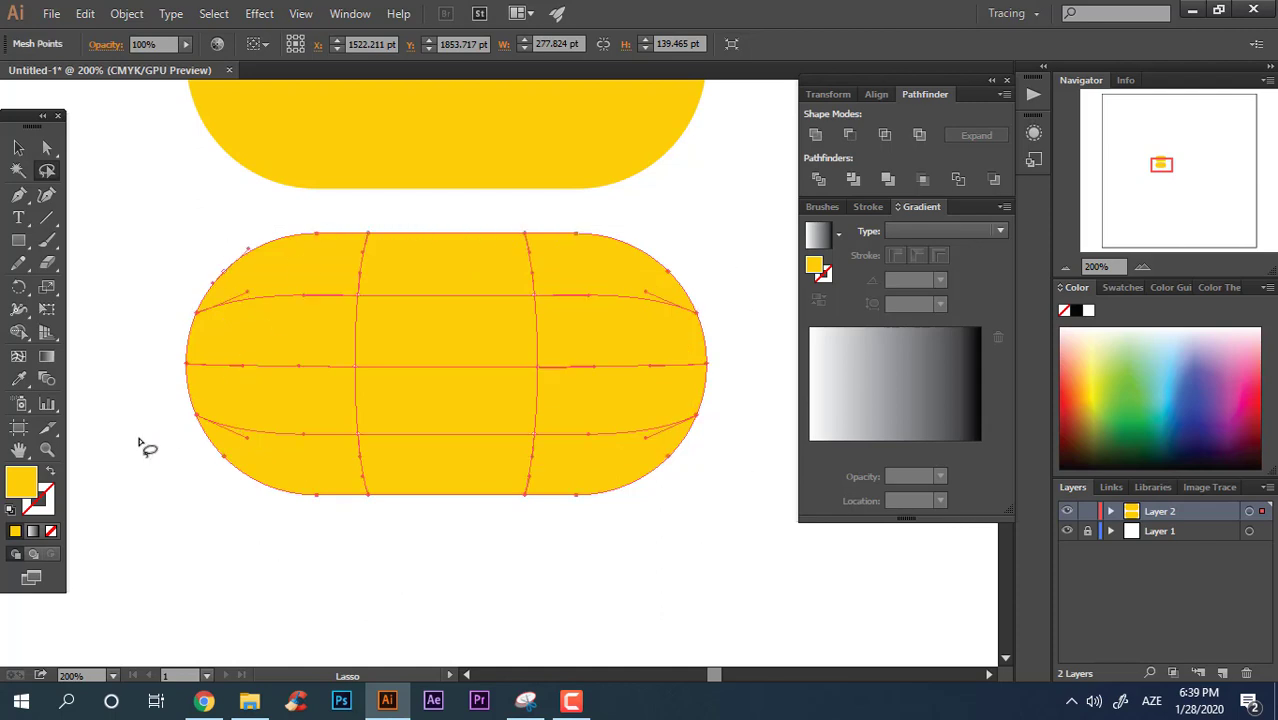
{"action": "double_click", "coordinate": [22, 484]}
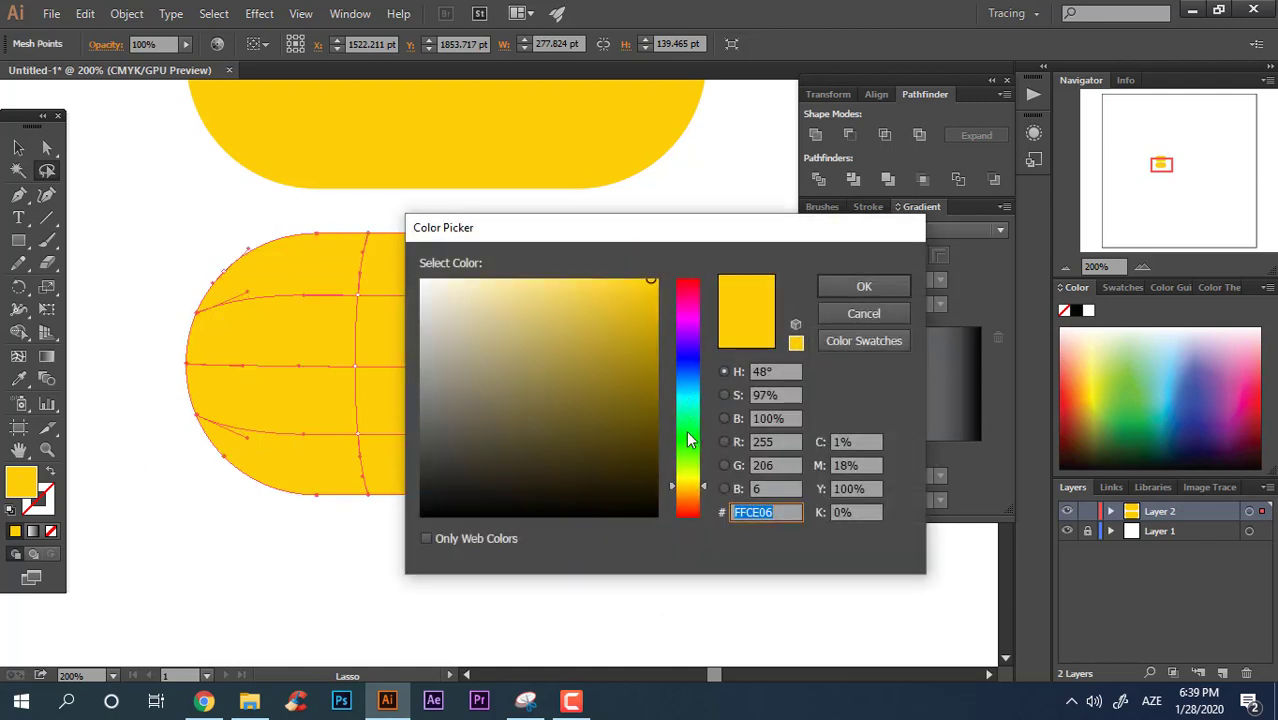
{"action": "left_click_drag", "start_coordinate": [693, 486], "coordinate": [691, 492]}
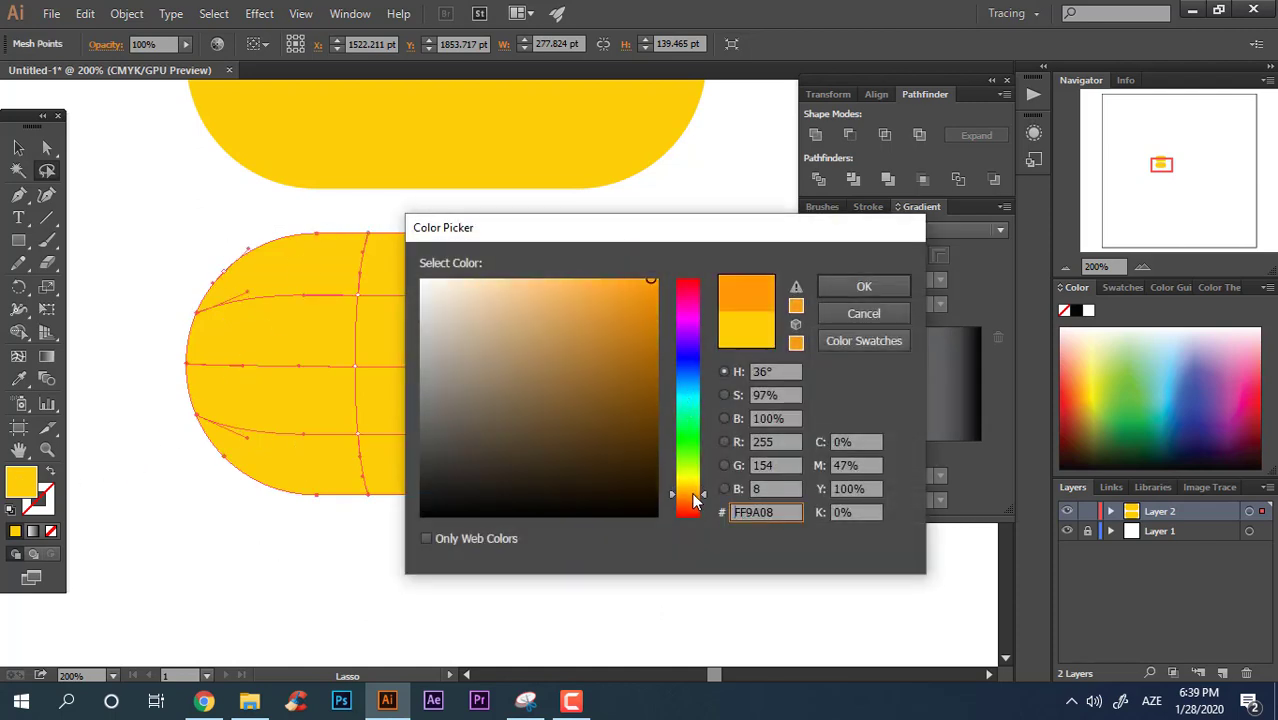
{"action": "left_click", "coordinate": [843, 290]}
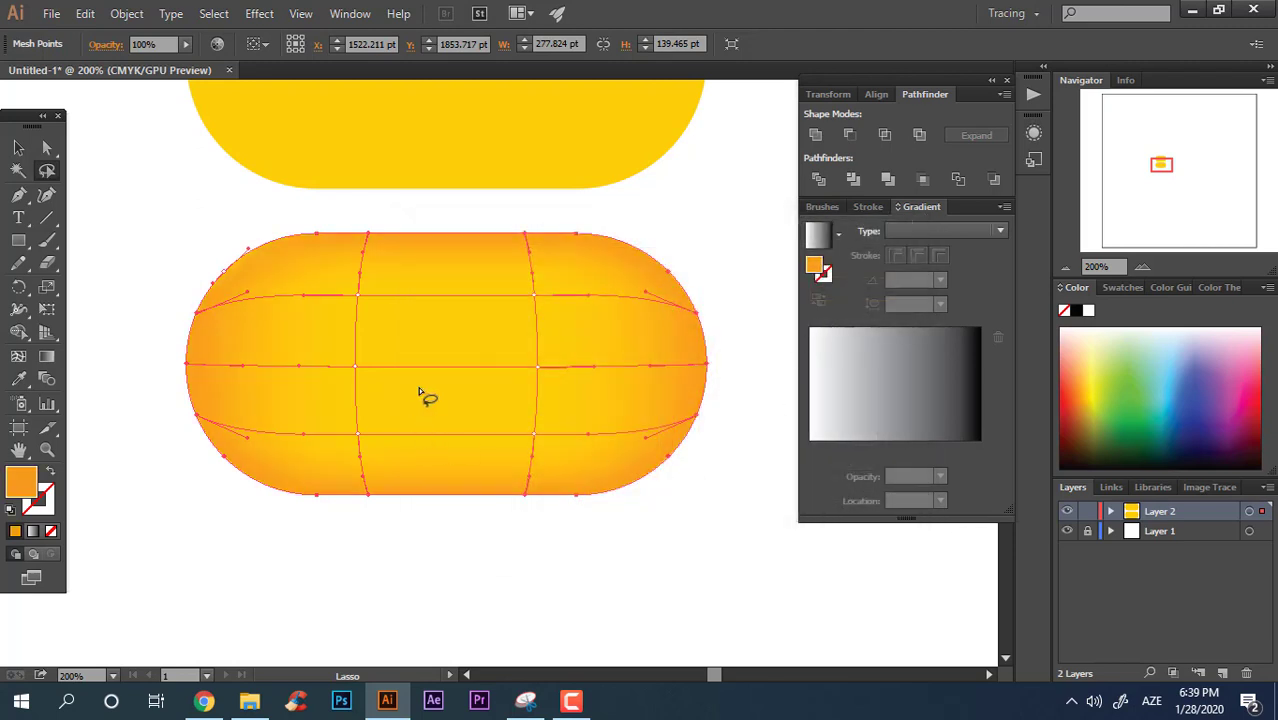
Colour the inner middle mesh points pale yellow FFE67D.
{"action": "left_click_drag", "start_coordinate": [357, 376], "coordinate": [568, 399]}
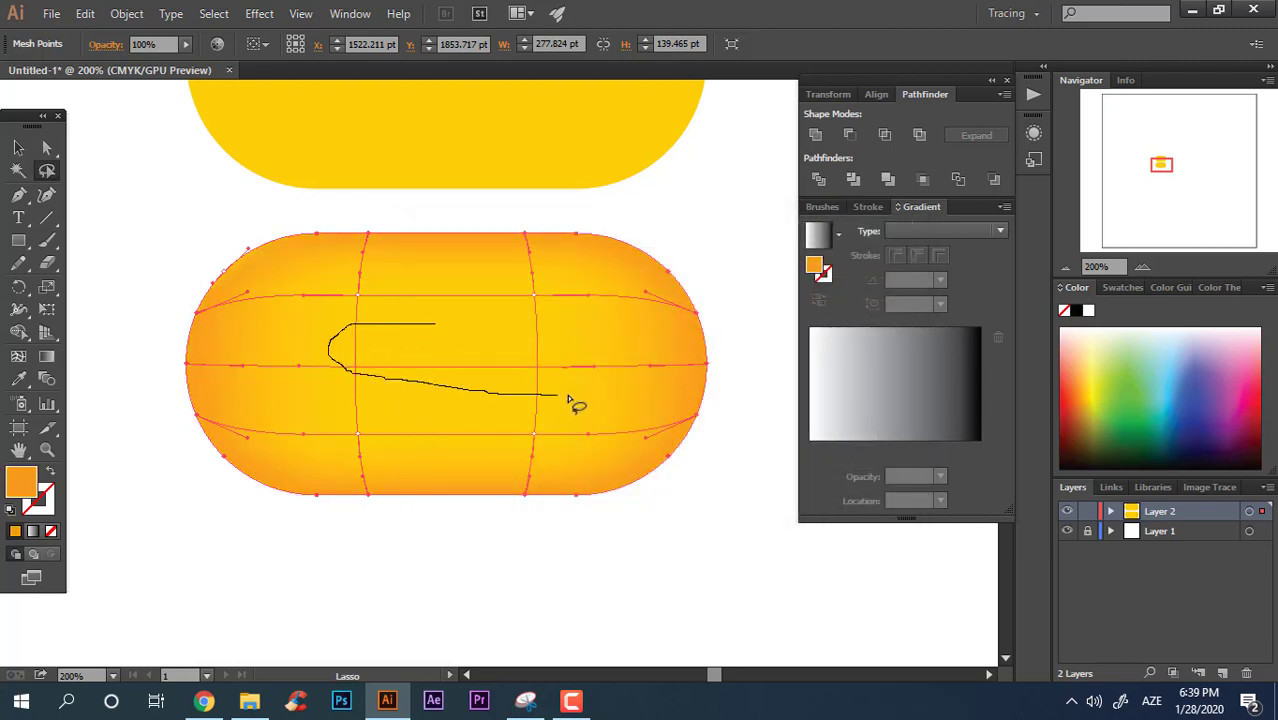
{"action": "left_click_drag", "start_coordinate": [487, 324], "coordinate": [440, 323]}
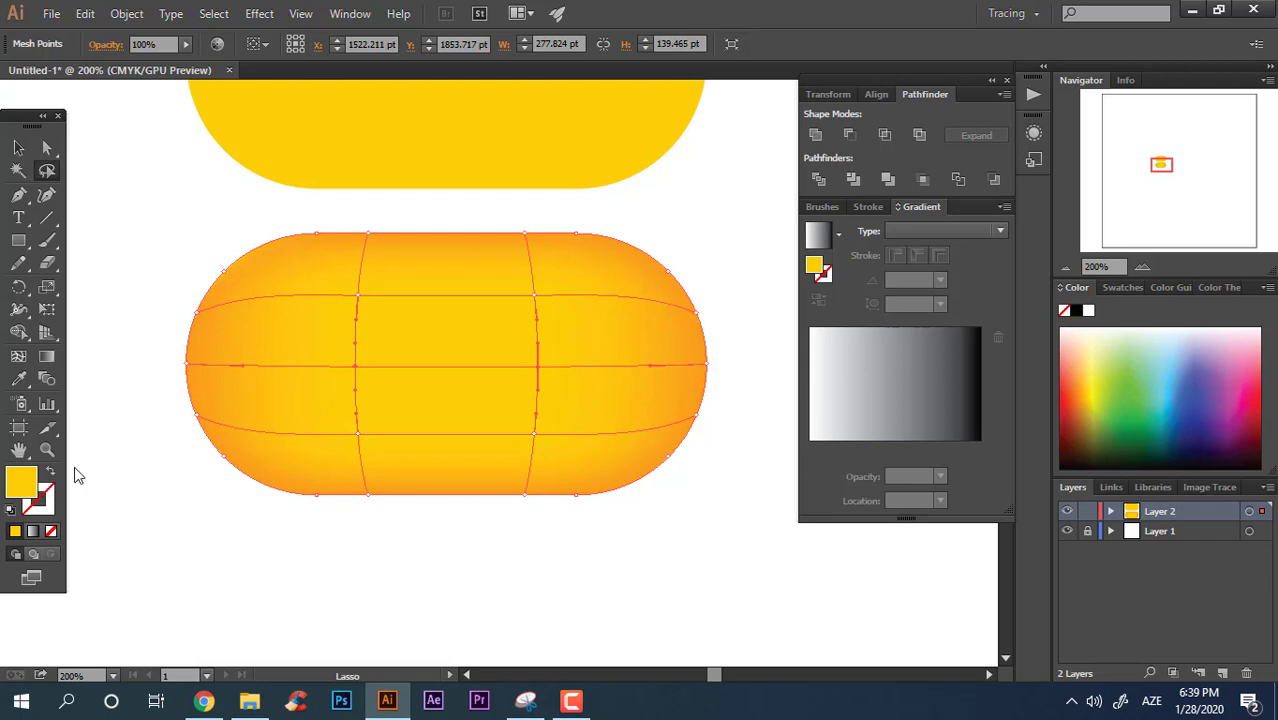
{"action": "double_click", "coordinate": [21, 482]}
{"action": "left_click_drag", "start_coordinate": [597, 285], "coordinate": [539, 277]}
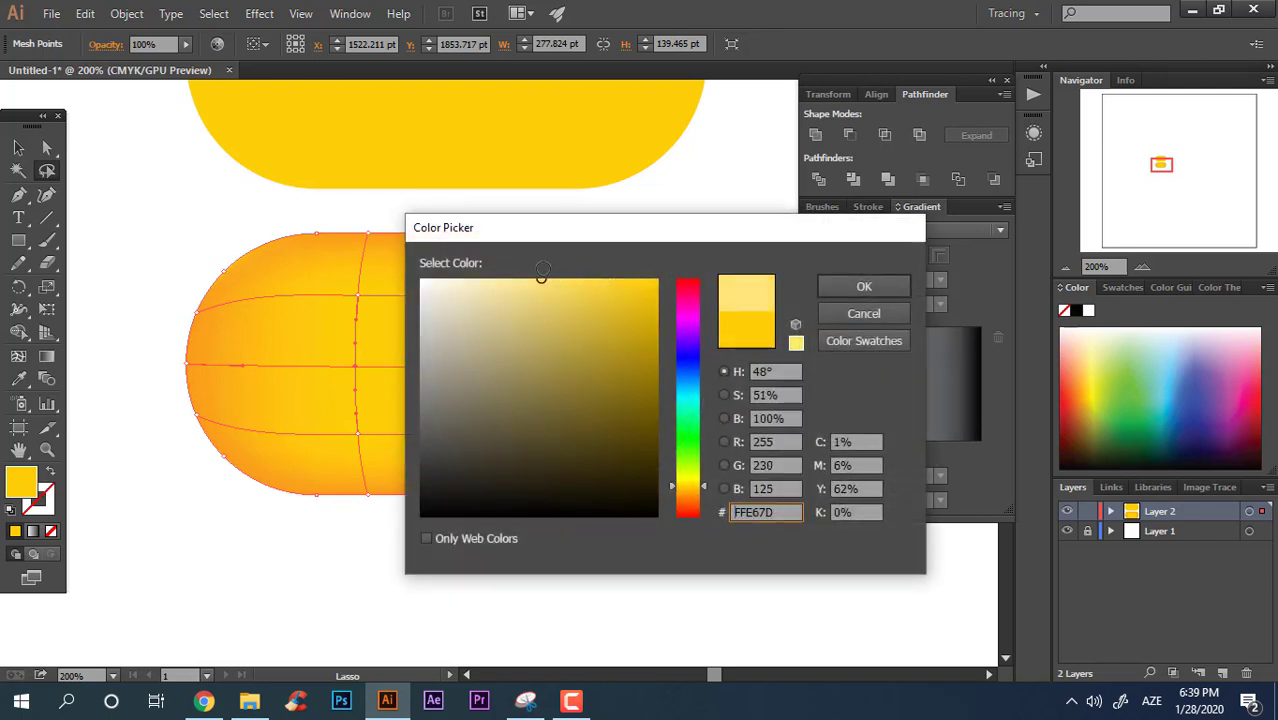
{"action": "left_click", "coordinate": [864, 287]}
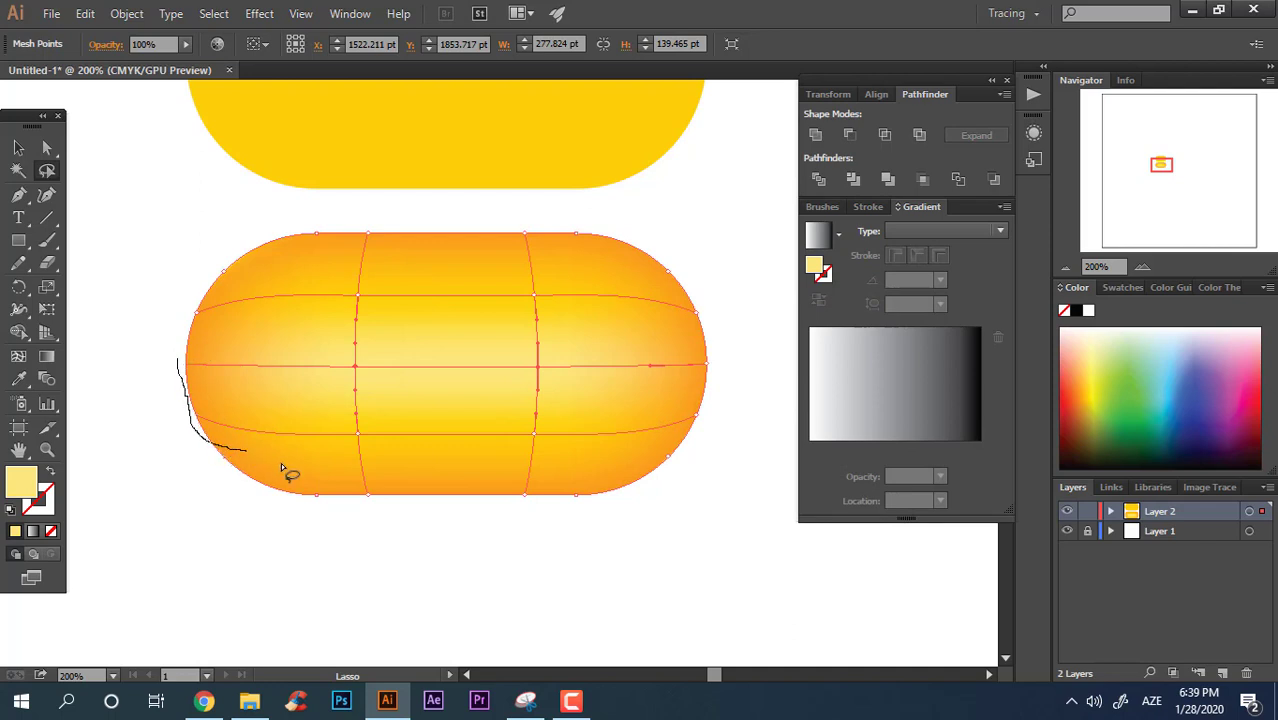
Colour the bottom mesh points a lighter peach and deselect the mesh.
{"action": "left_click_drag", "start_coordinate": [282, 467], "coordinate": [507, 477]}
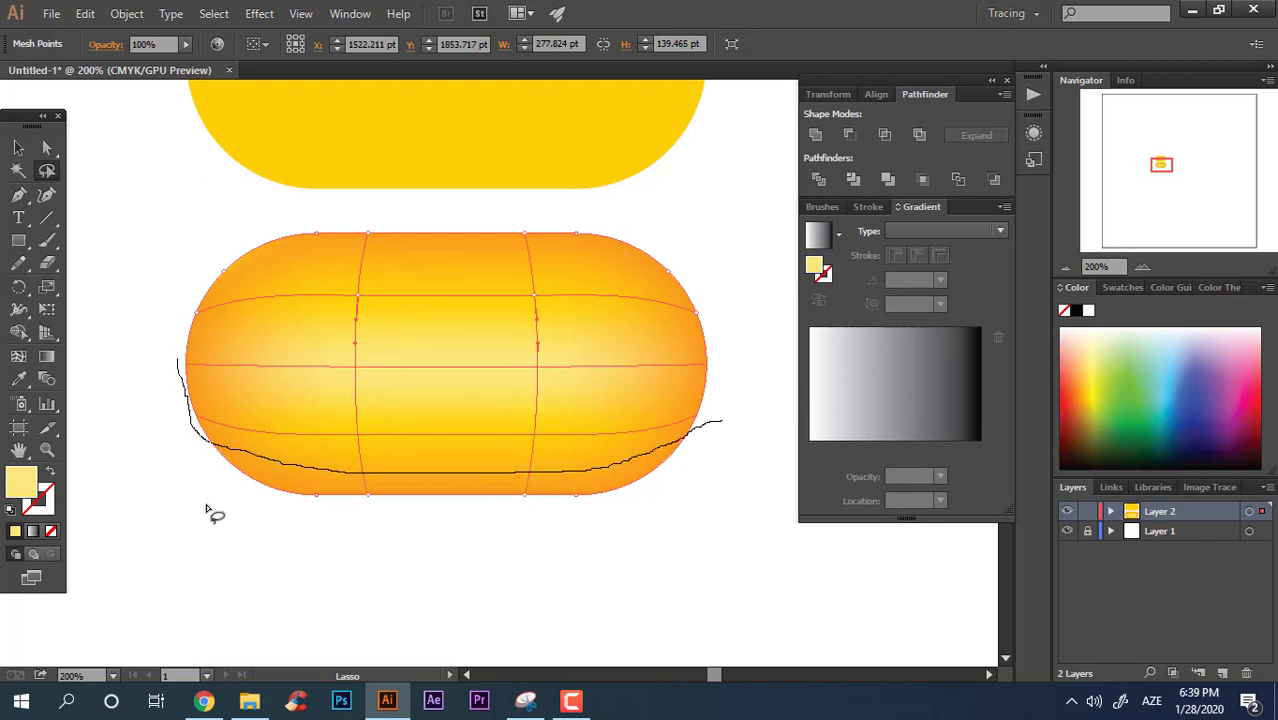
{"action": "left_click_drag", "start_coordinate": [207, 510], "coordinate": [238, 459]}
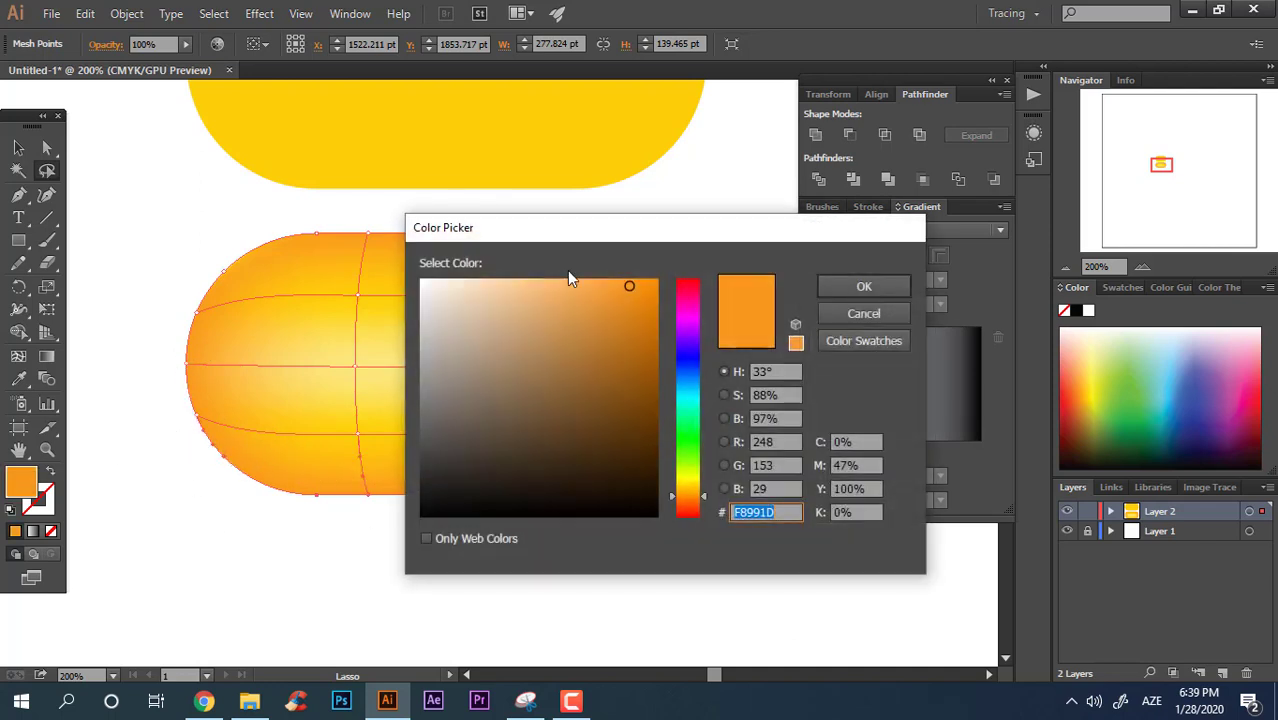
{"action": "left_click", "coordinate": [531, 284]}
{"action": "left_click", "coordinate": [866, 287]}
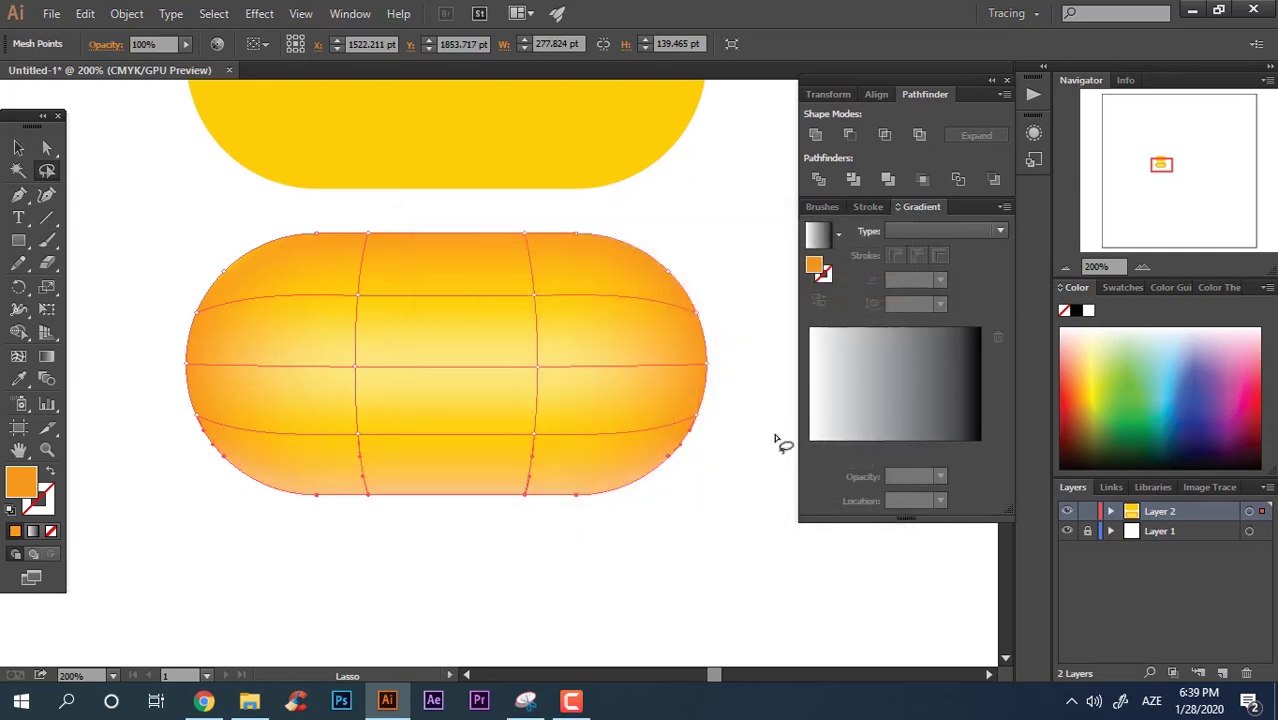
{"action": "left_click", "coordinate": [18, 147]}
{"action": "left_click", "coordinate": [703, 281]}
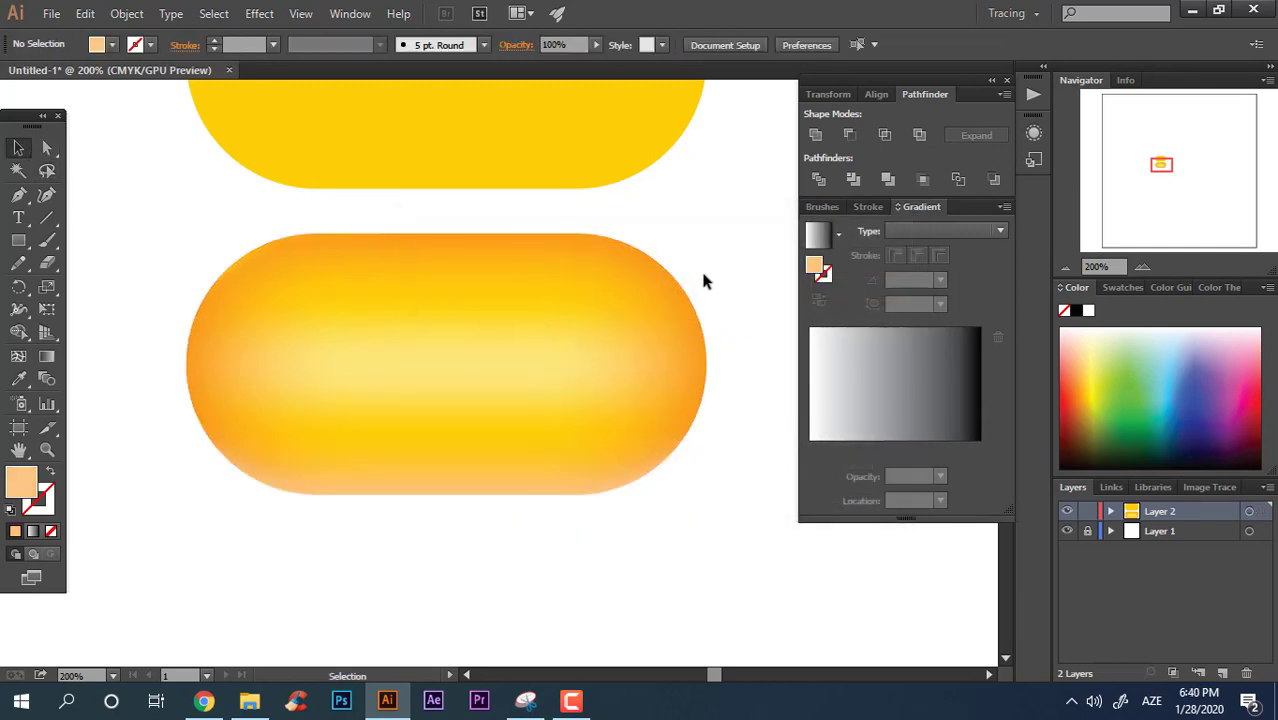
Draw a large circle over the lower pill and fill it dark brown 332E28.
{"action": "mouse_move", "coordinate": [731, 315]}
{"action": "left_mouse_down"}
{"action": "mouse_move", "coordinate": [693, 380]}
{"action": "mouse_move", "coordinate": [667, 371]}
{"action": "mouse_move", "coordinate": [699, 434]}
{"action": "left_mouse_up"}
{"action": "key", "text": "z"}
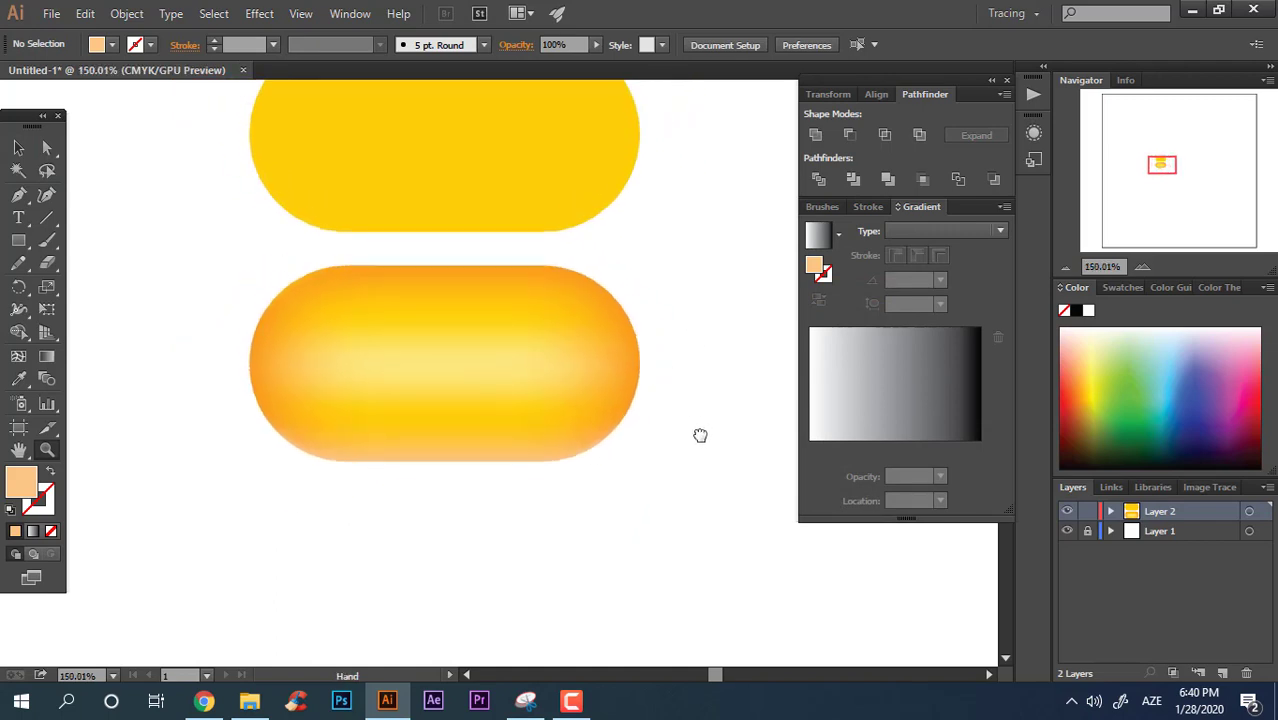
{"action": "left_click", "coordinate": [19, 243]}
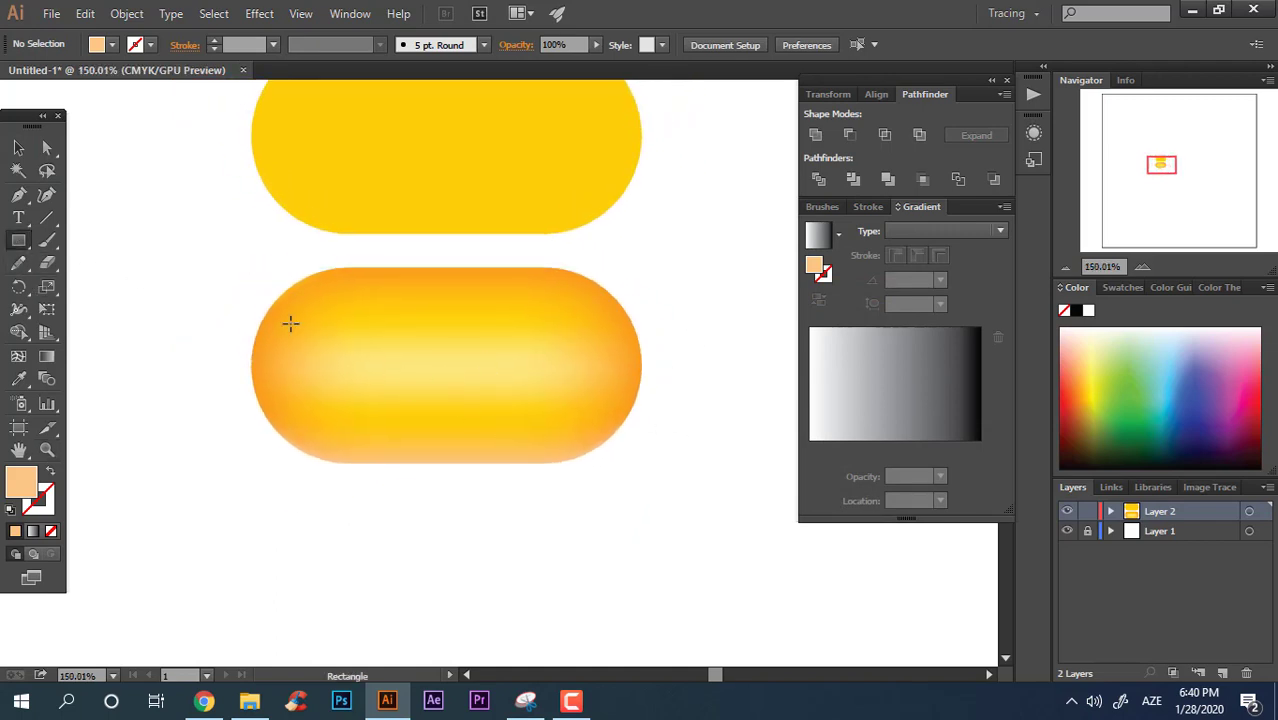
{"action": "left_click_drag", "start_coordinate": [19, 241], "coordinate": [366, 293]}
{"action": "key", "text": "l"}
{"action": "mouse_move", "coordinate": [334, 186]}
{"action": "left_mouse_down"}
{"action": "mouse_move", "coordinate": [542, 408]}
{"action": "mouse_move", "coordinate": [742, 536]}
{"action": "mouse_move", "coordinate": [743, 595]}
{"action": "left_mouse_up"}
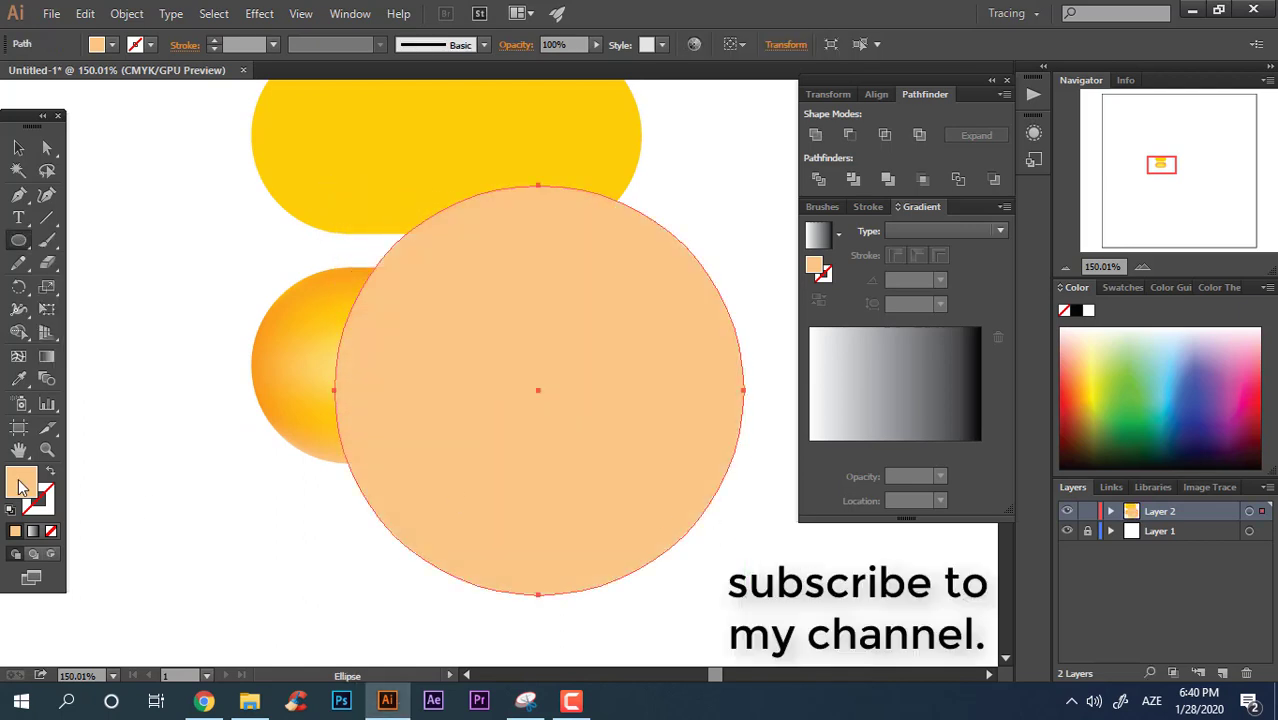
{"action": "left_click", "coordinate": [456, 477]}
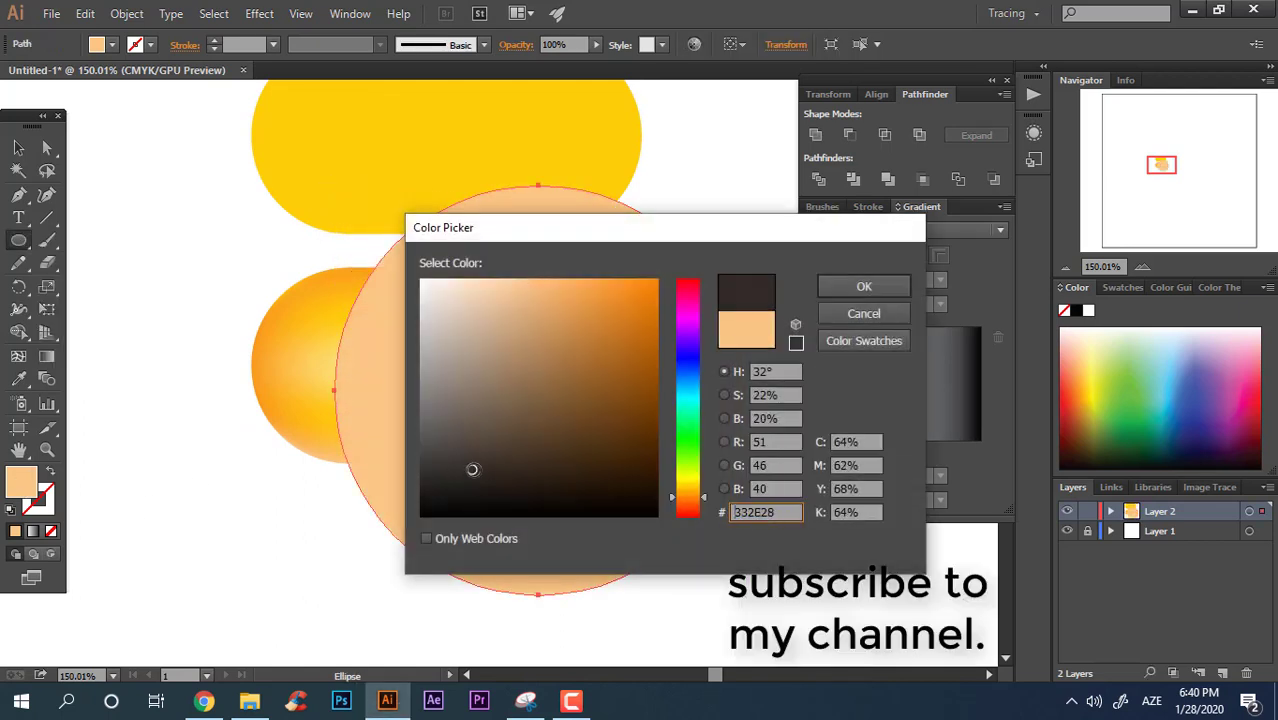
{"action": "left_click", "coordinate": [866, 287]}
Swap the circle's fill to stroke, give it a 50 pt weight, and nudge it right.
{"action": "key", "text": "v"}
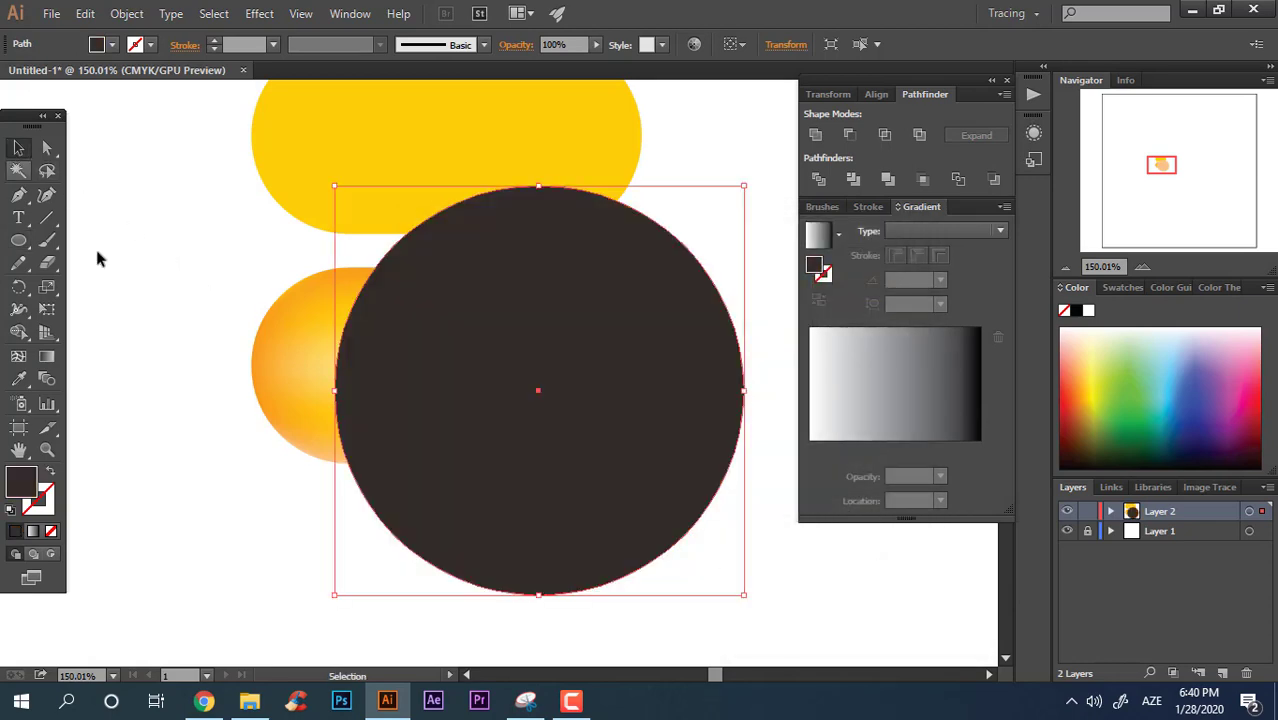
{"action": "left_click", "coordinate": [50, 474]}
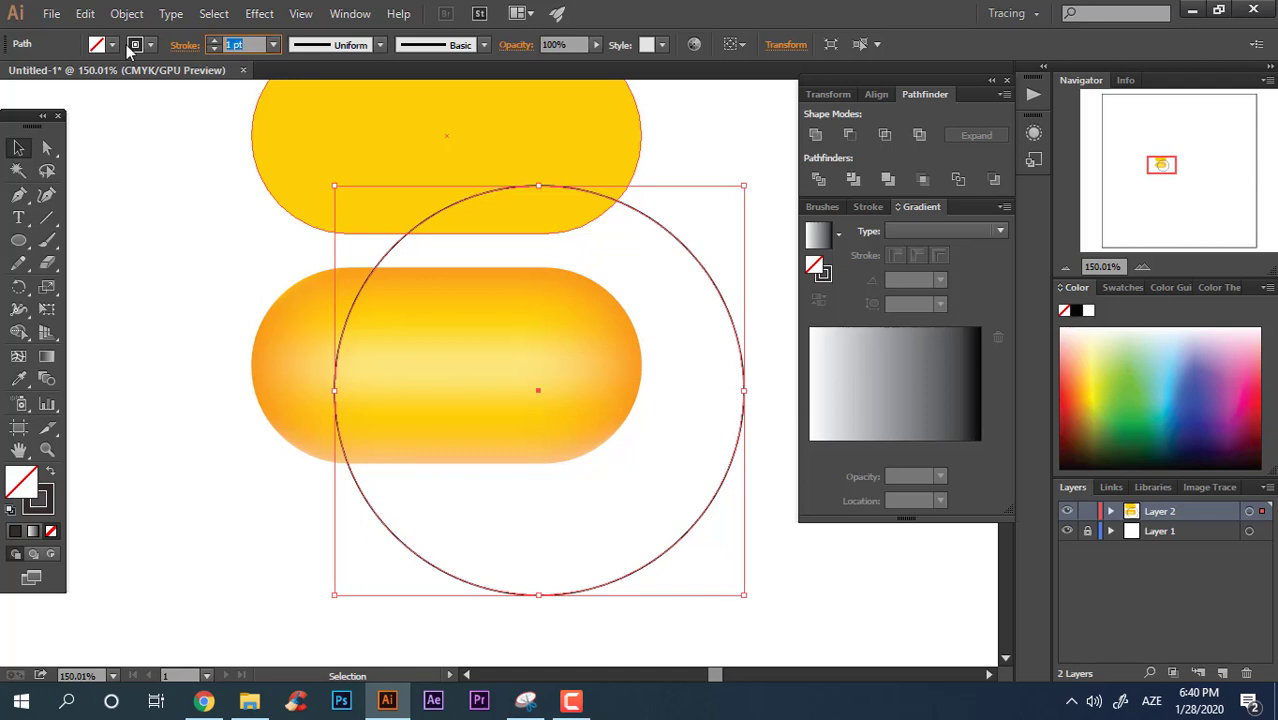
{"action": "type", "text": "50"}
{"action": "key", "text": "Return"}
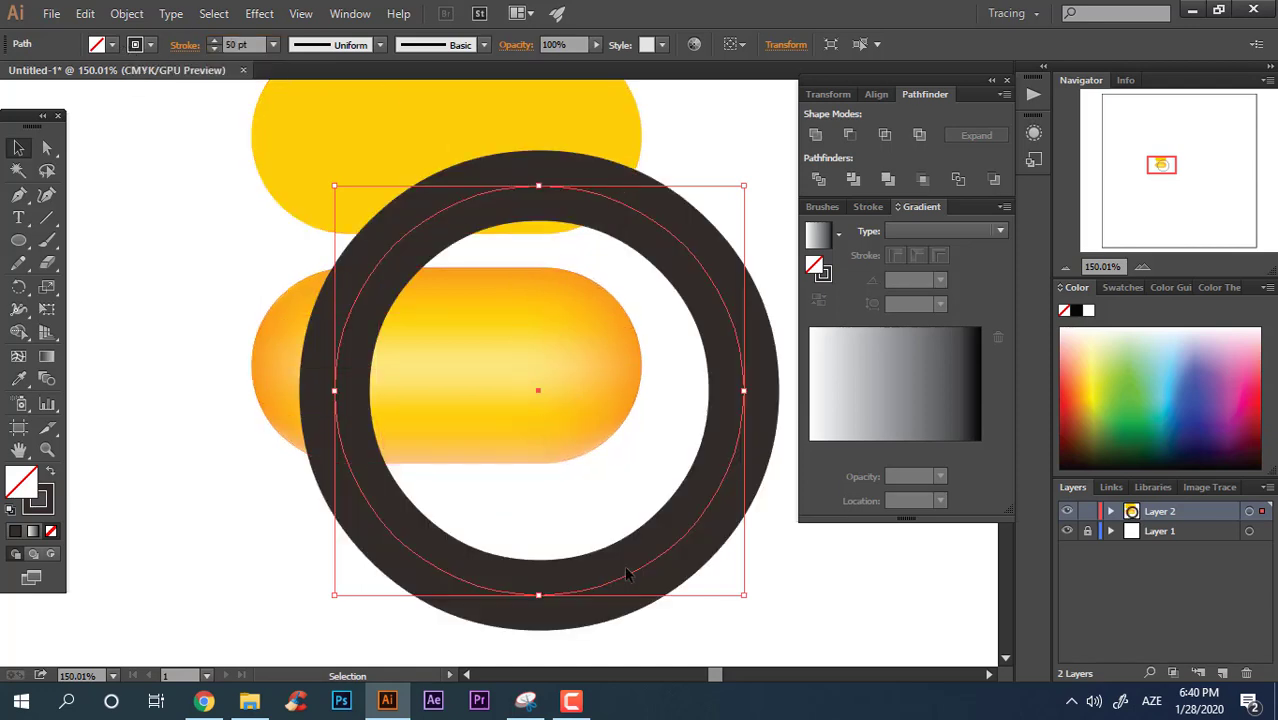
{"action": "left_click", "coordinate": [476, 355], "text": "shift"}
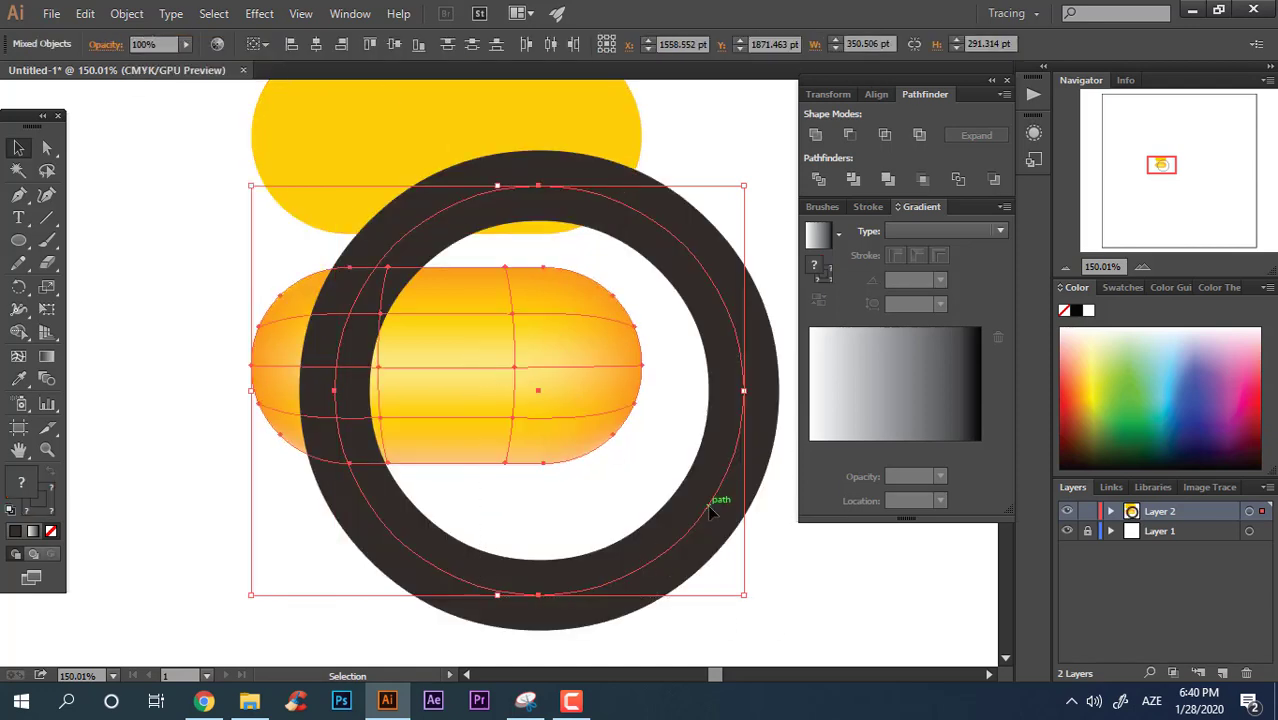
{"action": "left_click", "coordinate": [807, 580]}
{"action": "left_click_drag", "start_coordinate": [705, 522], "coordinate": [753, 522]}
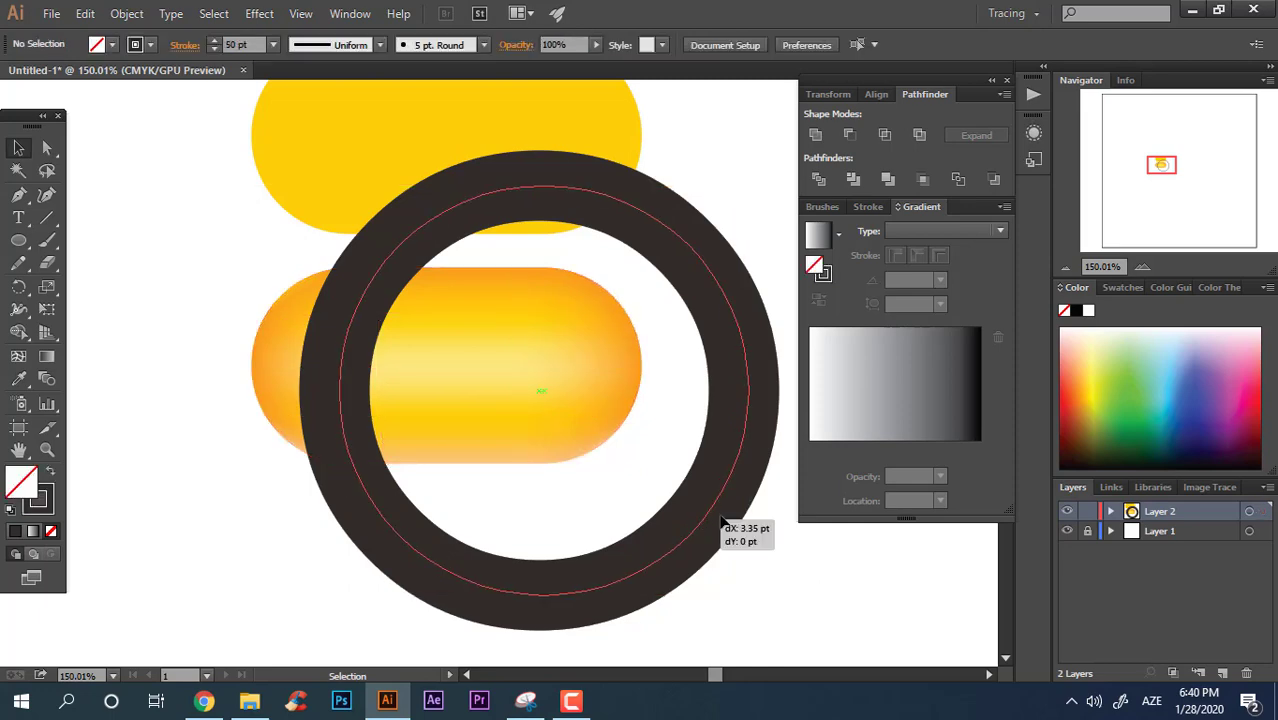
Expand the ring's stroke into a solid filled shape with Object > Expand.
{"action": "left_click", "coordinate": [127, 14]}
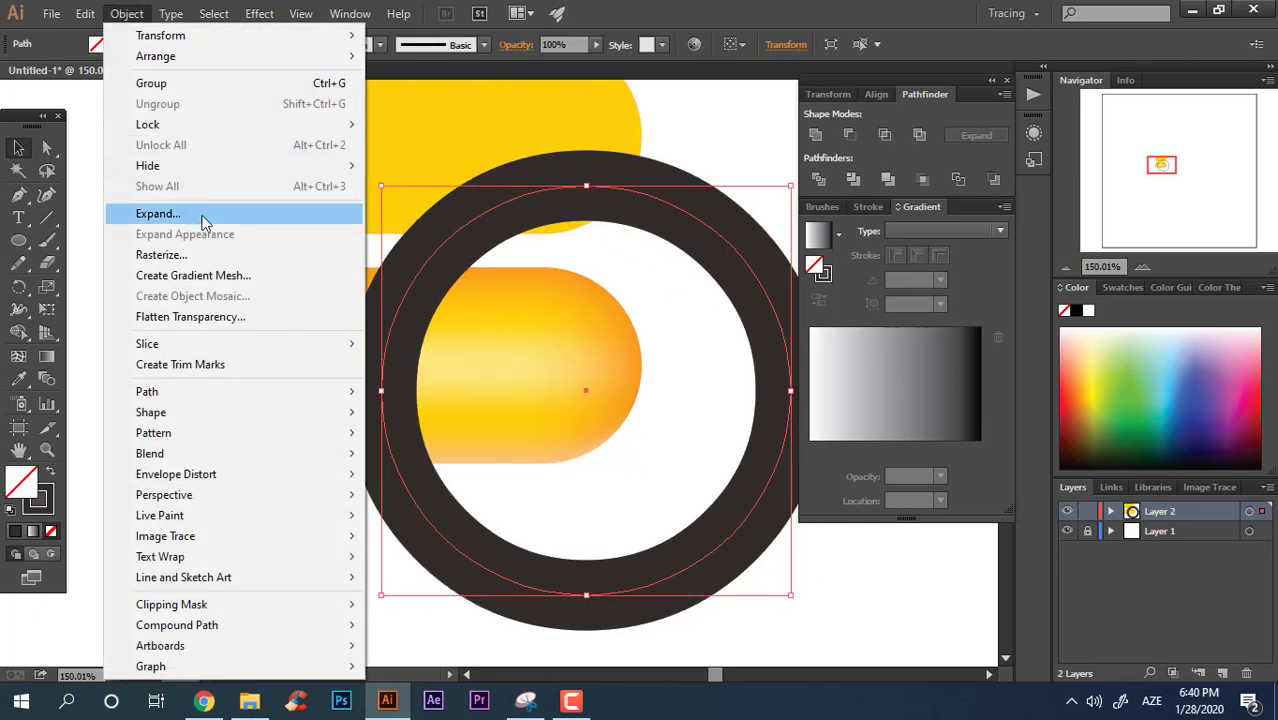
{"action": "left_click", "coordinate": [280, 212]}
{"action": "left_click", "coordinate": [582, 457]}
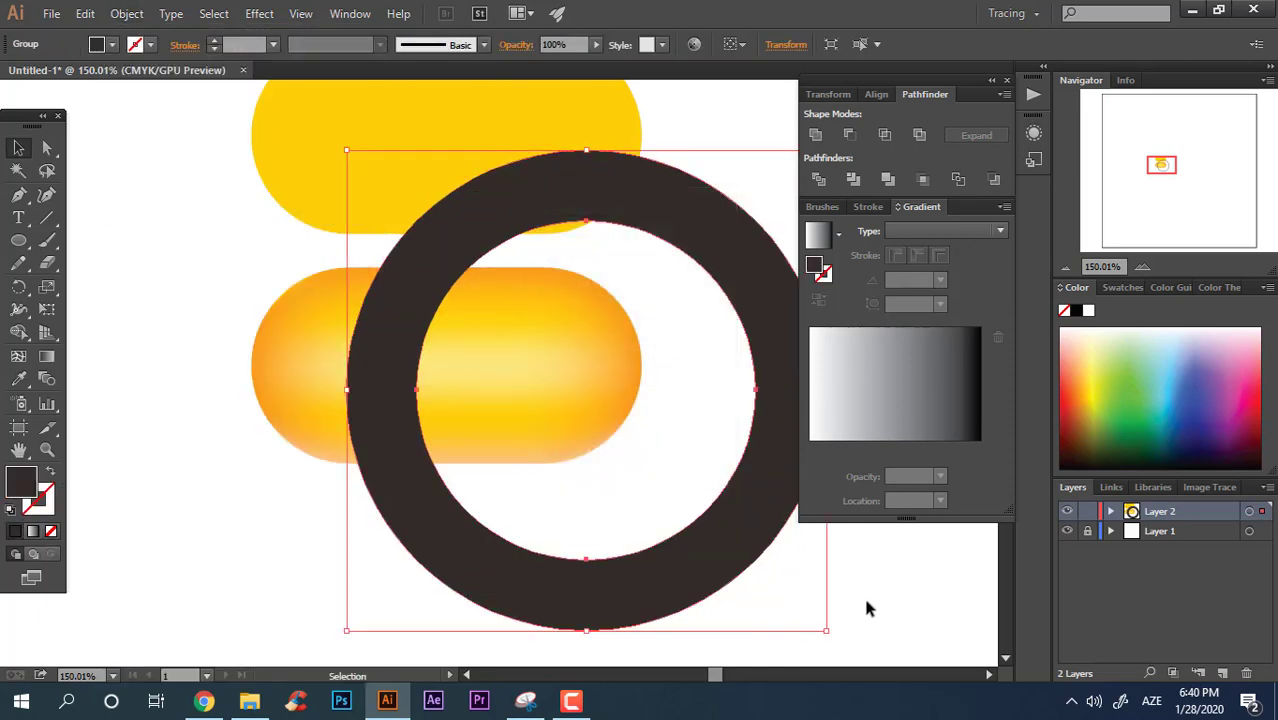
Move the flat pill onto the gradient pill and centre it vertically with the ring.
{"action": "left_click_drag", "start_coordinate": [685, 567], "coordinate": [740, 567]}
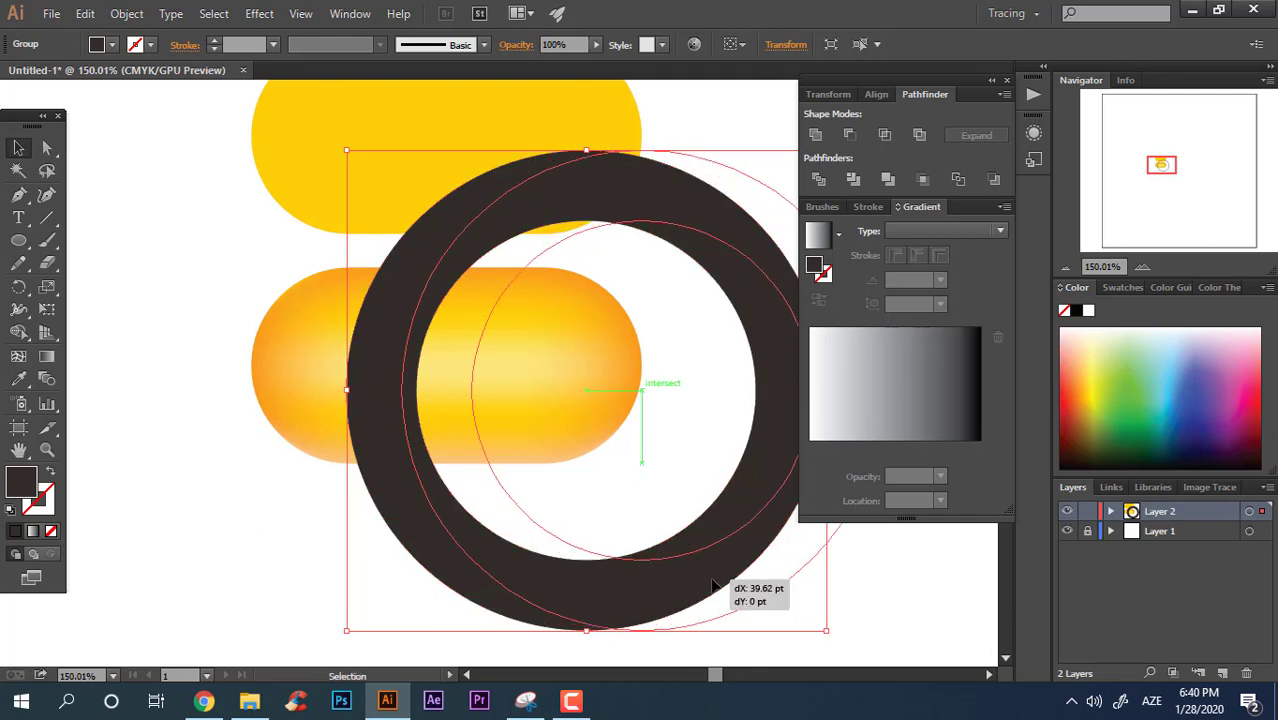
{"action": "left_click_drag", "start_coordinate": [455, 201], "coordinate": [452, 372]}
{"action": "left_click", "coordinate": [452, 372], "text": "shift"}
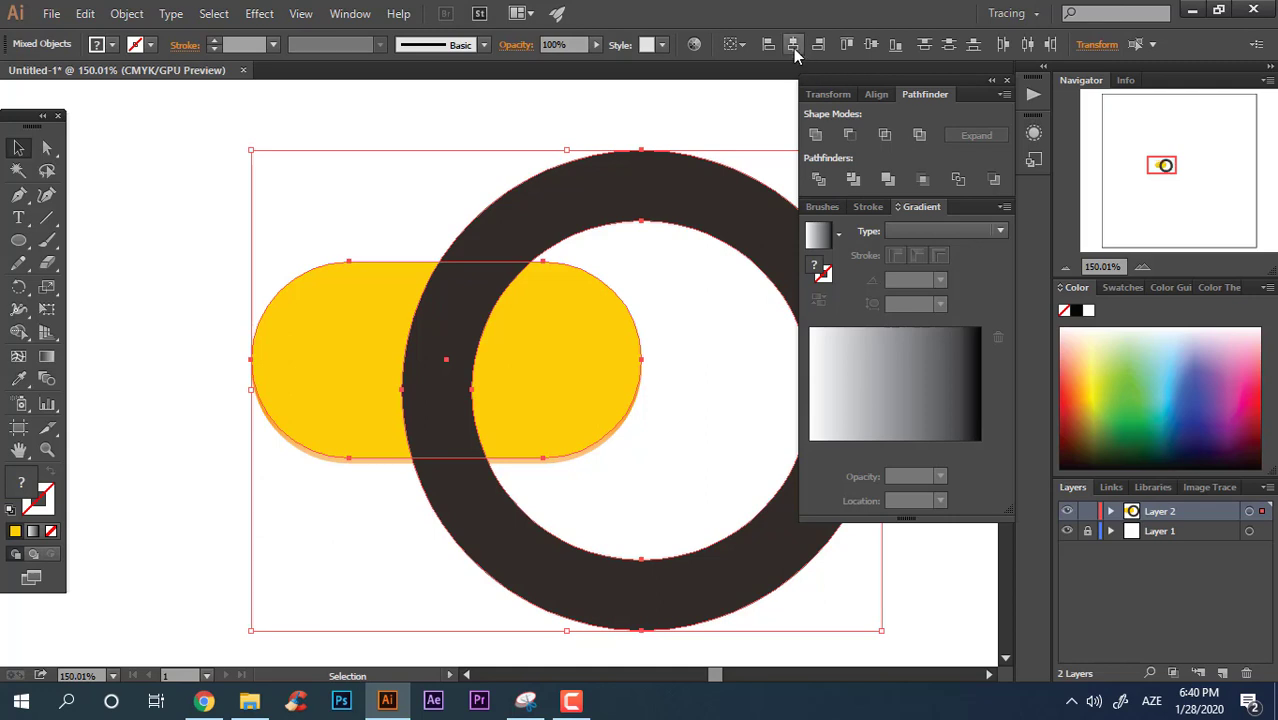
{"action": "left_click", "coordinate": [871, 44]}
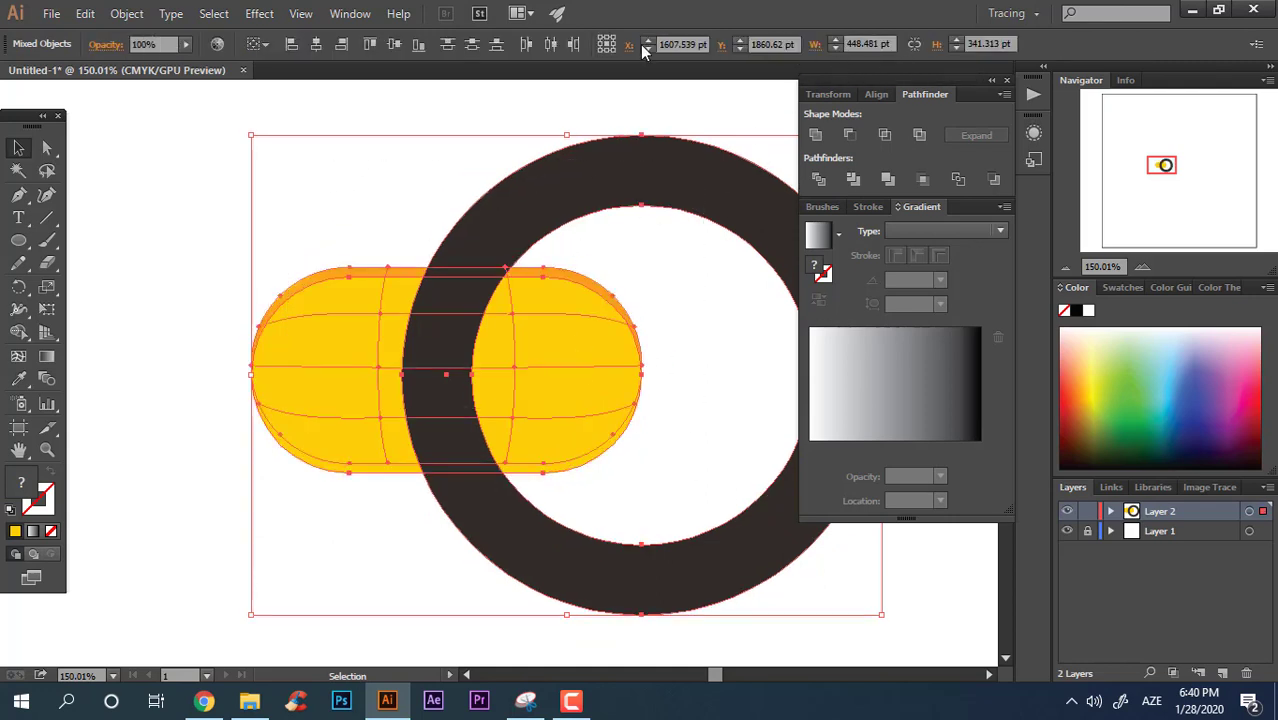
Divide the ring and flat pill with Pathfinder, ungroup, and delete the leftover piece.
{"action": "left_click", "coordinate": [729, 391]}
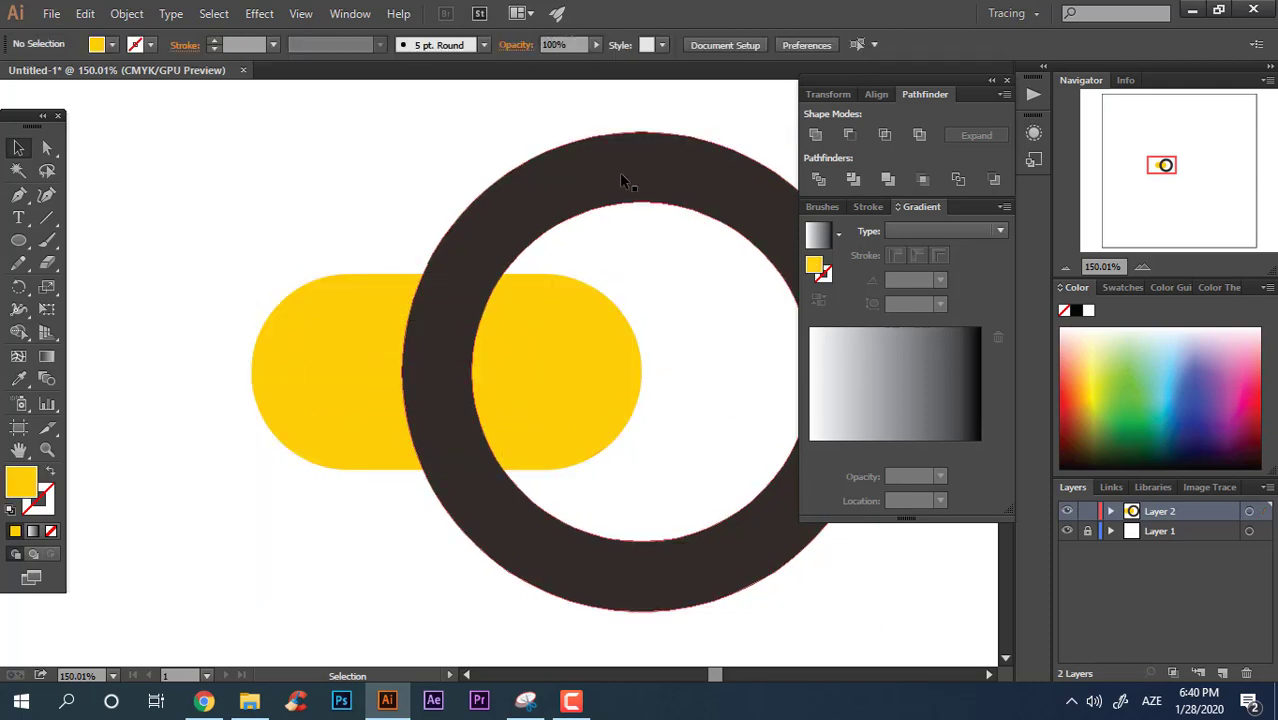
{"action": "left_click", "coordinate": [565, 355]}
{"action": "left_click", "coordinate": [559, 179], "text": "shift"}
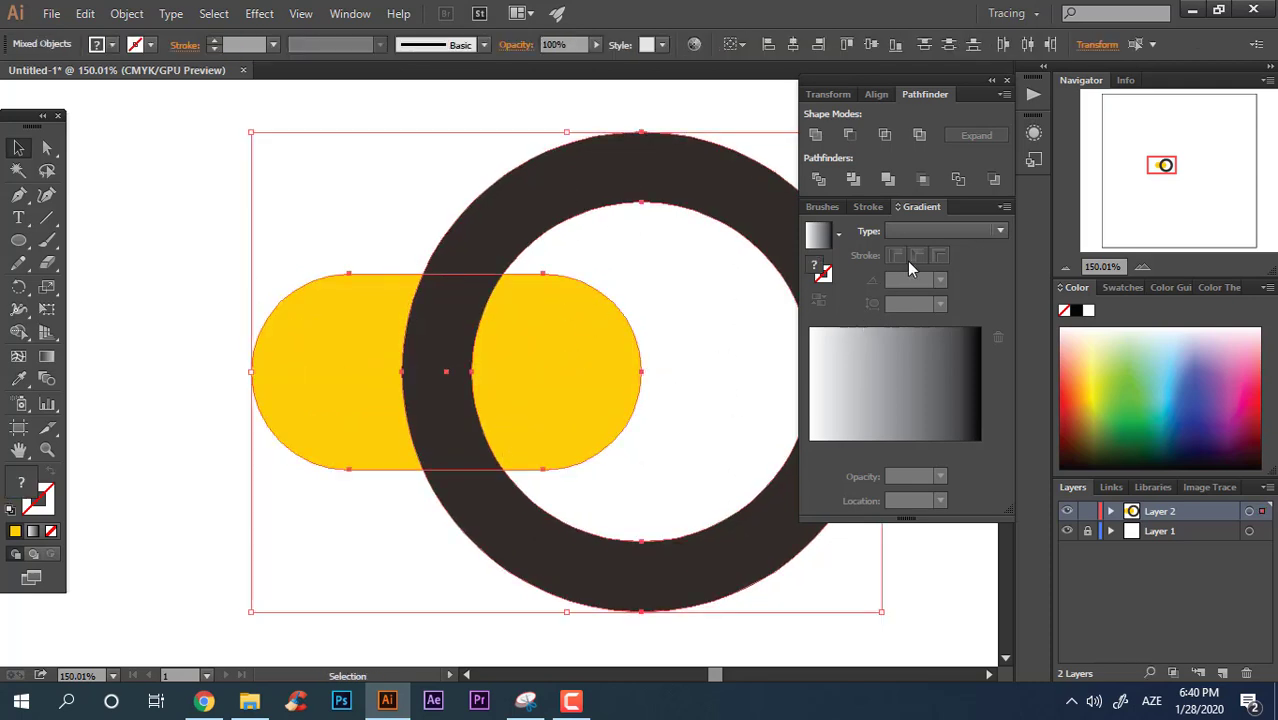
{"action": "left_click", "coordinate": [822, 182]}
{"action": "right_click", "coordinate": [607, 180]}
{"action": "left_click", "coordinate": [673, 285]}
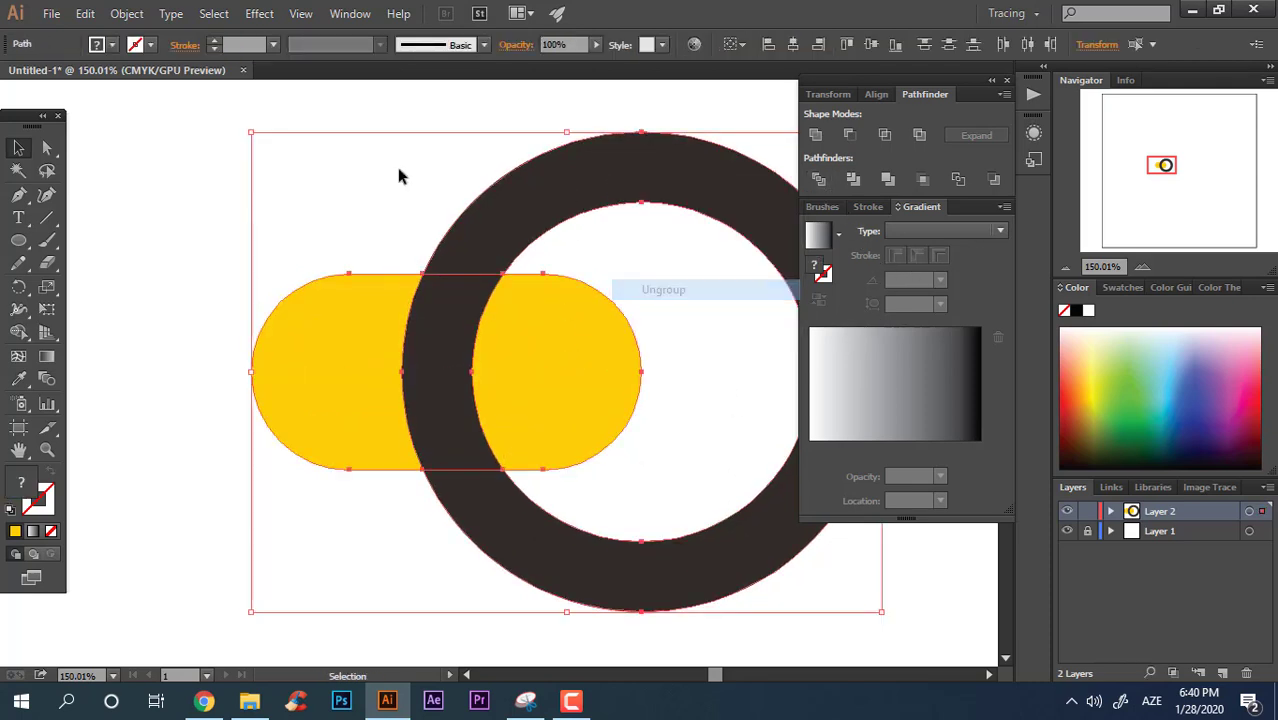
{"action": "left_click", "coordinate": [395, 162]}
{"action": "left_click", "coordinate": [506, 184]}
{"action": "key", "text": "Delete"}
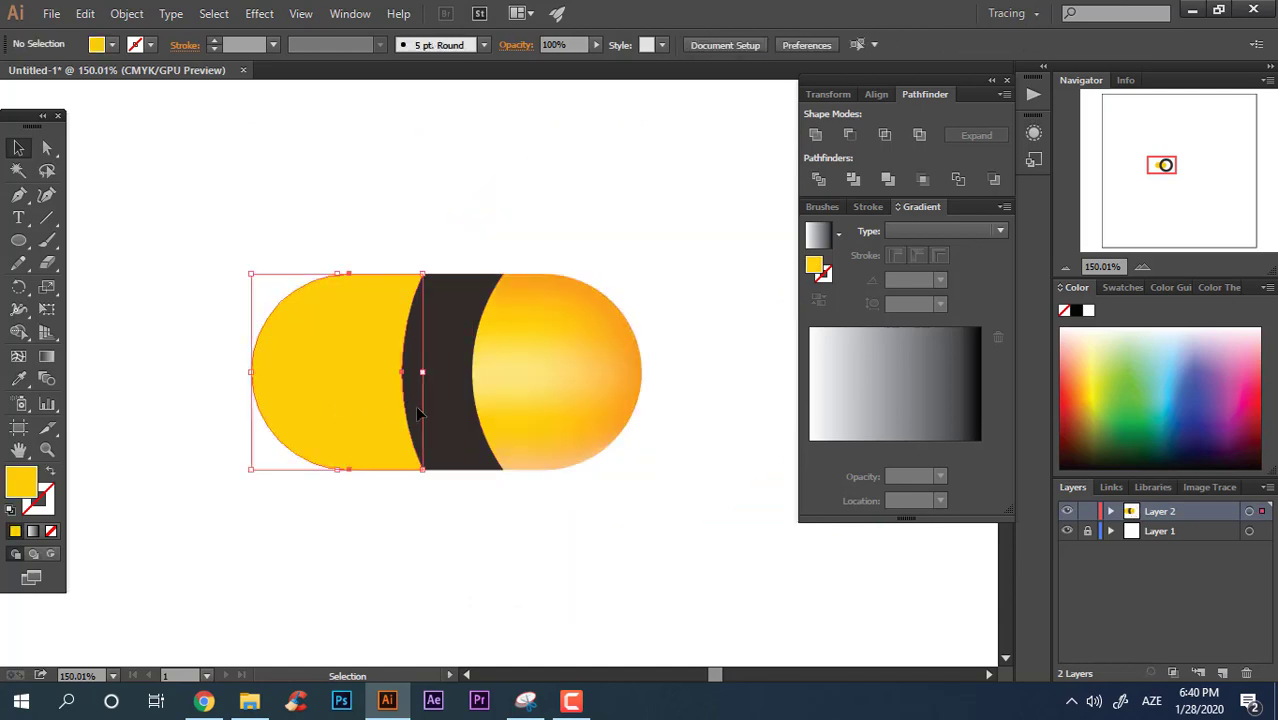
Move the remaining dark stripe toward the body's left end.
{"action": "left_click", "coordinate": [531, 408]}
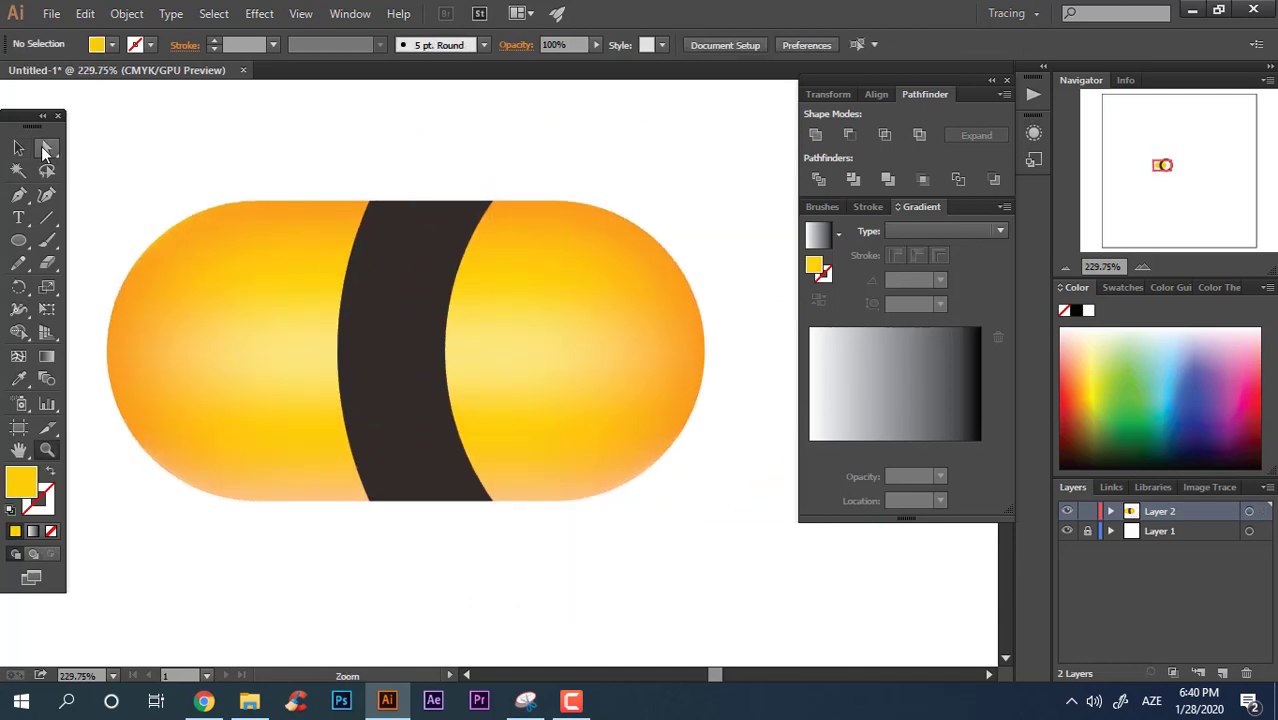
{"action": "left_click", "coordinate": [20, 149]}
{"action": "left_click_drag", "start_coordinate": [388, 349], "coordinate": [297, 349]}
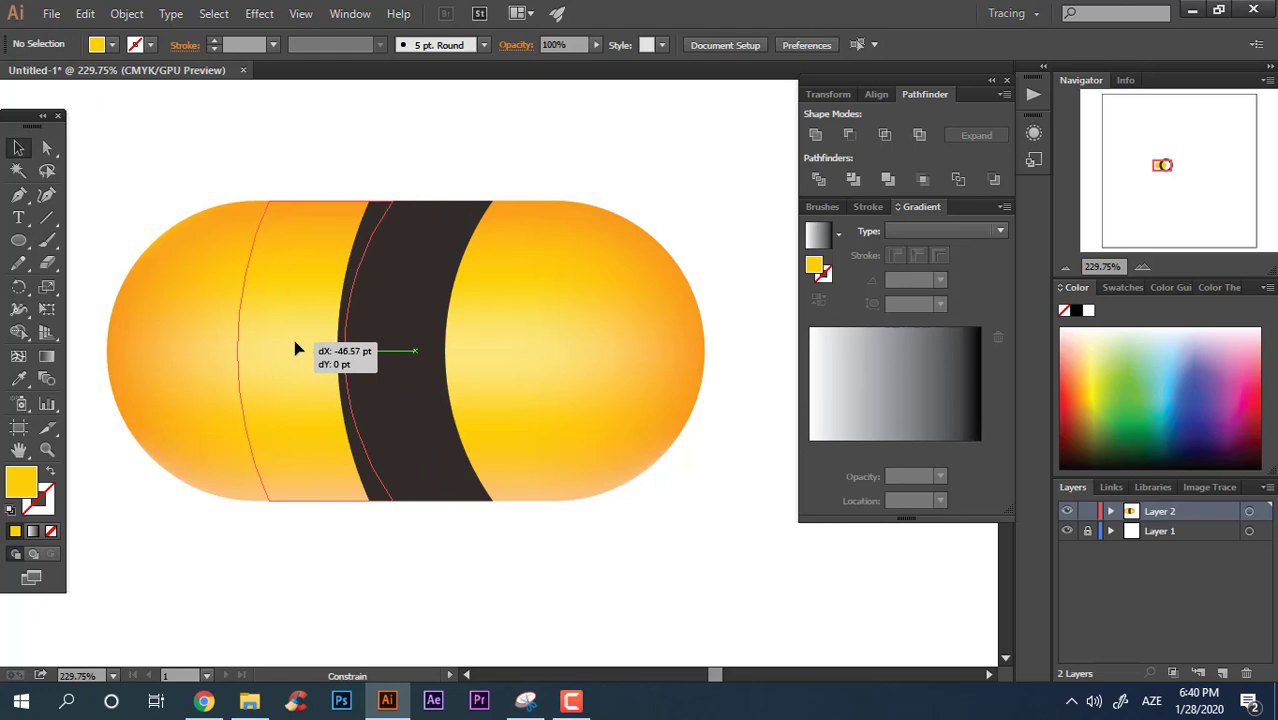
Isolate the dark stripe and give it a 4-row, 3-column gradient mesh.
{"action": "left_click", "coordinate": [487, 565]}
{"action": "left_click", "coordinate": [333, 440]}
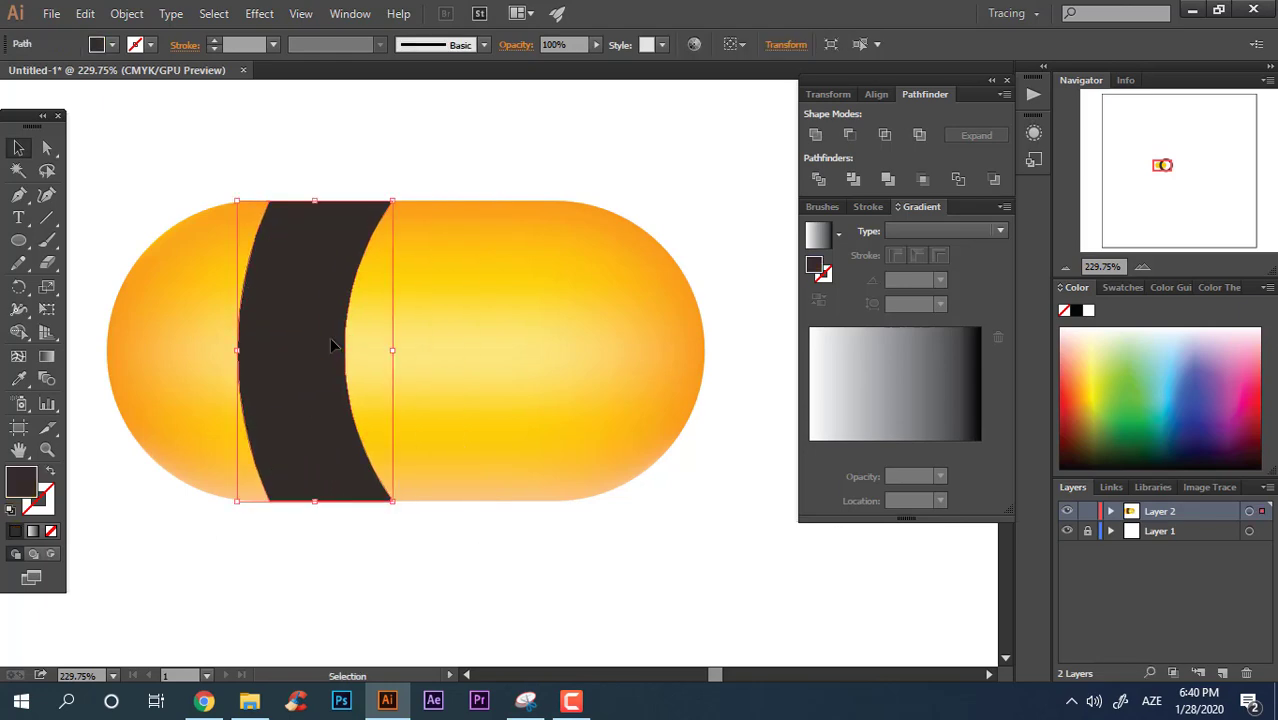
{"action": "double_click", "coordinate": [333, 345]}
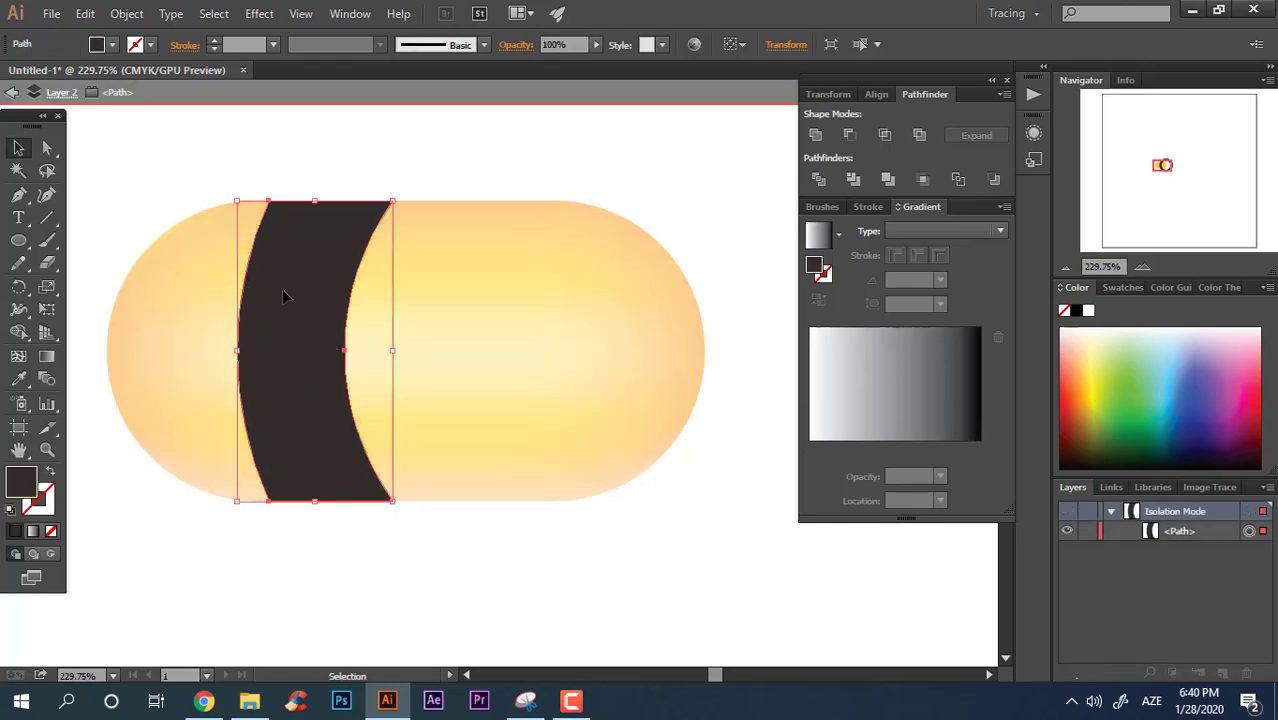
{"action": "left_click", "coordinate": [127, 14]}
{"action": "left_click", "coordinate": [230, 274]}
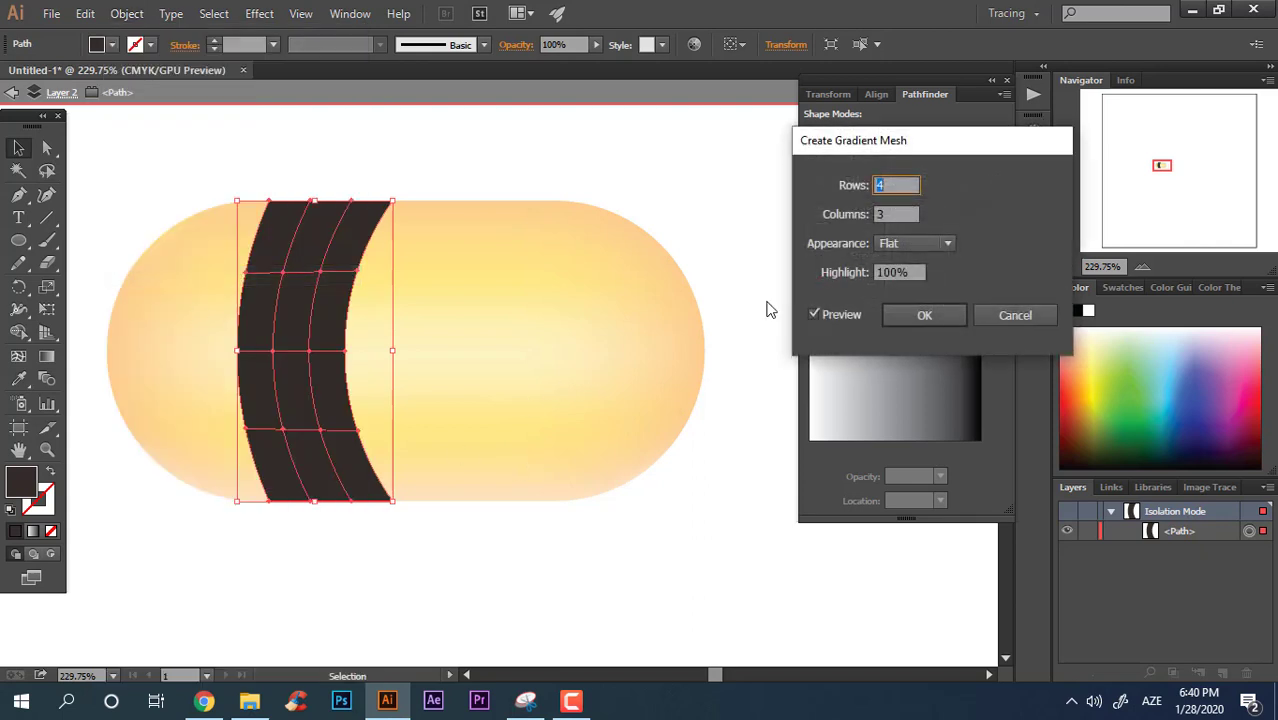
{"action": "left_click", "coordinate": [924, 315]}
Lasso the stripe's mesh points and darken them to 1C1A18.
{"action": "key", "text": "q"}
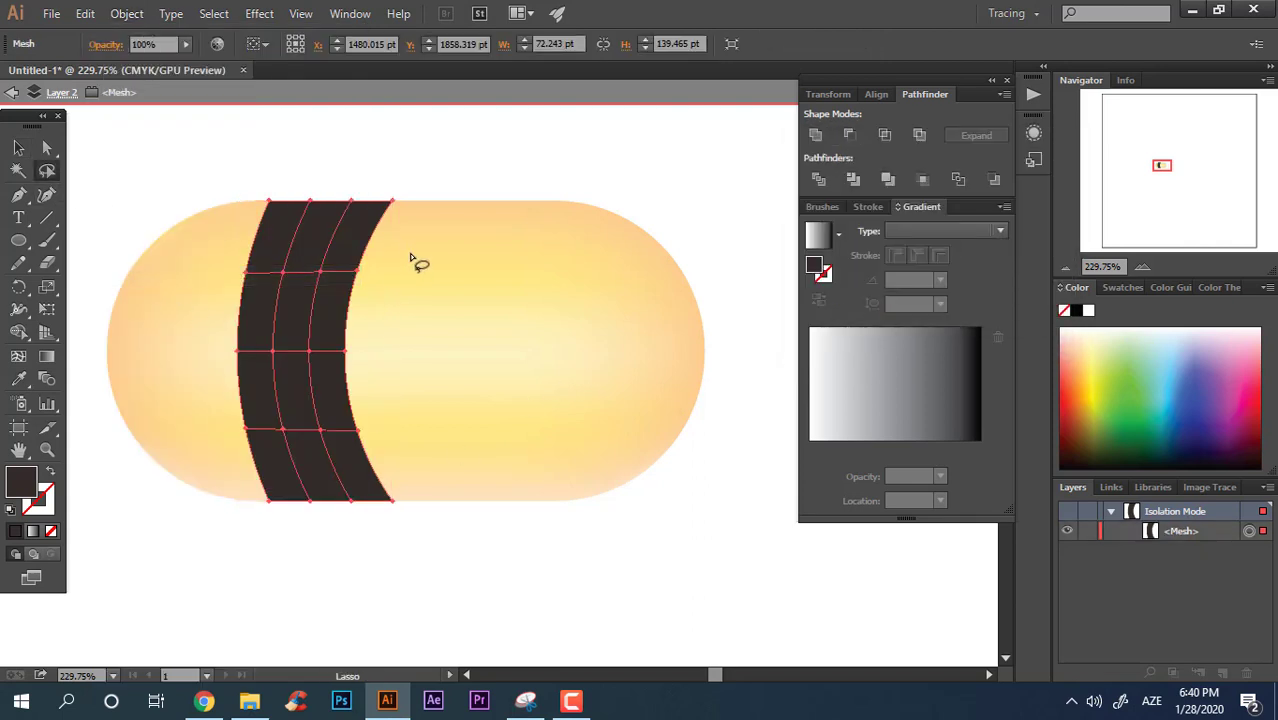
{"action": "mouse_move", "coordinate": [410, 257]}
{"action": "left_mouse_down"}
{"action": "mouse_move", "coordinate": [210, 469]}
{"action": "mouse_move", "coordinate": [385, 521]}
{"action": "left_mouse_up"}
{"action": "left_click_drag", "start_coordinate": [604, 213], "coordinate": [442, 257]}
{"action": "double_click", "coordinate": [21, 482]}
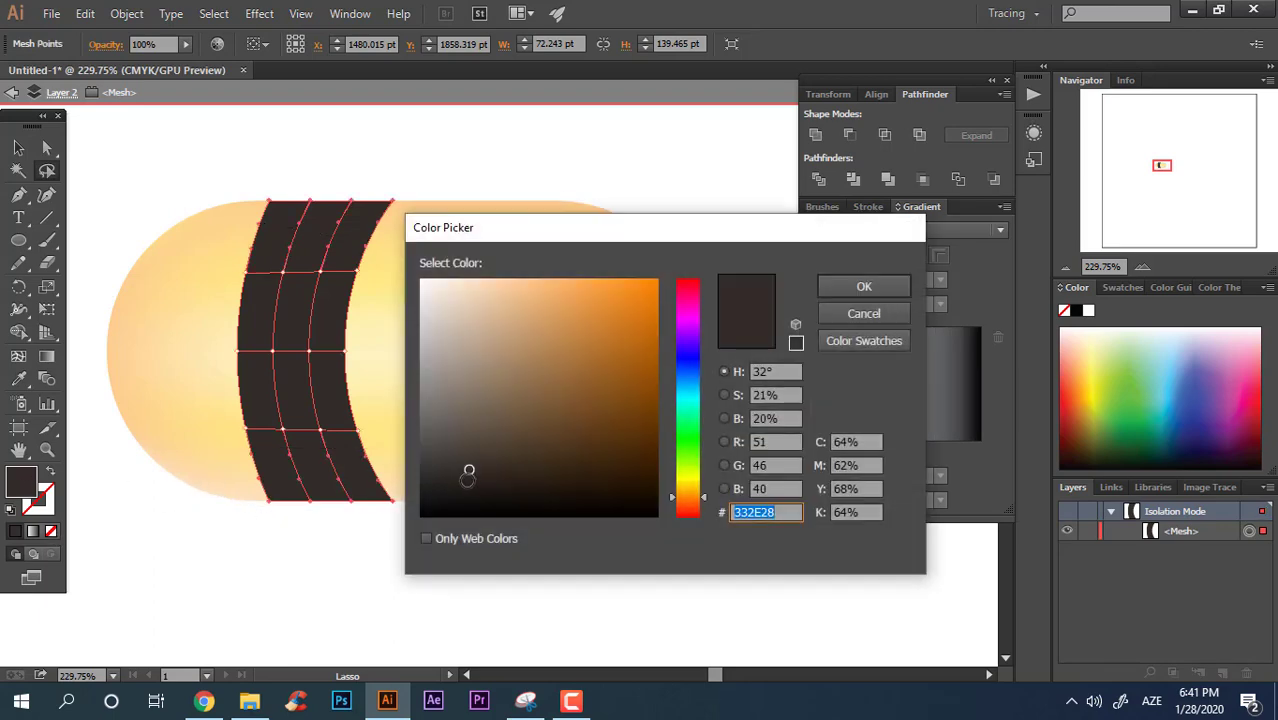
{"action": "left_click", "coordinate": [452, 490]}
{"action": "left_click", "coordinate": [846, 288]}
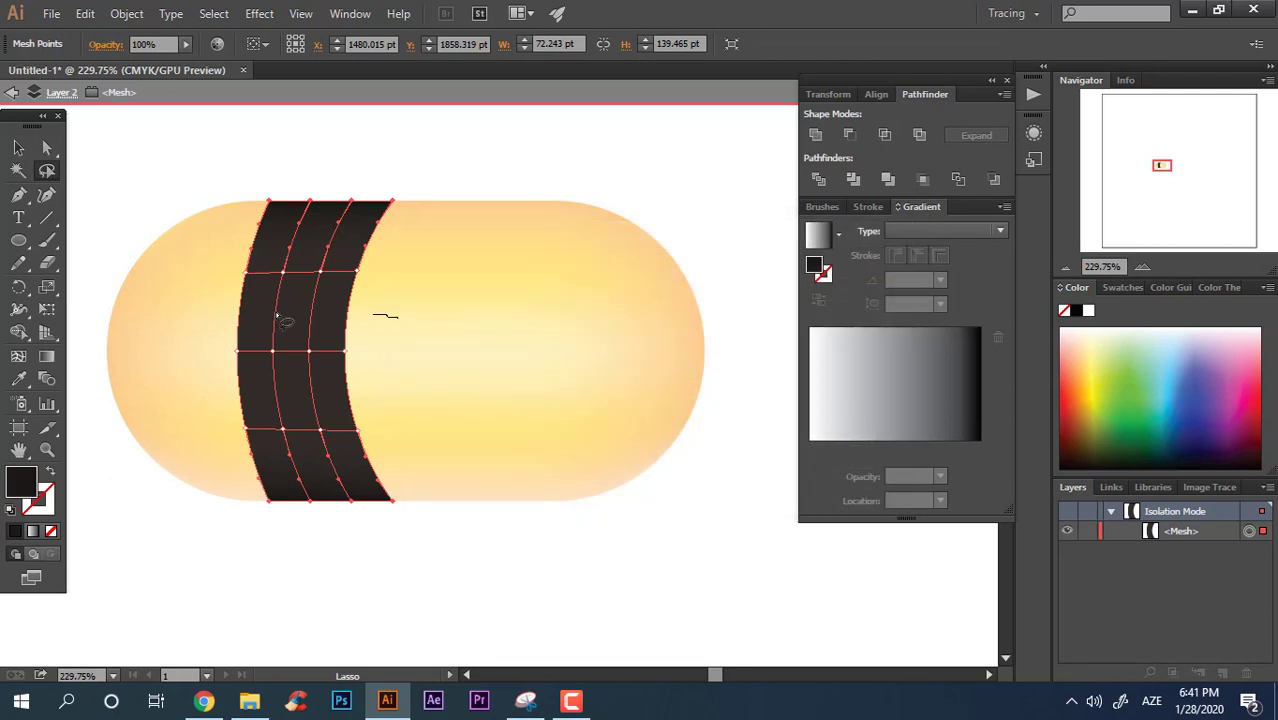
Lighten the stripe's middle points to 47423C, shade the bottom points, and zoom out.
{"action": "left_click_drag", "start_coordinate": [281, 320], "coordinate": [416, 373]}
{"action": "double_click", "coordinate": [38, 482]}
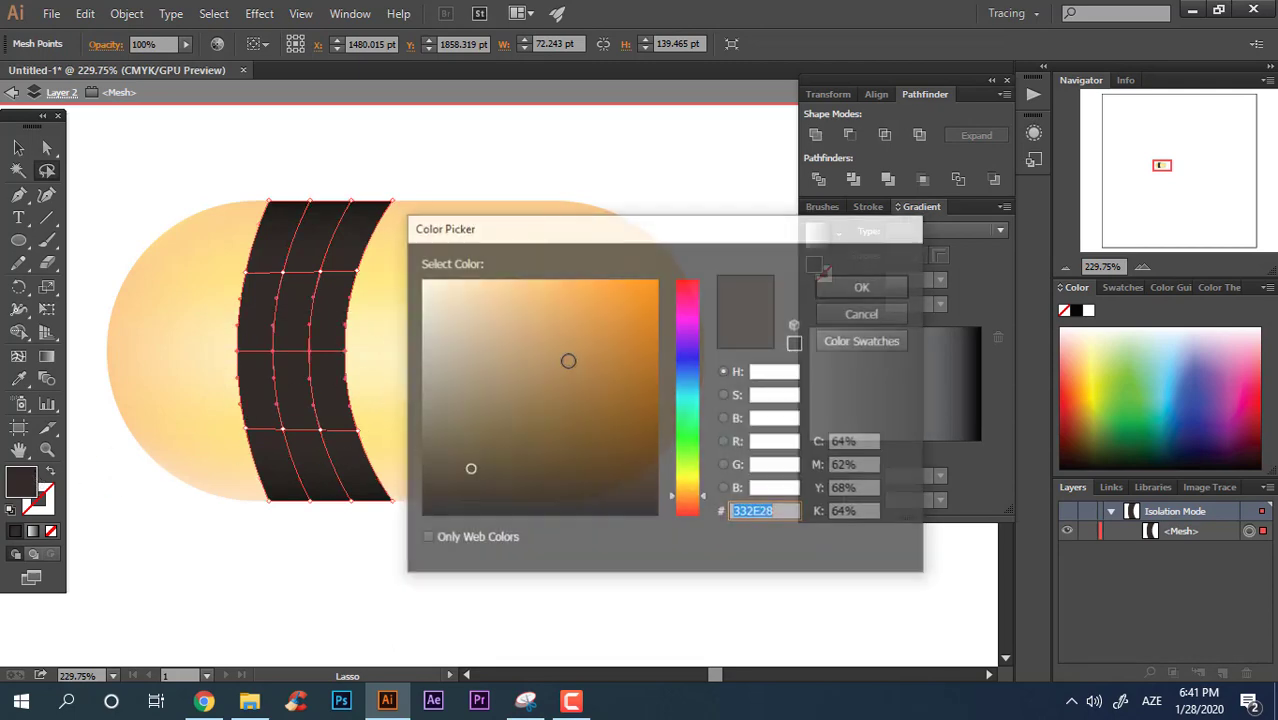
{"action": "left_click", "coordinate": [457, 450]}
{"action": "left_click", "coordinate": [862, 285]}
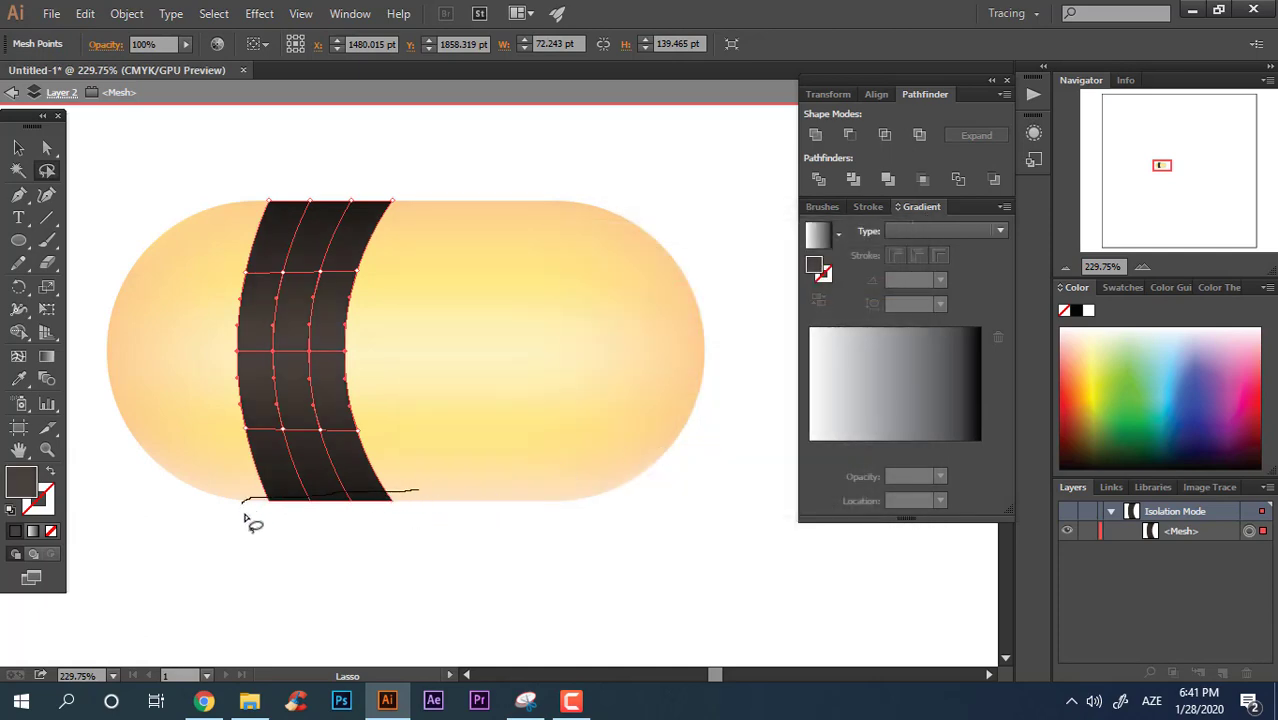
{"action": "left_click_drag", "start_coordinate": [245, 518], "coordinate": [155, 558]}
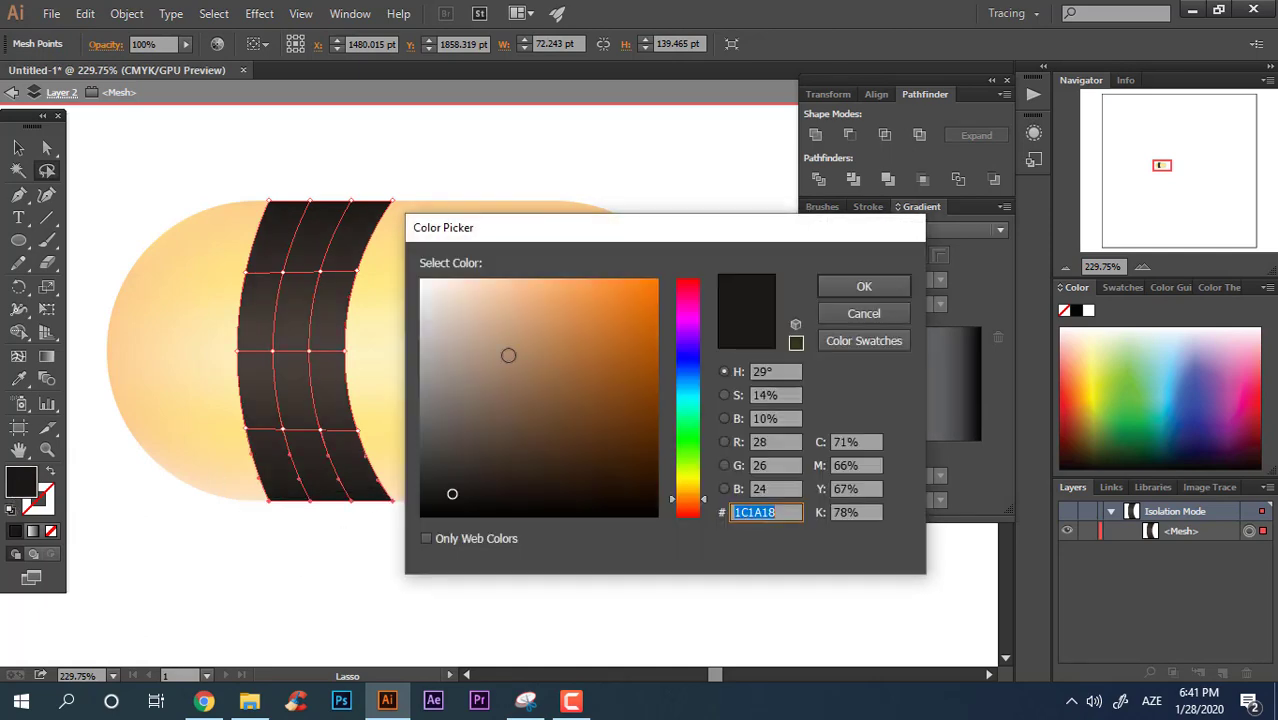
{"action": "left_click", "coordinate": [884, 288]}
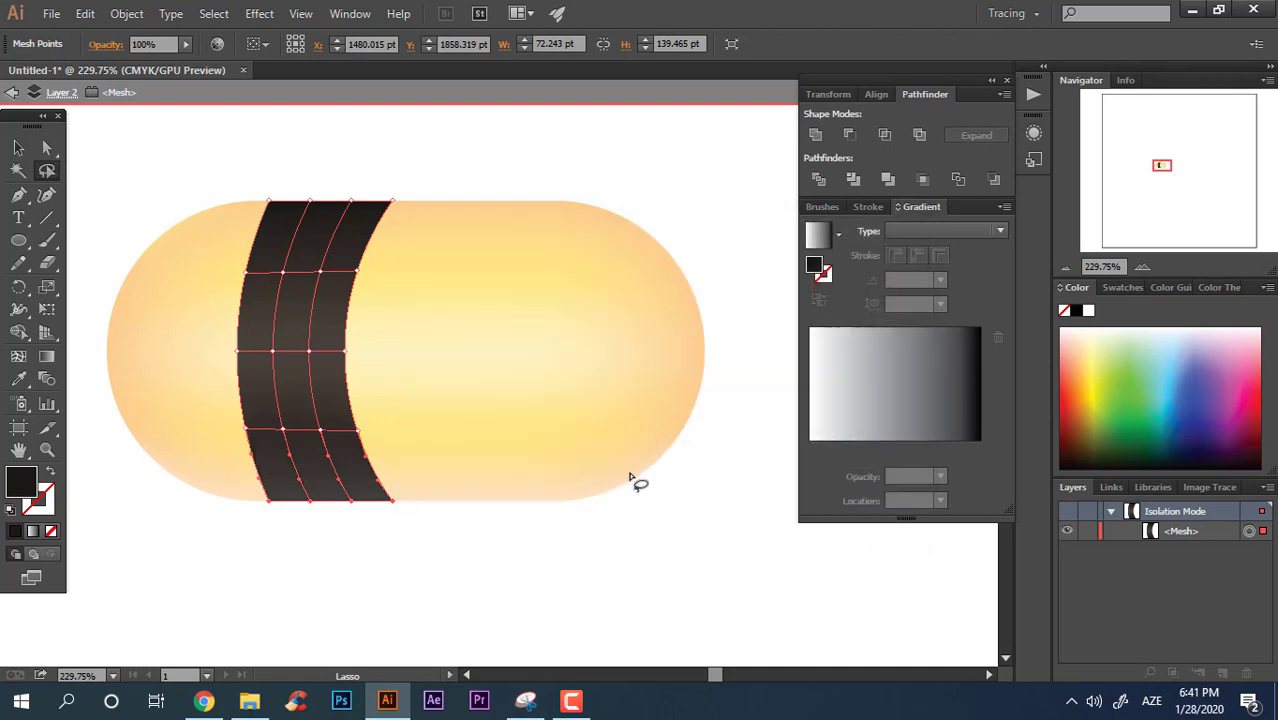
{"action": "key", "text": "z"}
{"action": "left_click", "coordinate": [637, 434], "text": "alt"}
Duplicate the stripe to the right and shift both stripes slightly left.
{"action": "left_click", "coordinate": [18, 147]}
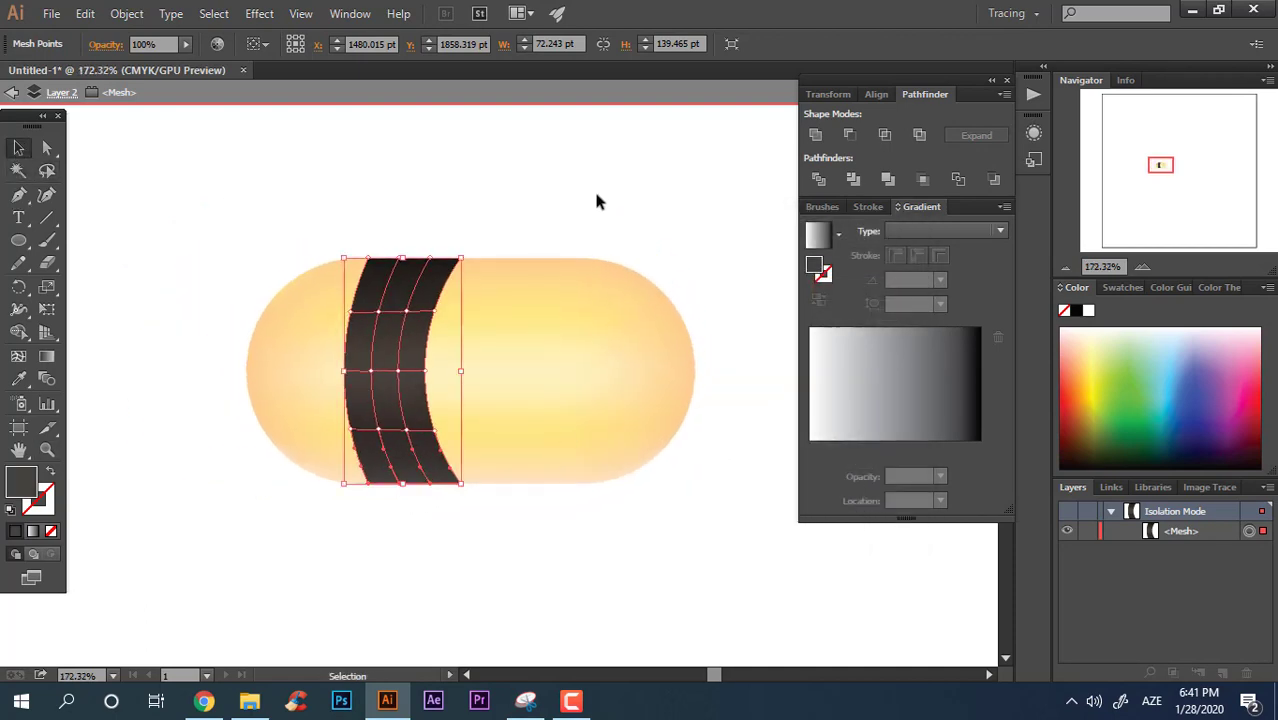
{"action": "double_click", "coordinate": [593, 188]}
{"action": "mouse_move", "coordinate": [416, 451]}
{"action": "left_mouse_down"}
{"action": "mouse_move", "coordinate": [548, 451]}
{"action": "mouse_move", "coordinate": [537, 466]}
{"action": "left_mouse_up"}
{"action": "left_click", "coordinate": [718, 509]}
{"action": "key", "text": "ctrl+a"}
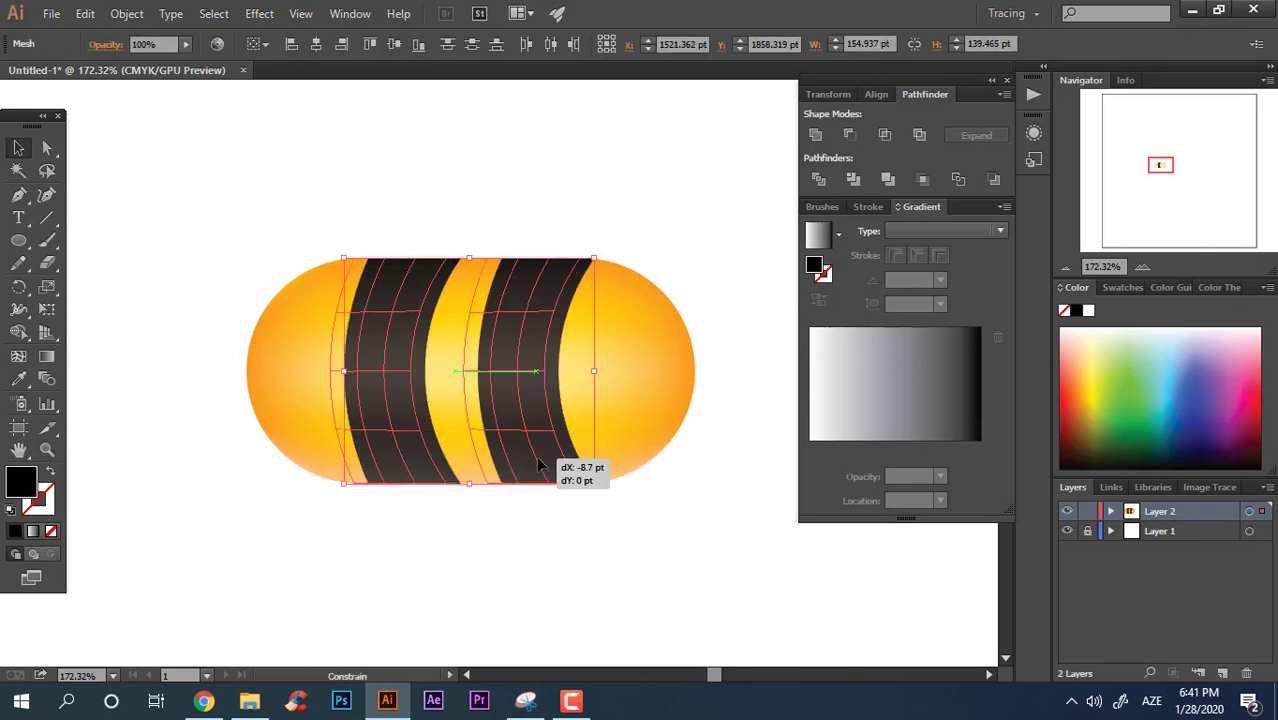
{"action": "left_click", "coordinate": [718, 516]}
Marquee-select all bee parts and zoom out slightly to review the striped body.
{"action": "scroll", "coordinate": [724, 520], "scroll_direction": "right", "scroll_amount": 2}
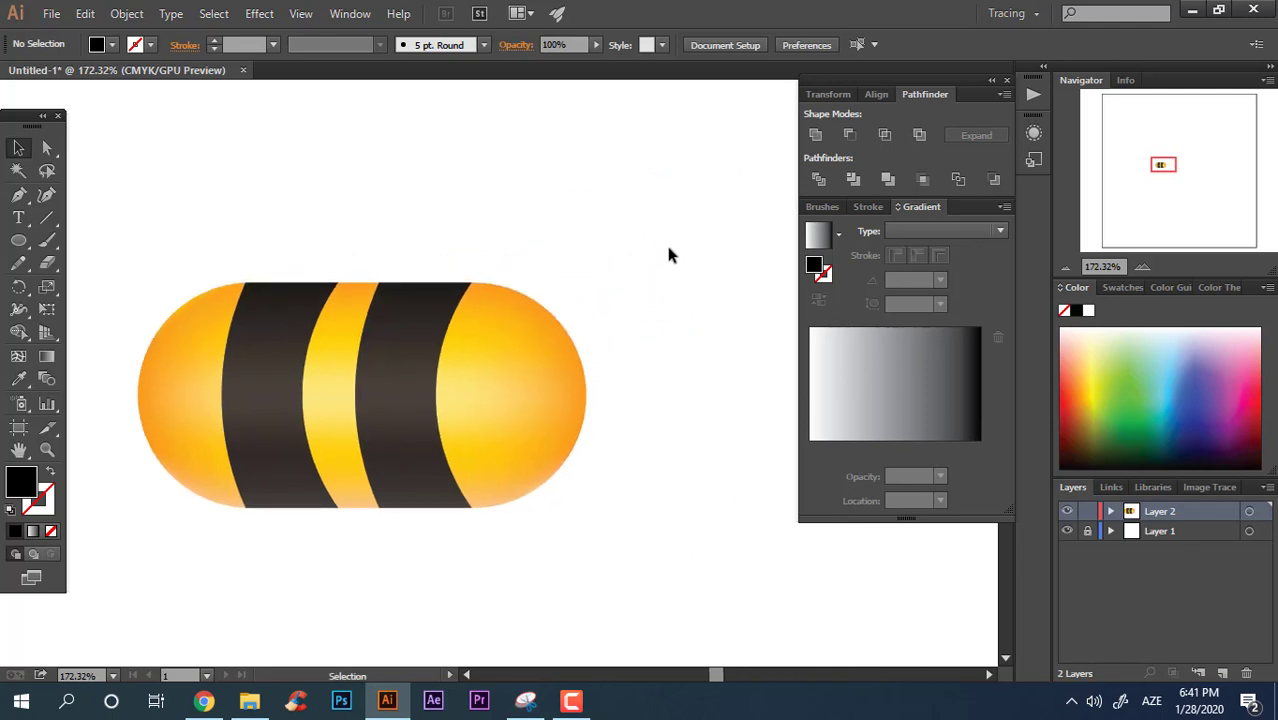
{"action": "left_click_drag", "start_coordinate": [669, 255], "coordinate": [638, 154]}
{"action": "left_click", "coordinate": [592, 320]}
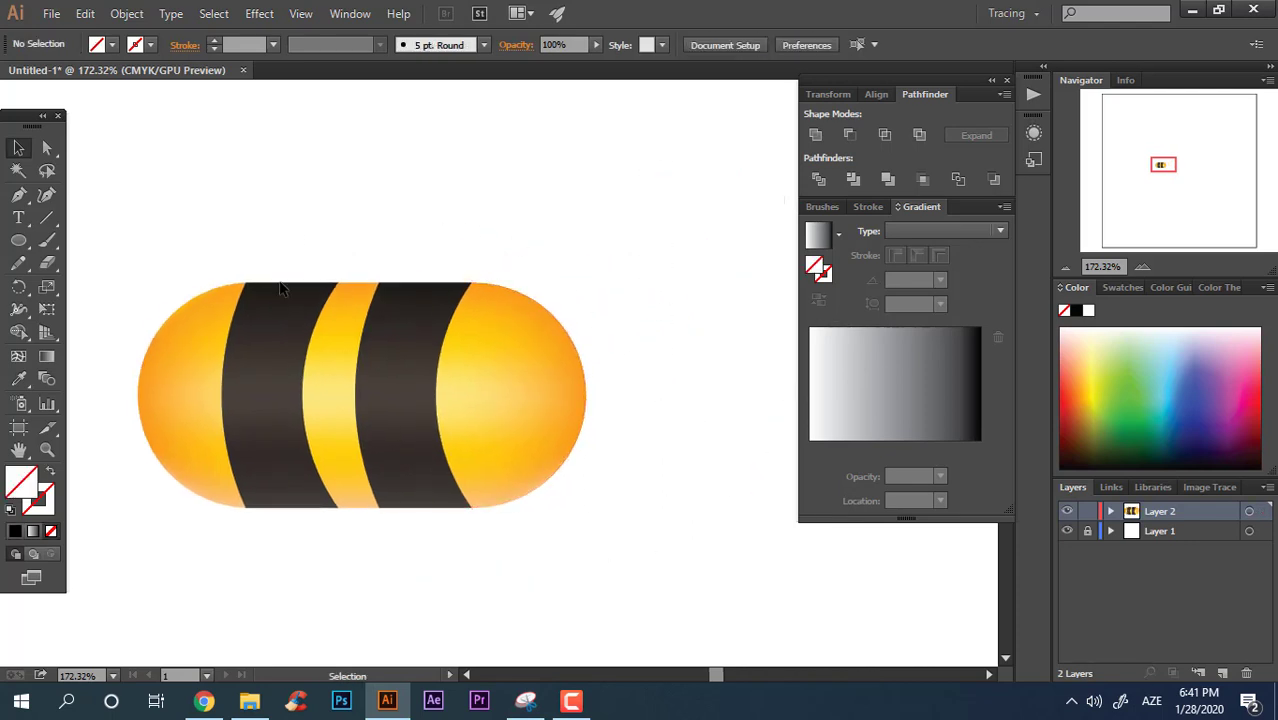
{"action": "left_click_drag", "start_coordinate": [720, 556], "coordinate": [204, 155]}
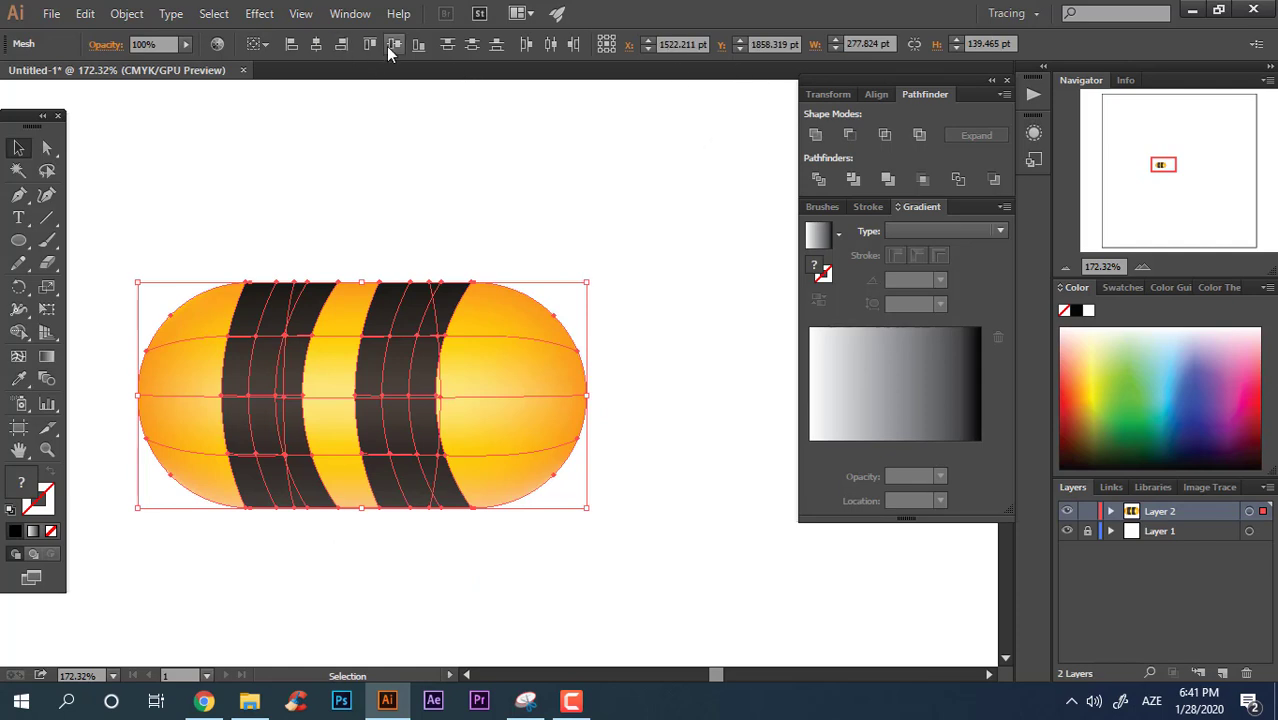
{"action": "right_click", "coordinate": [533, 366]}
{"action": "left_click", "coordinate": [673, 297]}
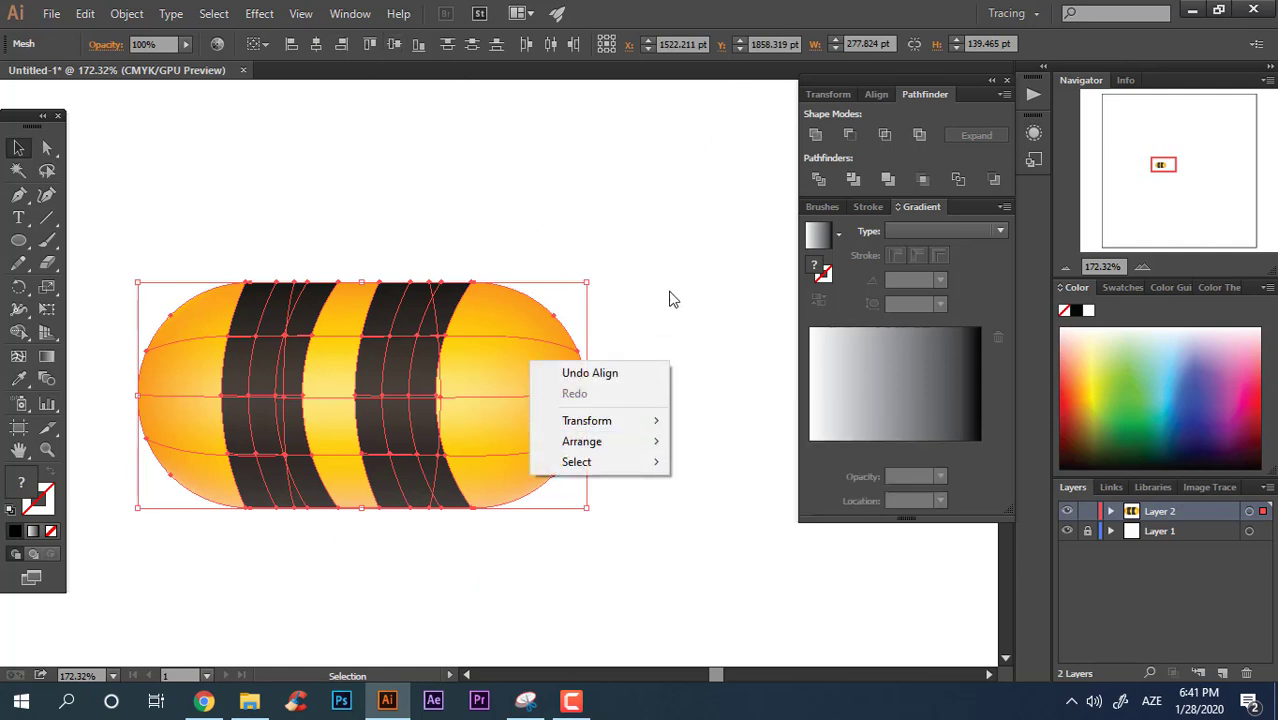
{"action": "key", "text": "z"}
{"action": "mouse_move", "coordinate": [624, 317]}
{"action": "left_mouse_down"}
{"action": "mouse_move", "coordinate": [561, 276]}
{"action": "mouse_move", "coordinate": [621, 291]}
{"action": "mouse_move", "coordinate": [623, 381]}
{"action": "left_mouse_up"}
{"action": "scroll", "coordinate": [623, 381], "scroll_direction": "up", "scroll_amount": 2}
Draw a large circle over the body's right half and sample the body's orange into it.
{"action": "key", "text": "l"}
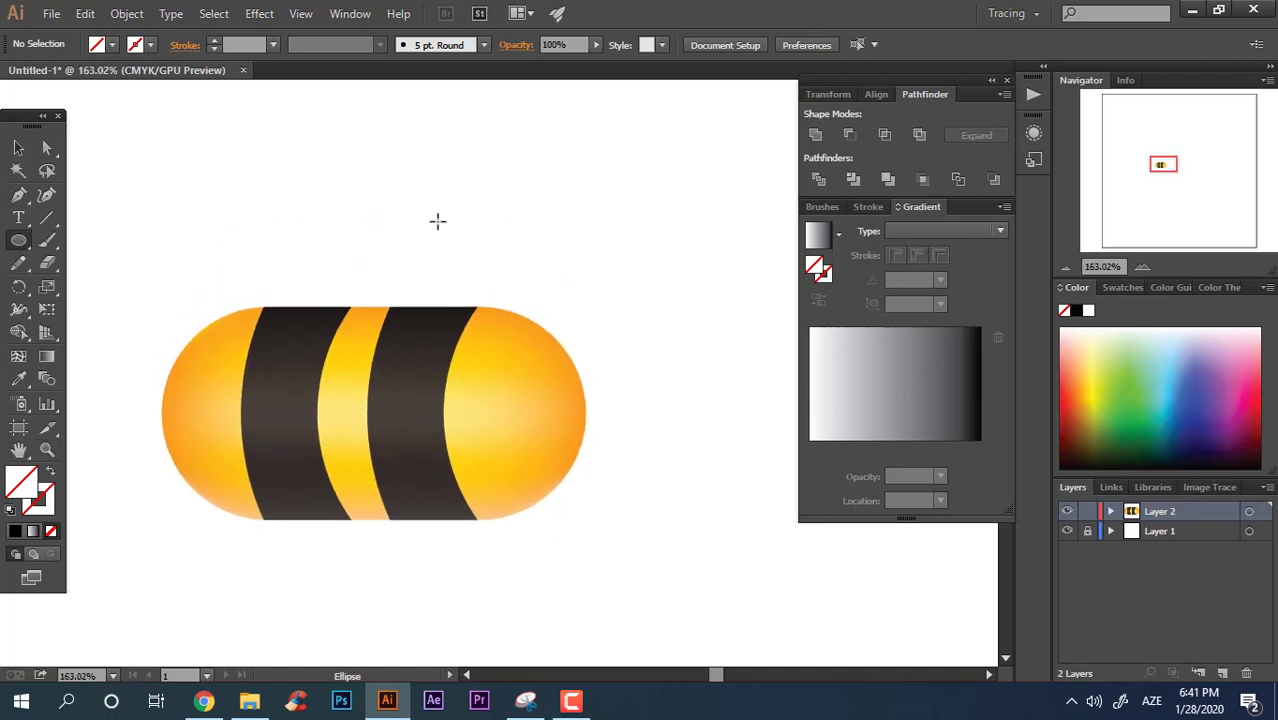
{"action": "mouse_move", "coordinate": [436, 219]}
{"action": "left_mouse_down"}
{"action": "mouse_move", "coordinate": [653, 388]}
{"action": "mouse_move", "coordinate": [662, 434]}
{"action": "left_mouse_up"}
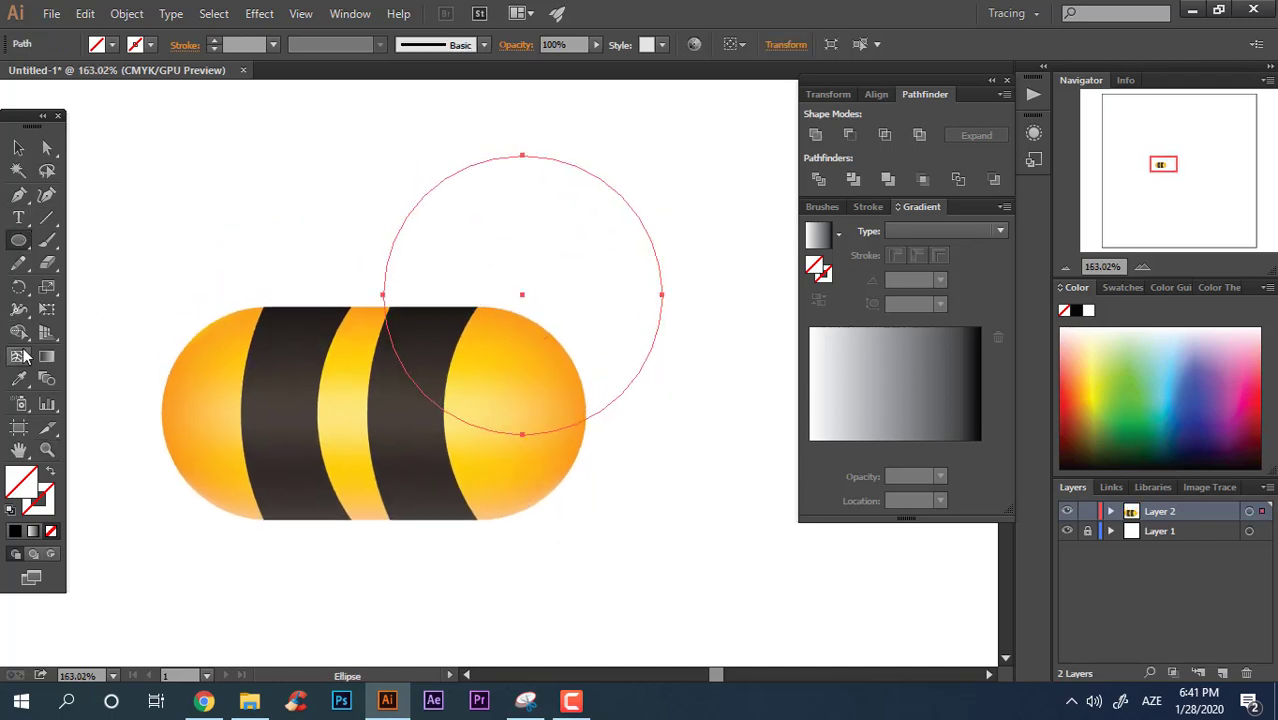
{"action": "left_click", "coordinate": [18, 378]}
{"action": "left_click", "coordinate": [223, 371]}
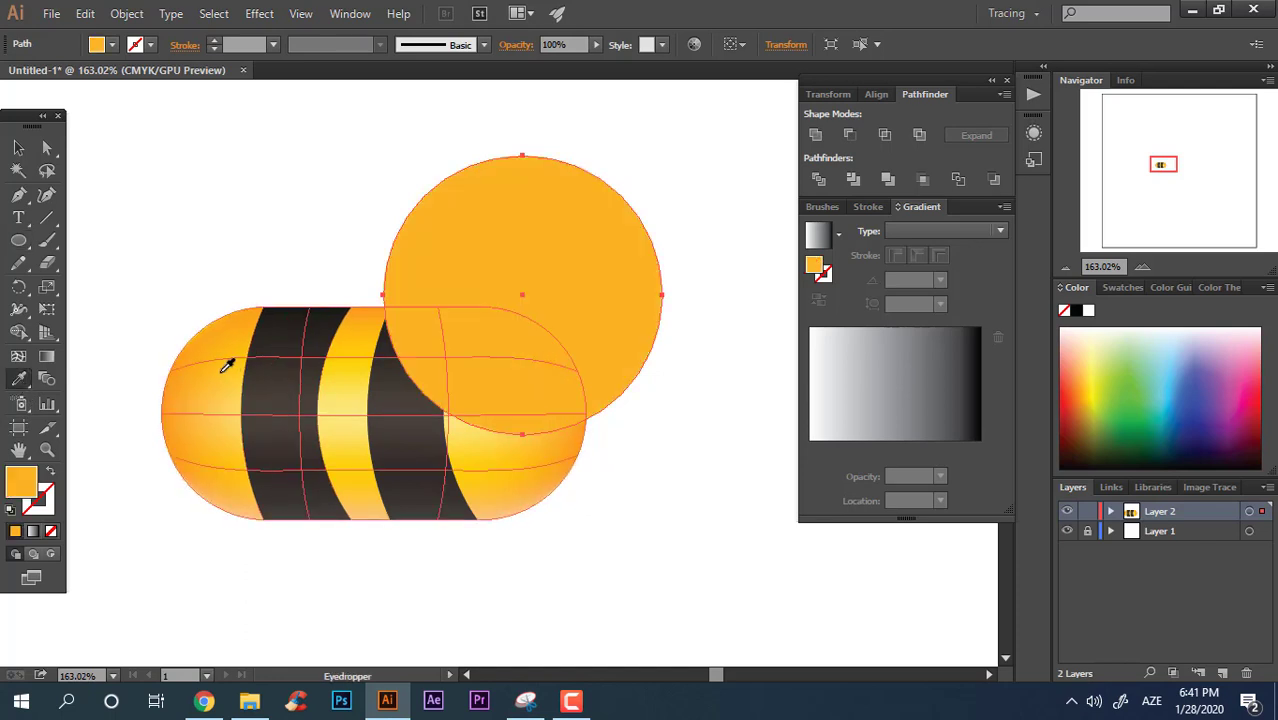
Move the orange circle down-left and shrink it onto the body's upper right end.
{"action": "left_click", "coordinate": [18, 148]}
{"action": "left_click", "coordinate": [662, 500]}
{"action": "scroll", "coordinate": [619, 458], "scroll_direction": "right", "scroll_amount": 2}
{"action": "scroll", "coordinate": [619, 458], "scroll_direction": "down", "scroll_amount": 1}
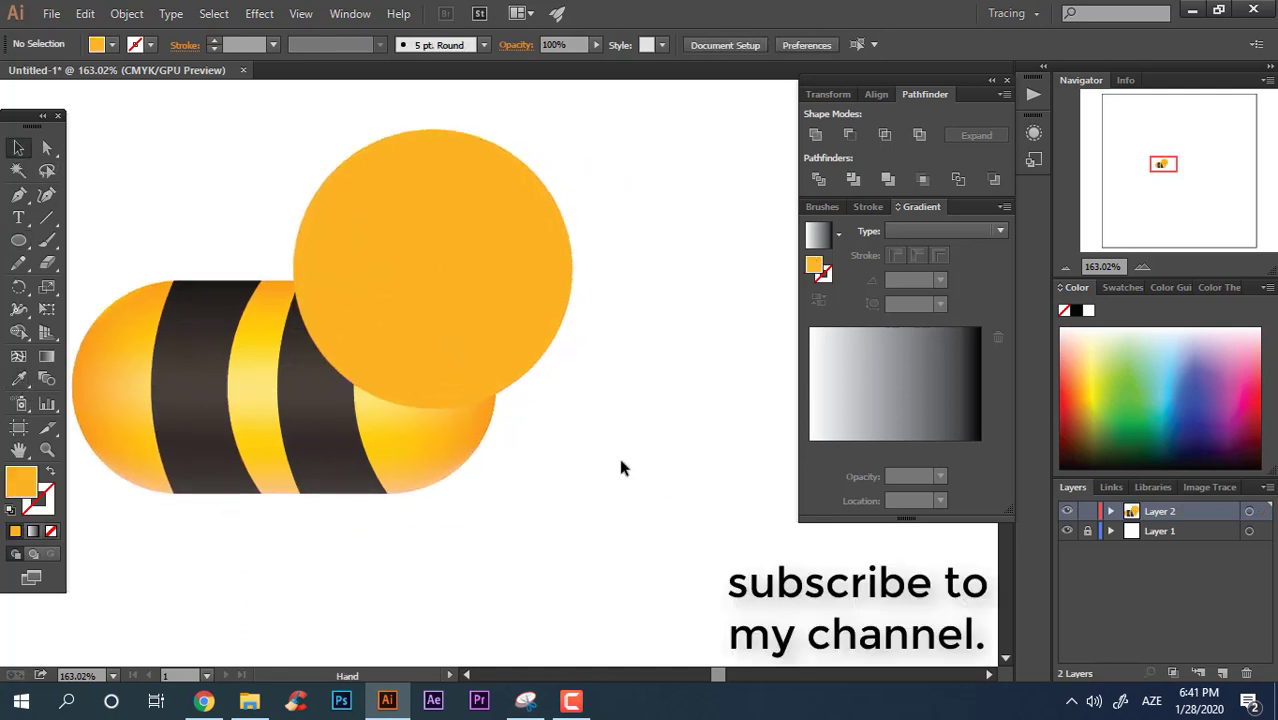
{"action": "left_click_drag", "start_coordinate": [527, 307], "coordinate": [503, 349]}
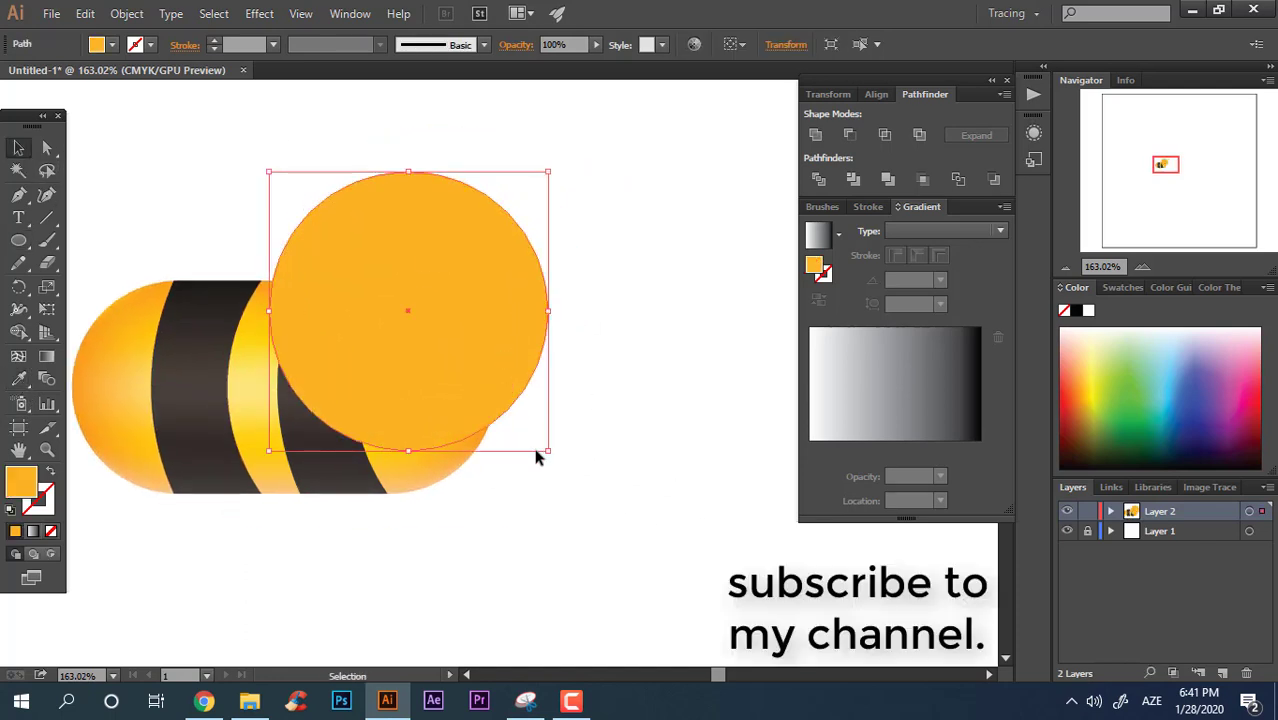
{"action": "left_click_drag", "start_coordinate": [547, 452], "coordinate": [517, 419]}
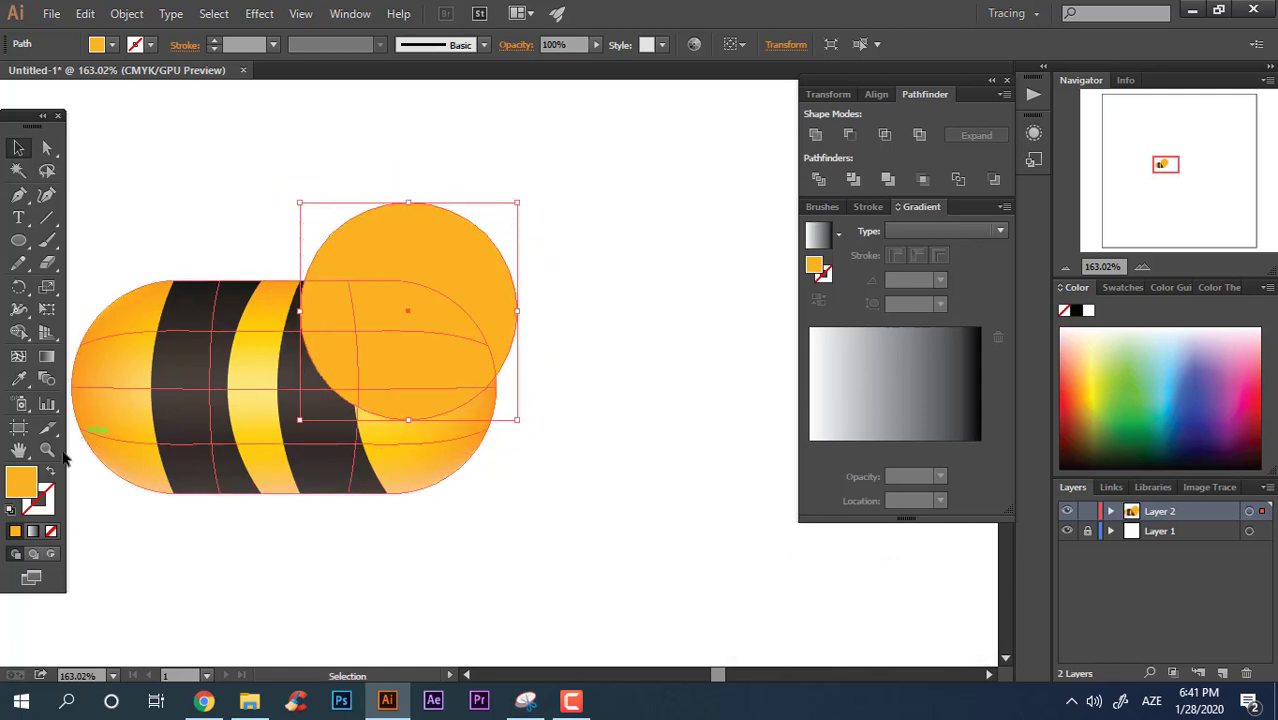
Change the circle's fill to white FFFFFF, then isolate it for editing.
{"action": "double_click", "coordinate": [12, 488]}
{"action": "left_click_drag", "start_coordinate": [548, 342], "coordinate": [421, 281]}
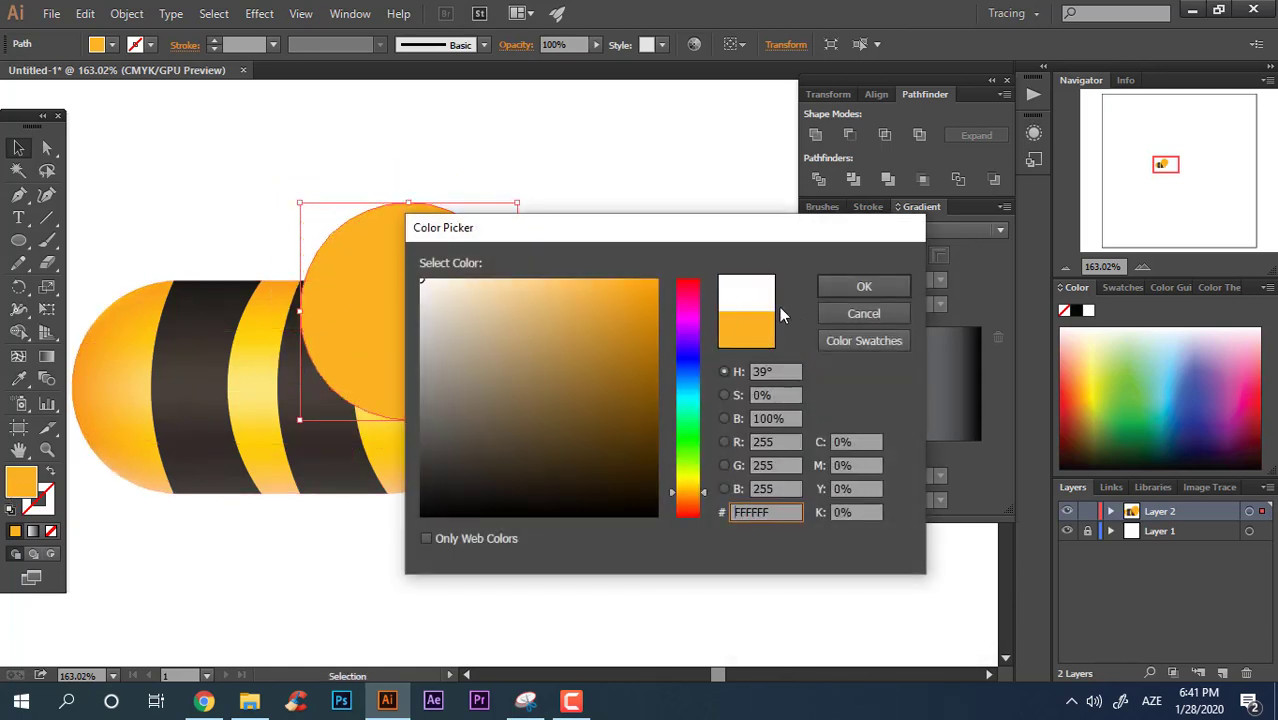
{"action": "left_click", "coordinate": [864, 287]}
{"action": "left_click", "coordinate": [655, 360]}
{"action": "left_click_drag", "start_coordinate": [661, 373], "coordinate": [762, 348]}
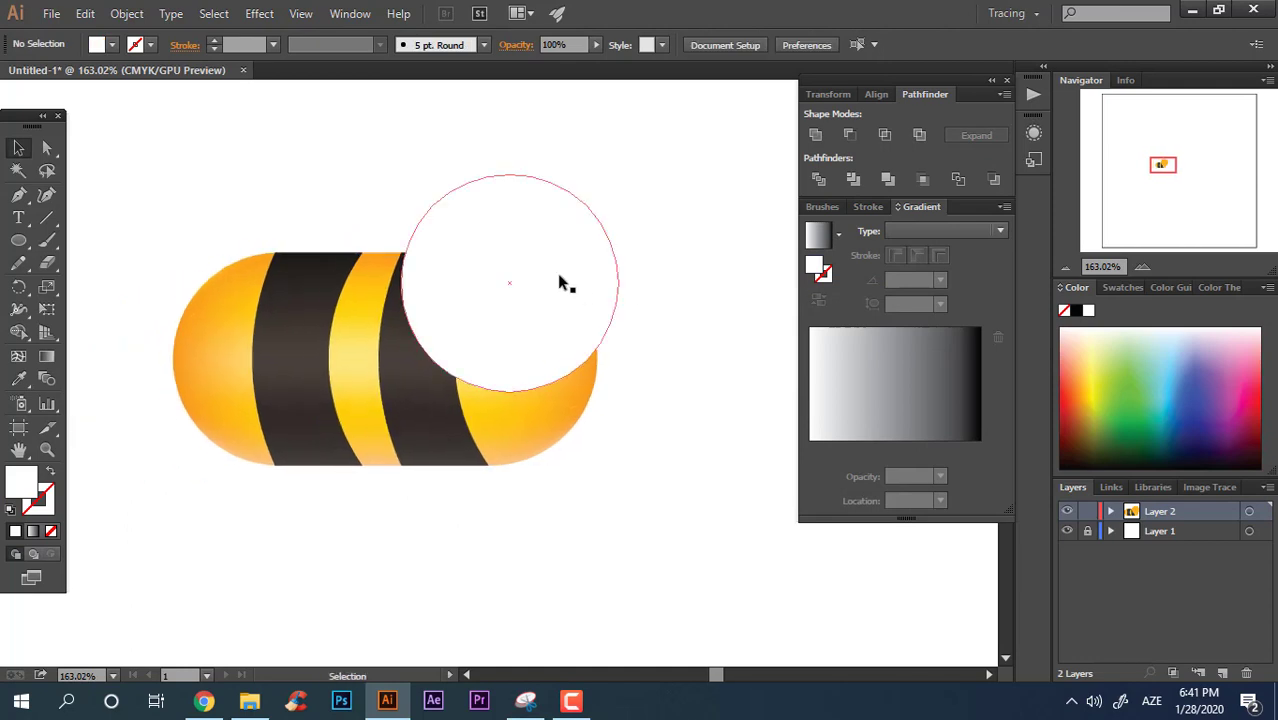
{"action": "double_click", "coordinate": [560, 282]}
{"action": "double_click", "coordinate": [674, 319]}
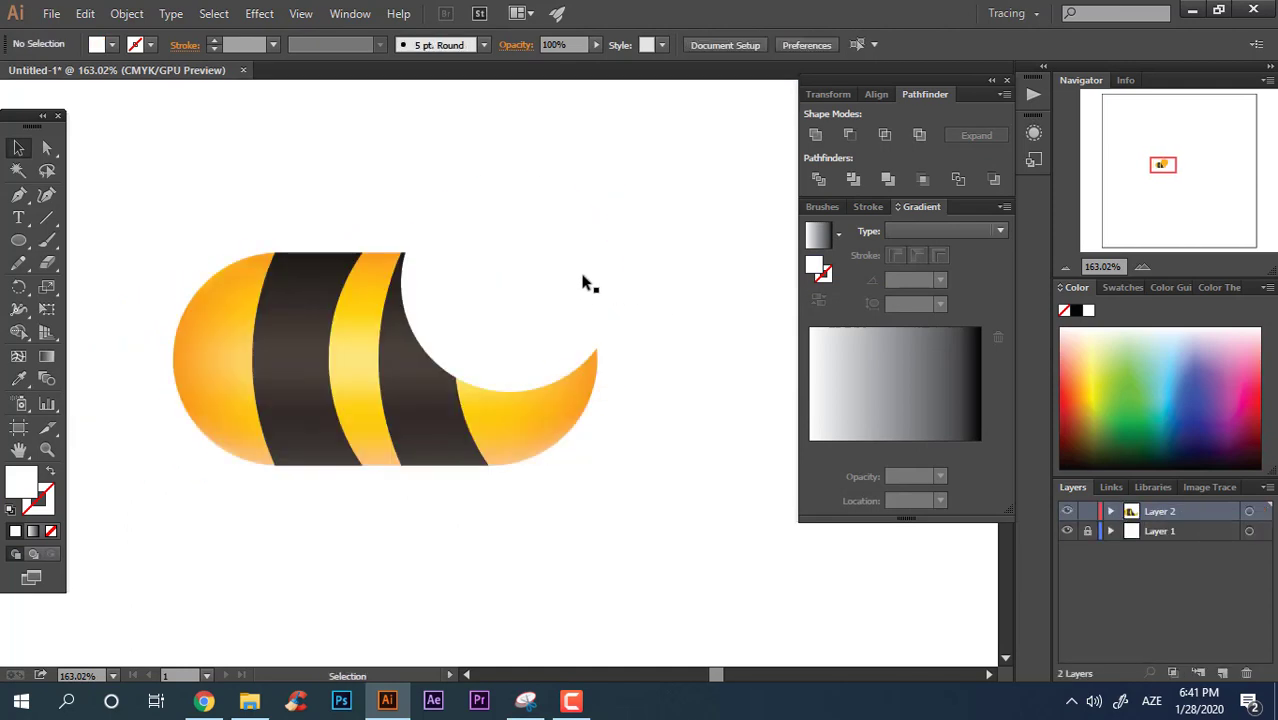
{"action": "left_click", "coordinate": [582, 280]}
{"action": "double_click", "coordinate": [568, 279]}
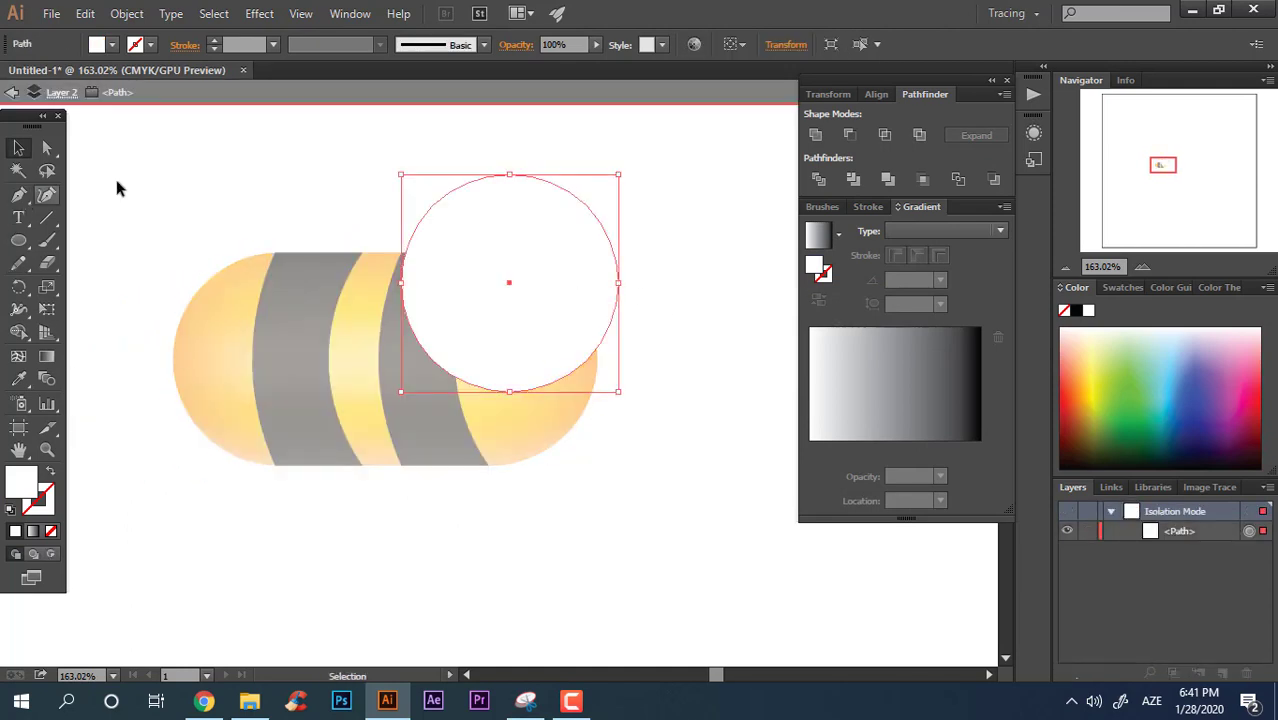
Turn the white circle into a gradient mesh and colour its rim points light grey.
{"action": "left_click", "coordinate": [127, 13]}
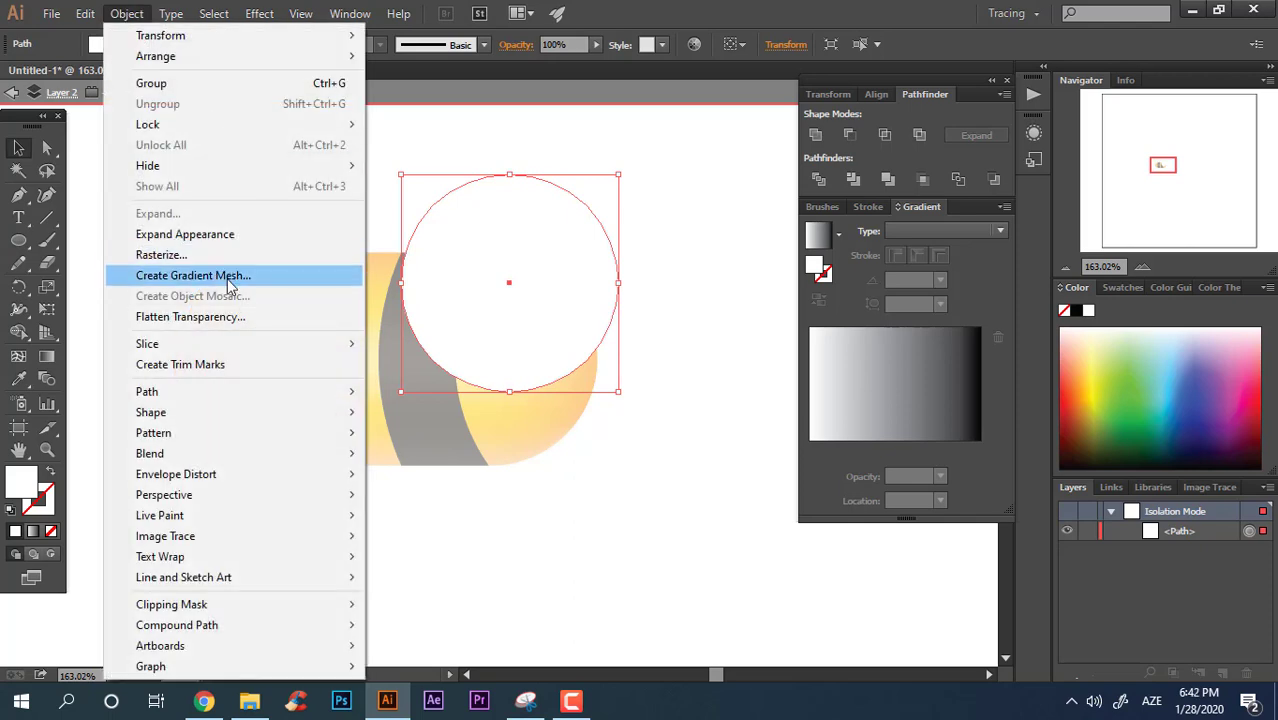
{"action": "left_click", "coordinate": [230, 271]}
{"action": "left_click", "coordinate": [940, 316]}
{"action": "key", "text": "q"}
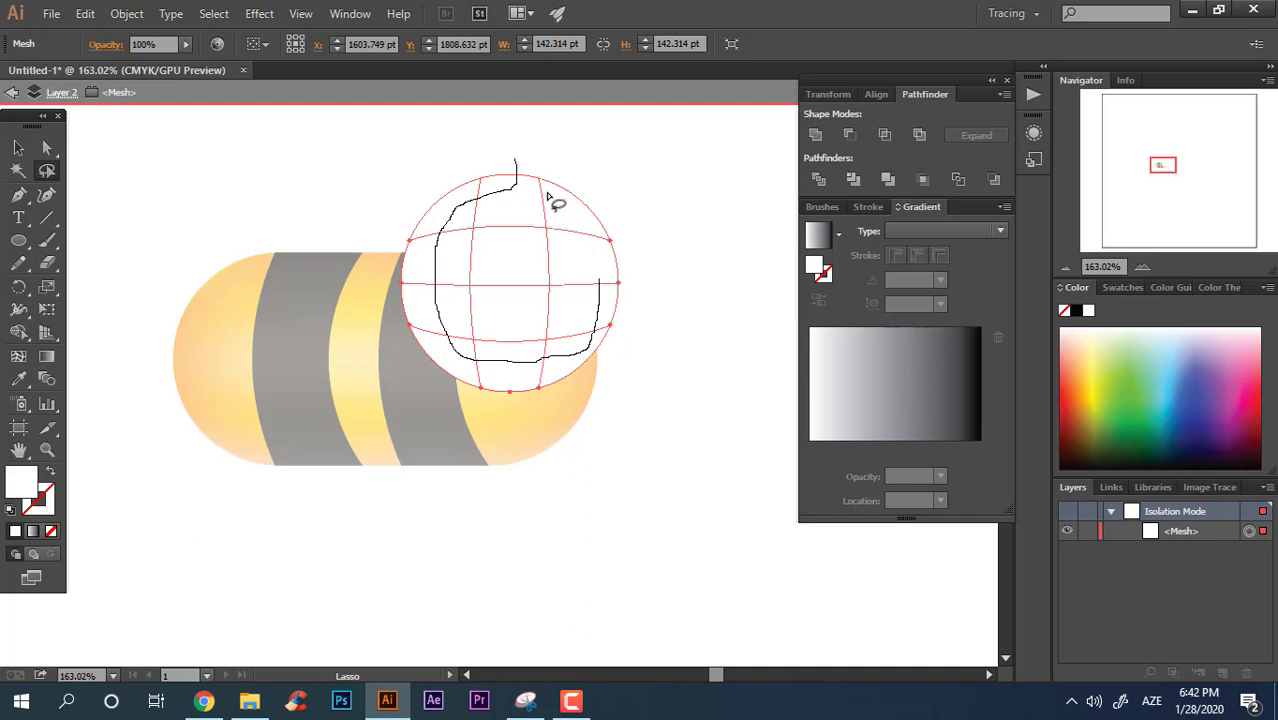
{"action": "left_click_drag", "start_coordinate": [548, 197], "coordinate": [521, 160]}
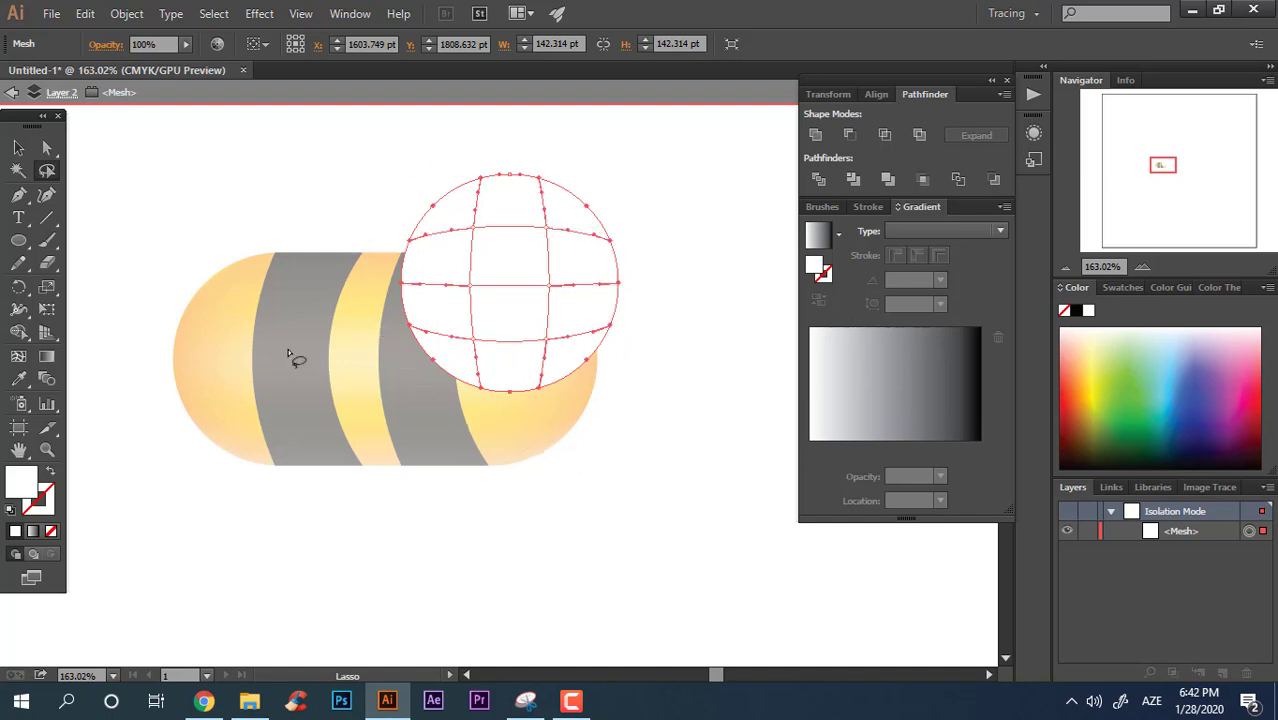
{"action": "double_click", "coordinate": [22, 482]}
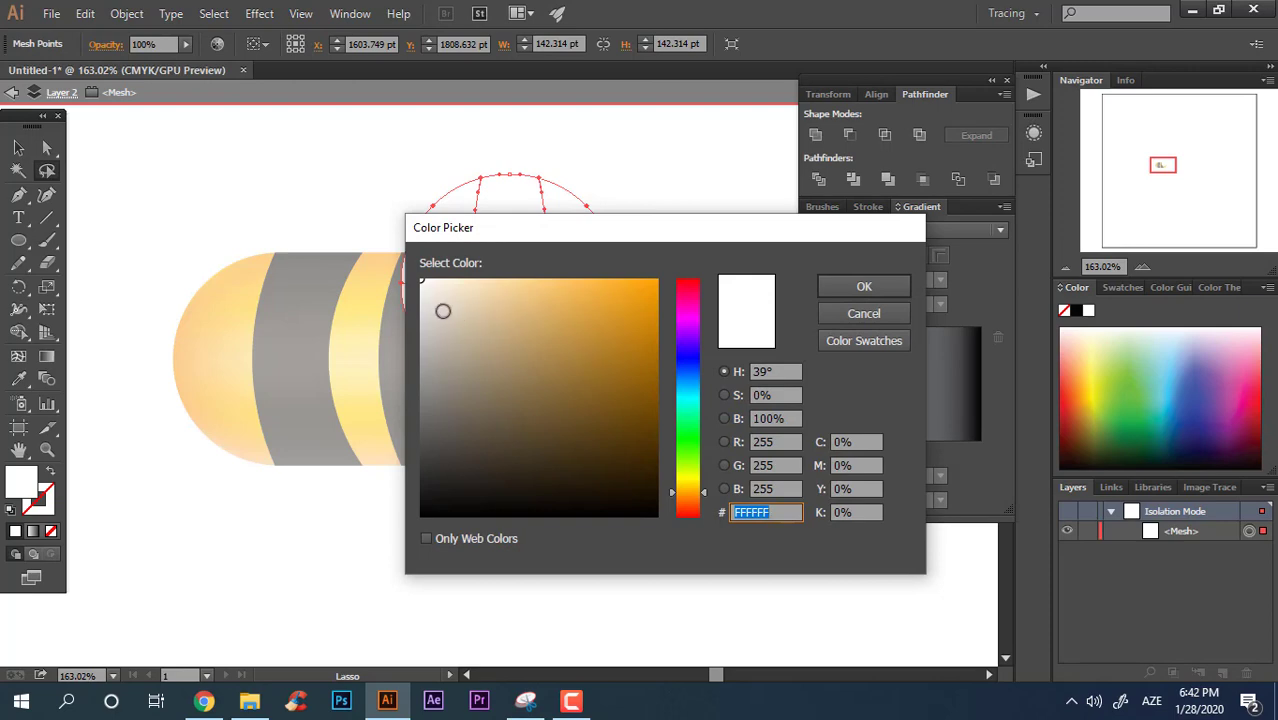
{"action": "left_click_drag", "start_coordinate": [434, 325], "coordinate": [437, 334]}
{"action": "left_click", "coordinate": [864, 286]}
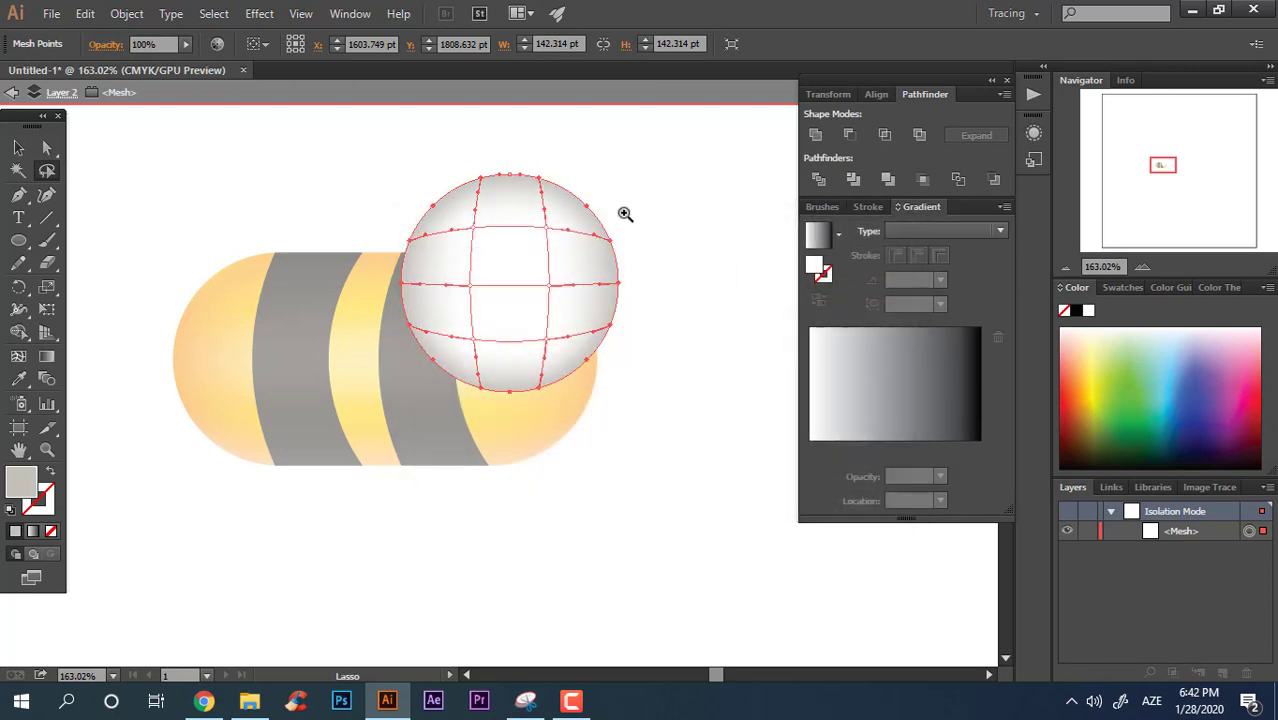
Leave isolation mode, zoom in closer on the shaded sphere and reselect it.
{"action": "left_click", "coordinate": [624, 213]}
{"action": "key", "text": "v"}
{"action": "left_click", "coordinate": [718, 415]}
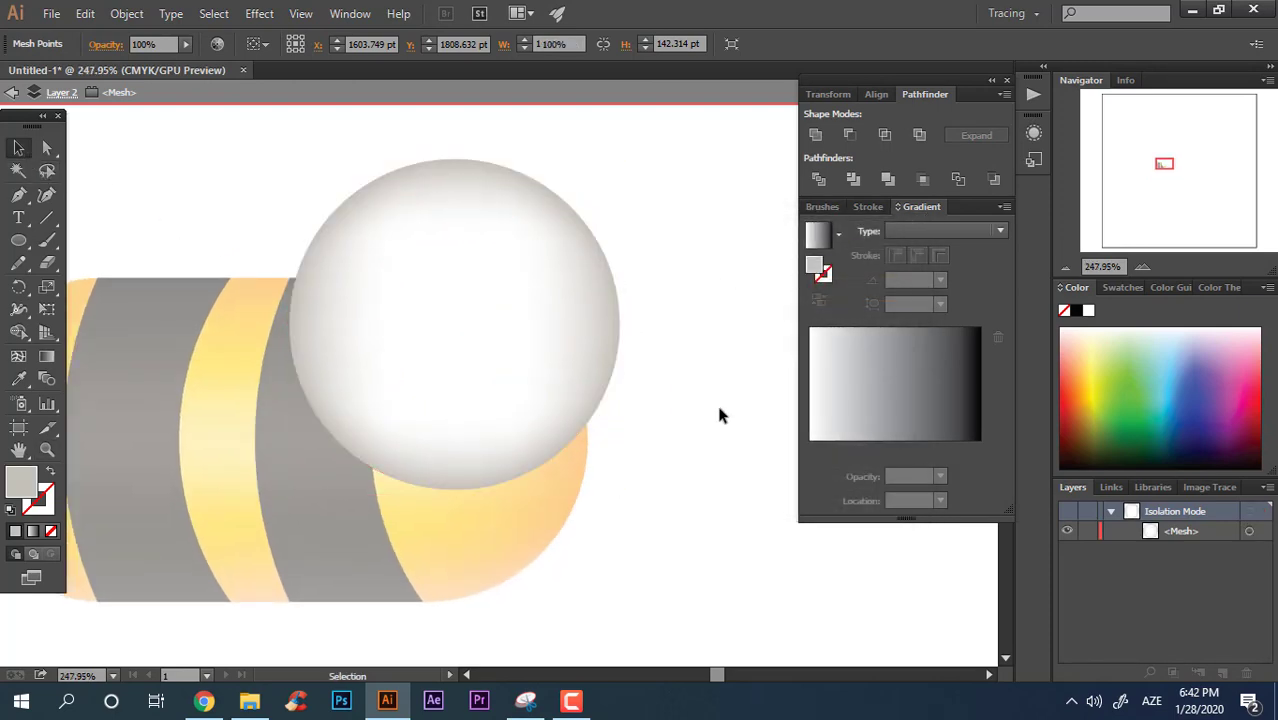
{"action": "double_click", "coordinate": [718, 415]}
{"action": "key", "text": "z"}
{"action": "left_click", "coordinate": [579, 379], "text": "alt"}
{"action": "left_click", "coordinate": [599, 357], "text": "alt"}
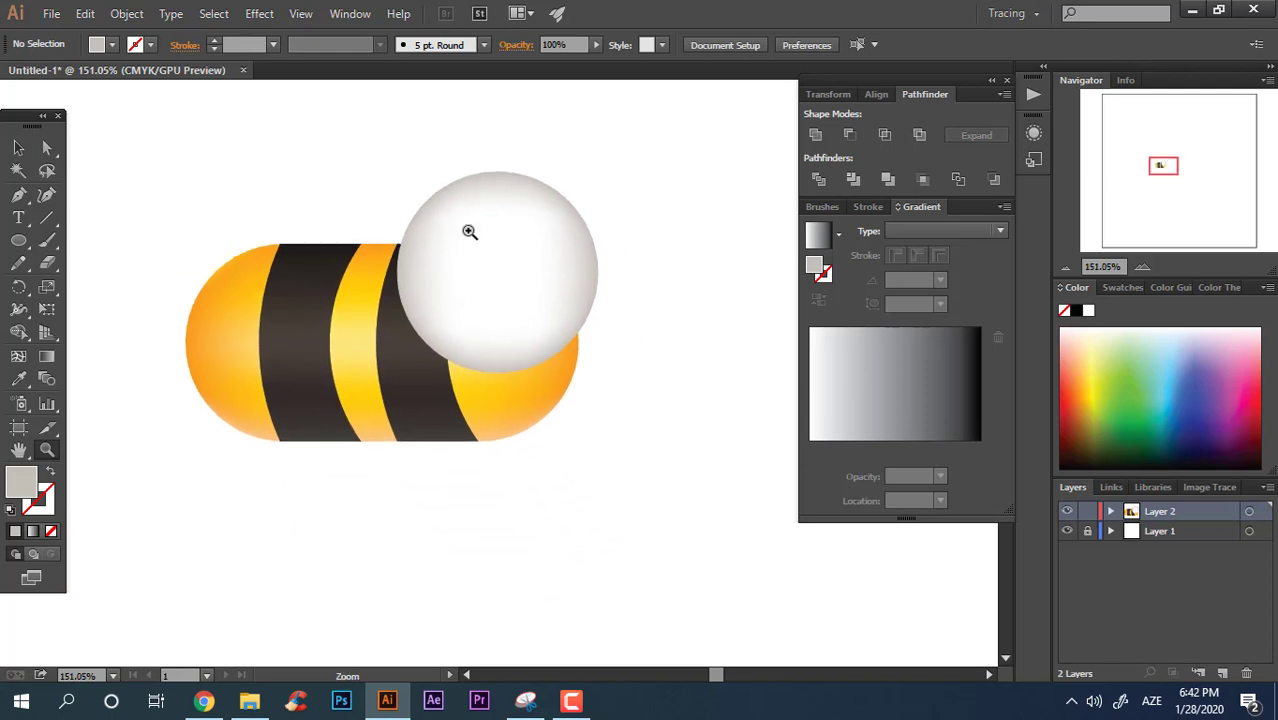
{"action": "left_click", "coordinate": [583, 272]}
{"action": "left_click", "coordinate": [14, 148]}
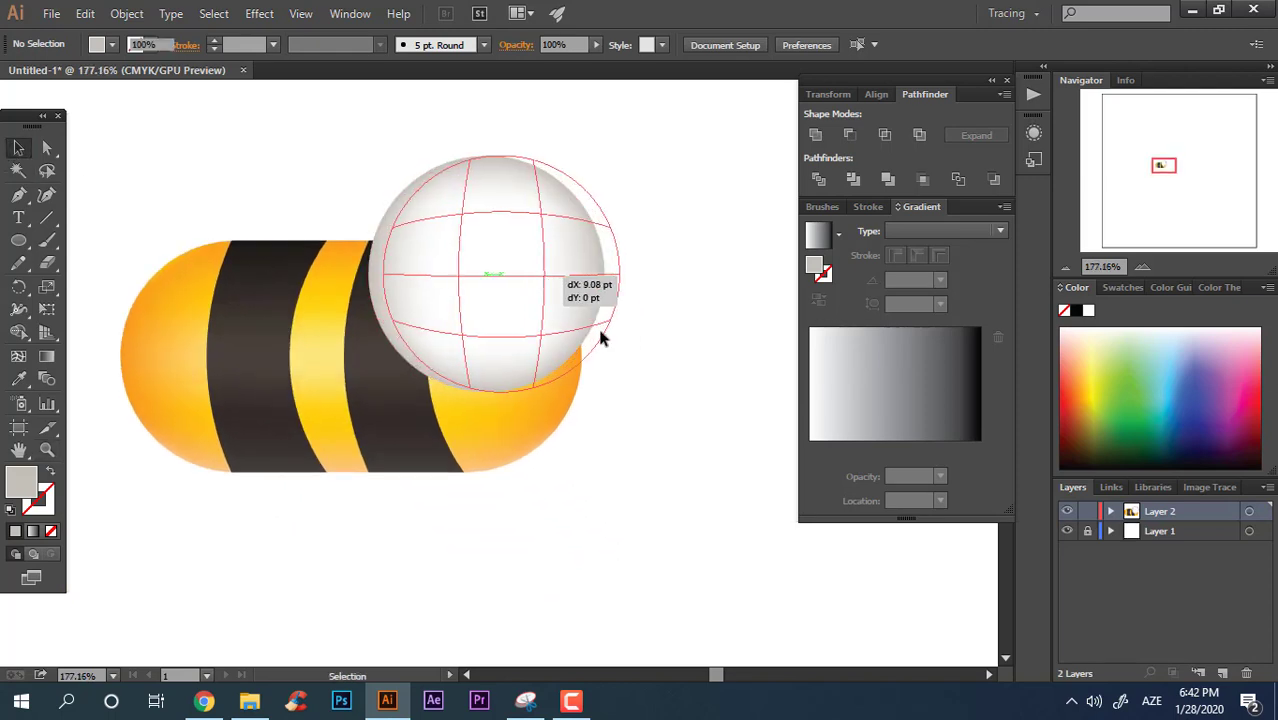
{"action": "left_click", "coordinate": [660, 390]}
{"action": "key", "text": "z"}
{"action": "mouse_move", "coordinate": [707, 408]}
{"action": "left_mouse_down"}
{"action": "mouse_move", "coordinate": [696, 386]}
{"action": "mouse_move", "coordinate": [150, 162]}
{"action": "left_mouse_up"}
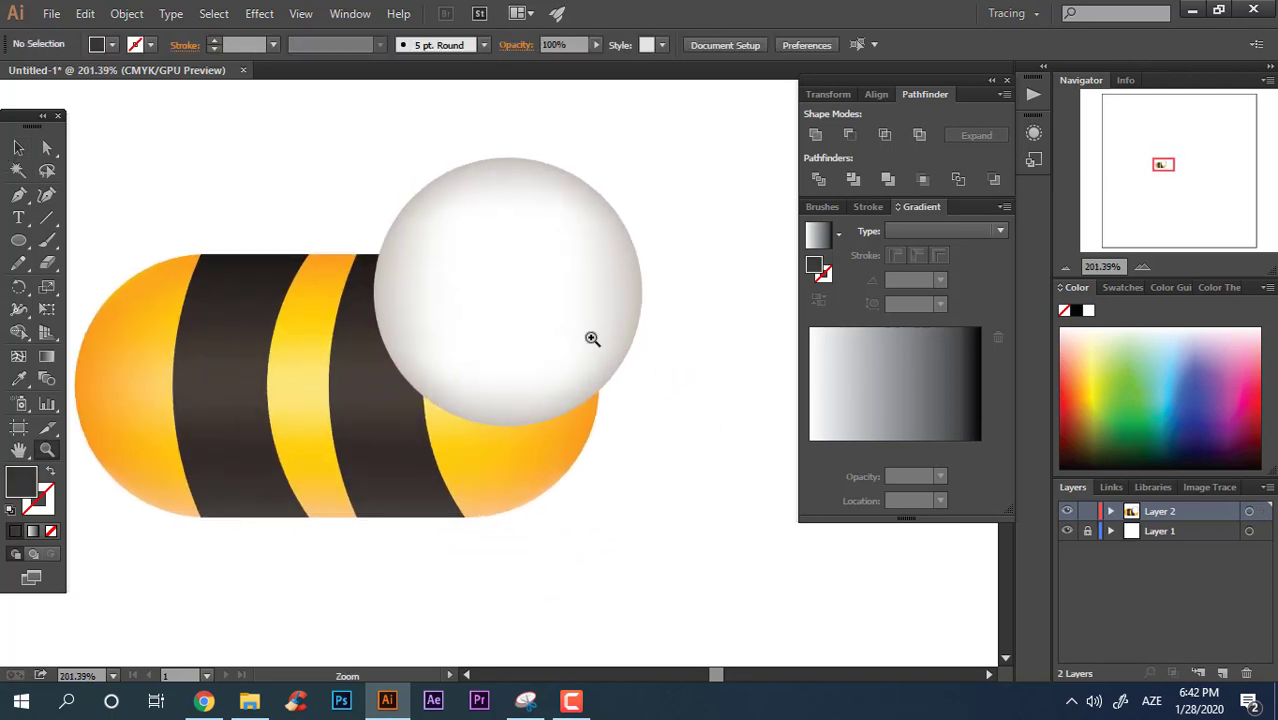
{"action": "left_click", "coordinate": [19, 148]}
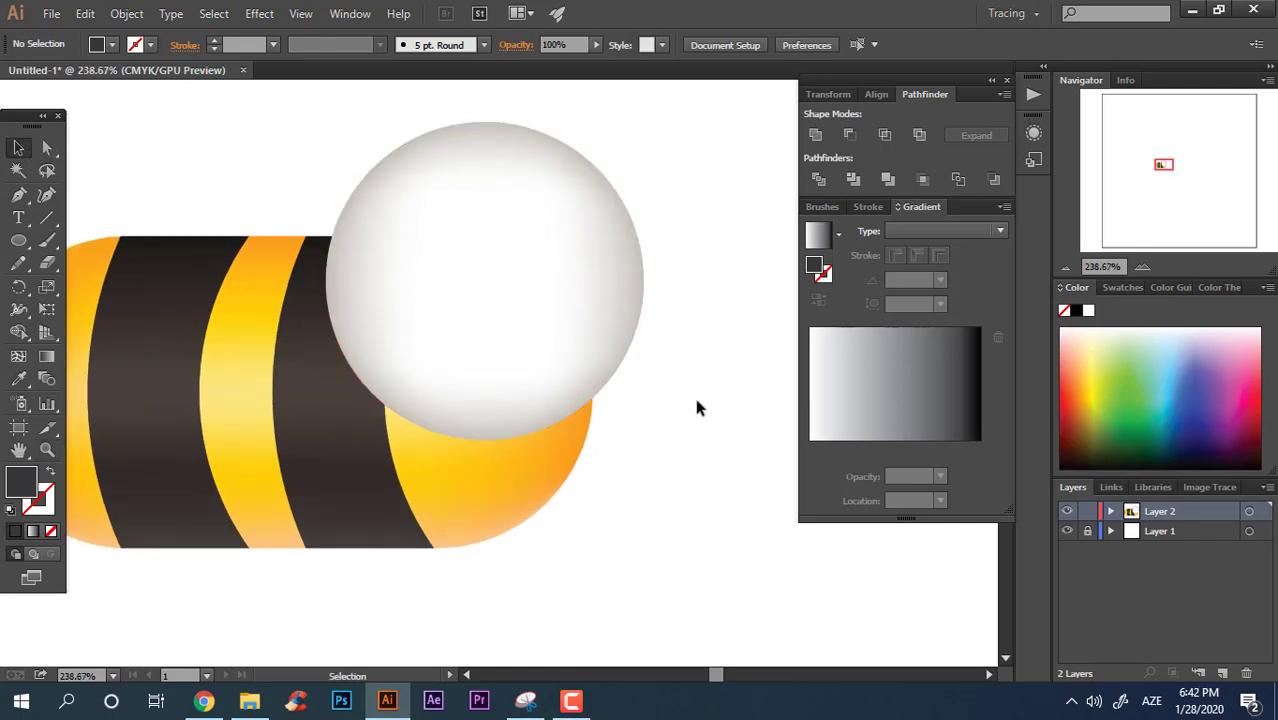
{"action": "left_click", "coordinate": [560, 290]}
Draw a dark circle, send it behind the sphere and nudge it right and down.
{"action": "left_click", "coordinate": [18, 241]}
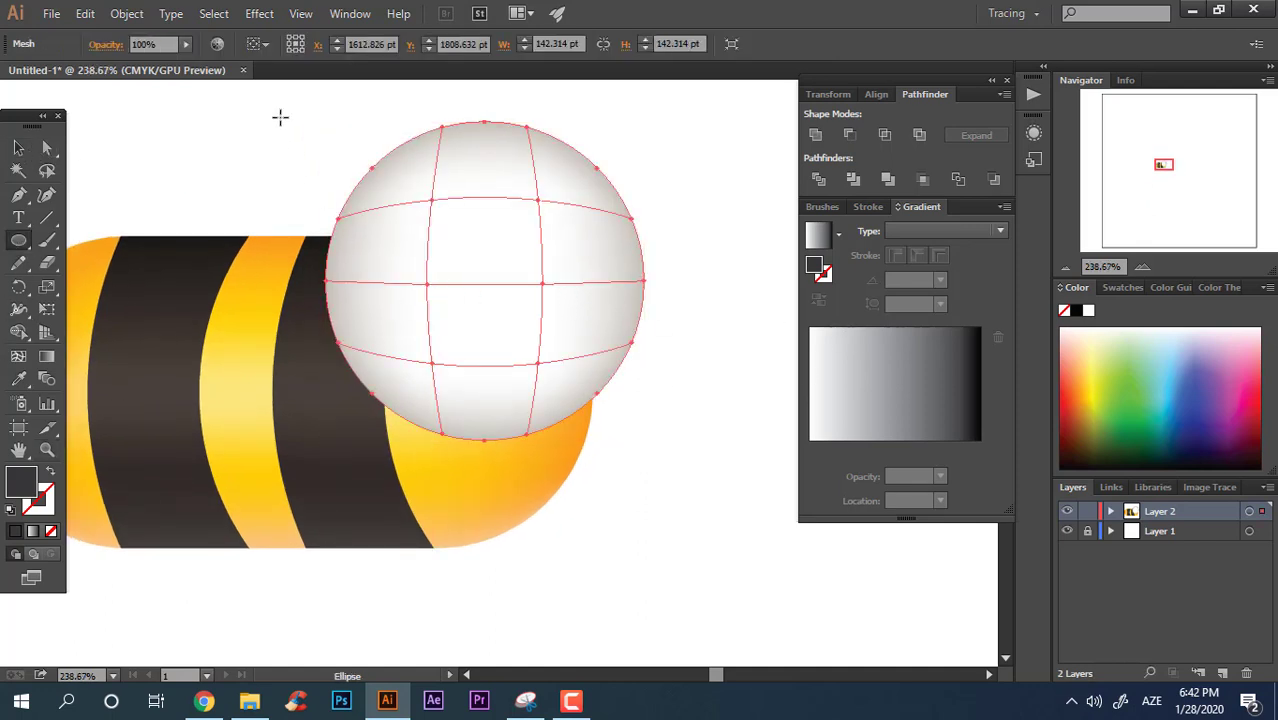
{"action": "left_click_drag", "start_coordinate": [283, 117], "coordinate": [634, 469]}
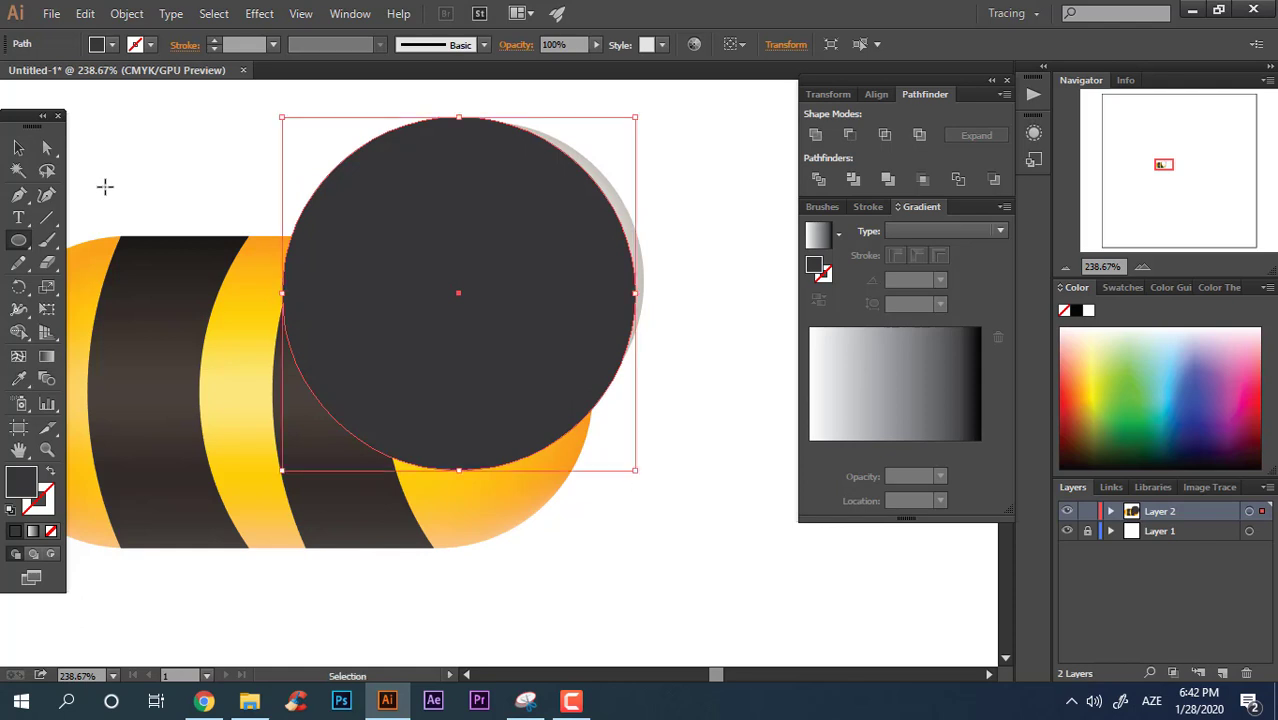
{"action": "key", "text": "ctrl+["}
{"action": "left_click", "coordinate": [19, 148]}
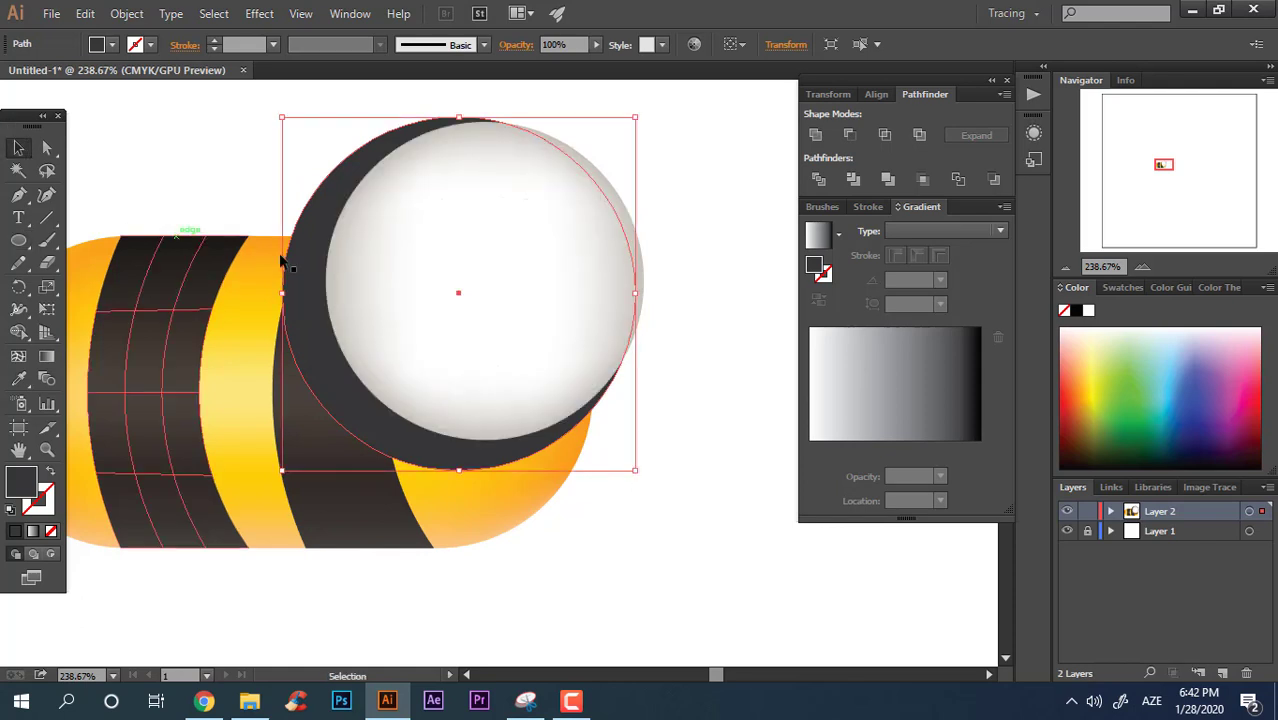
{"action": "left_click_drag", "start_coordinate": [431, 446], "coordinate": [450, 451]}
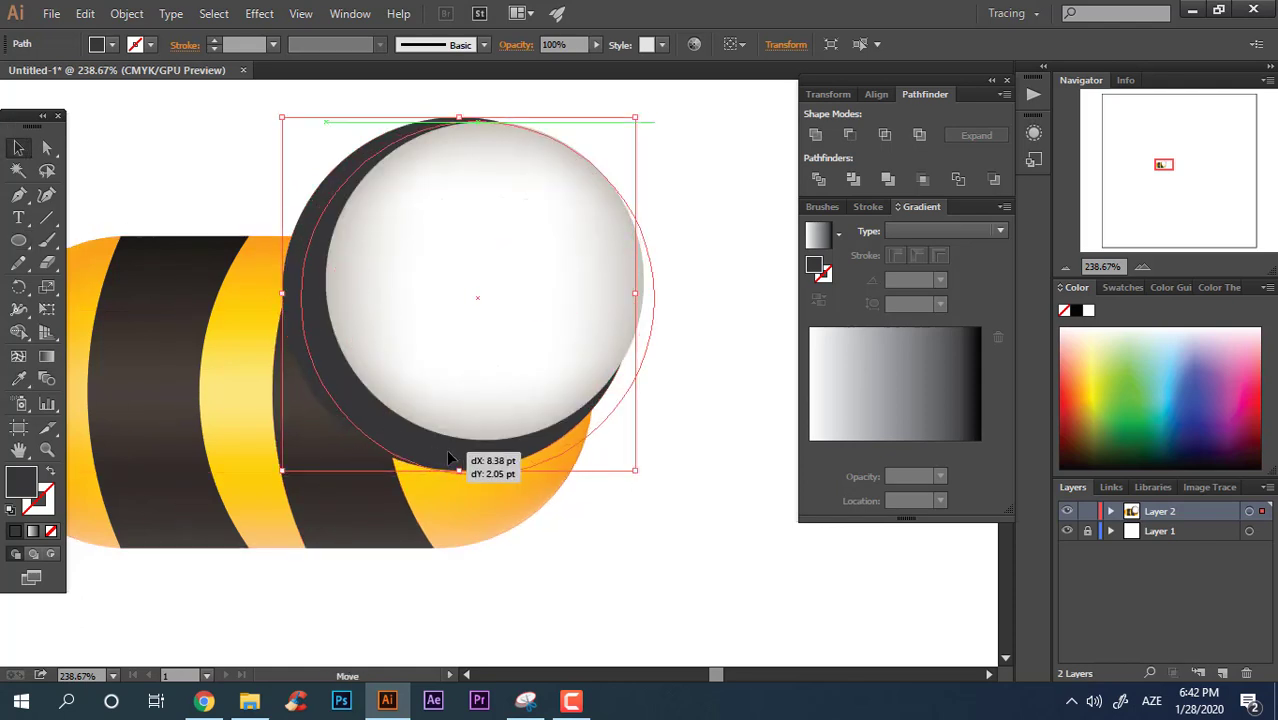
{"action": "left_click", "coordinate": [735, 387]}
Draw an 81.34 pt pupil circle on the white eyeball.
{"action": "key", "text": "z"}
{"action": "left_click_drag", "start_coordinate": [722, 451], "coordinate": [765, 456]}
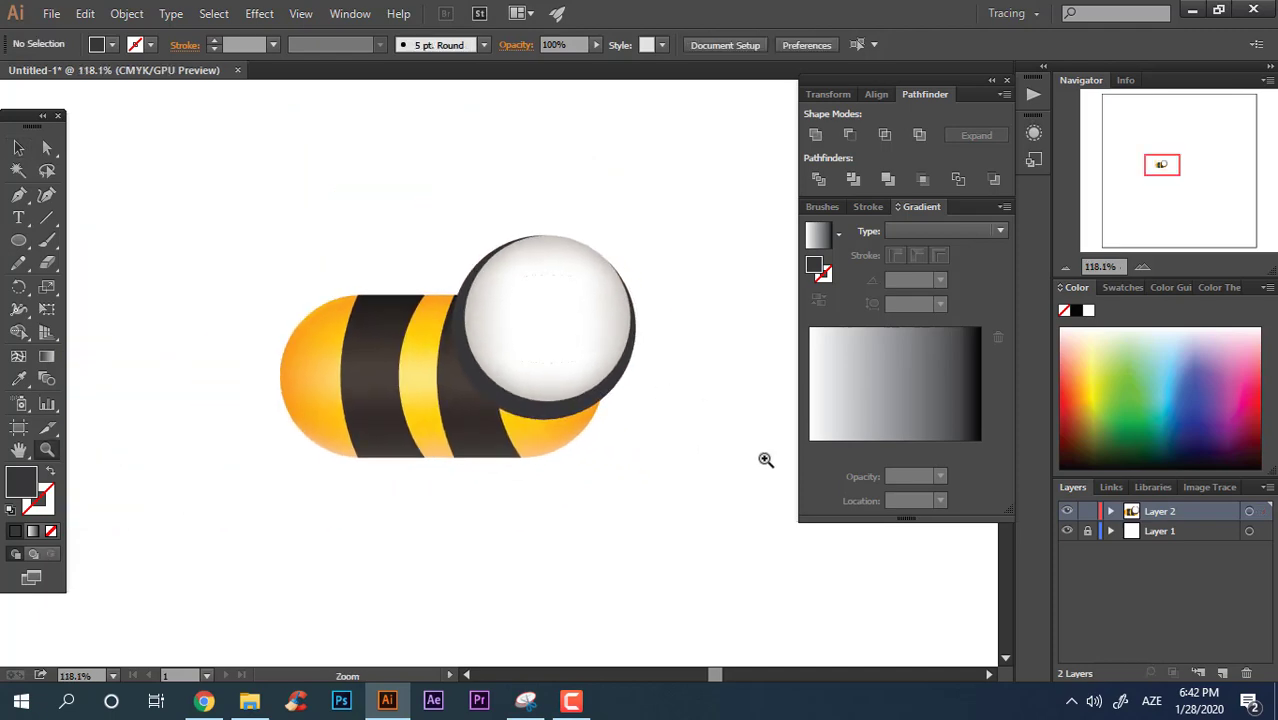
{"action": "left_click", "coordinate": [414, 251]}
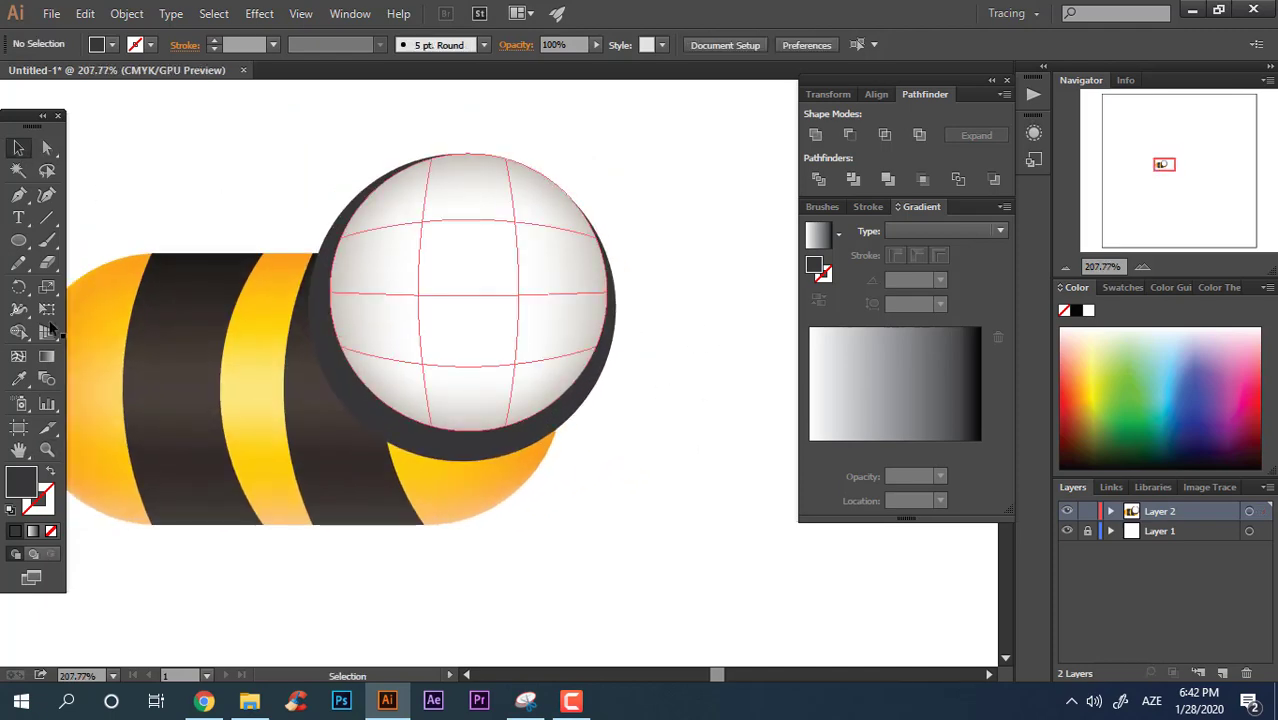
{"action": "key", "text": "l"}
{"action": "left_click_drag", "start_coordinate": [448, 199], "coordinate": [609, 360]}
Reposition the pupil within the eyeball and isolate it for editing.
{"action": "key", "text": "v"}
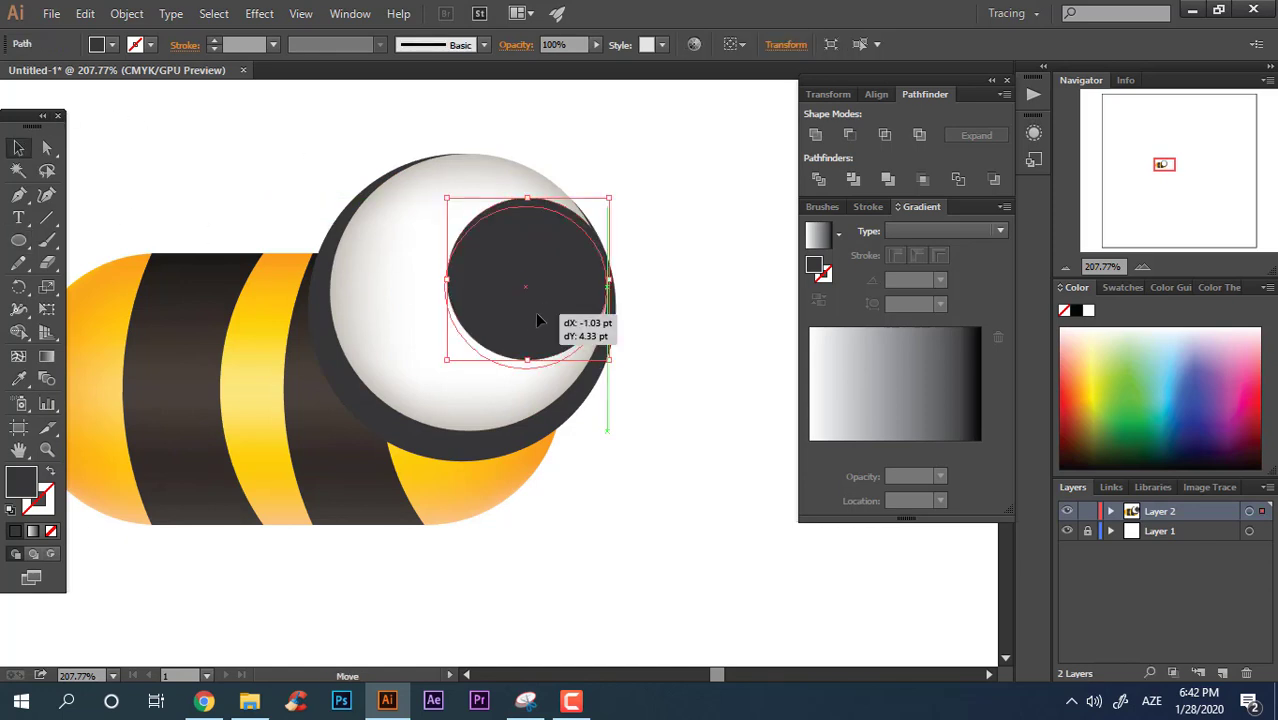
{"action": "left_click_drag", "start_coordinate": [515, 281], "coordinate": [500, 292]}
{"action": "left_click", "coordinate": [670, 371]}
{"action": "mouse_move", "coordinate": [600, 360]}
{"action": "left_mouse_down"}
{"action": "mouse_move", "coordinate": [552, 305]}
{"action": "mouse_move", "coordinate": [542, 414]}
{"action": "left_mouse_up"}
{"action": "key", "text": "v"}
{"action": "double_click", "coordinate": [473, 317]}
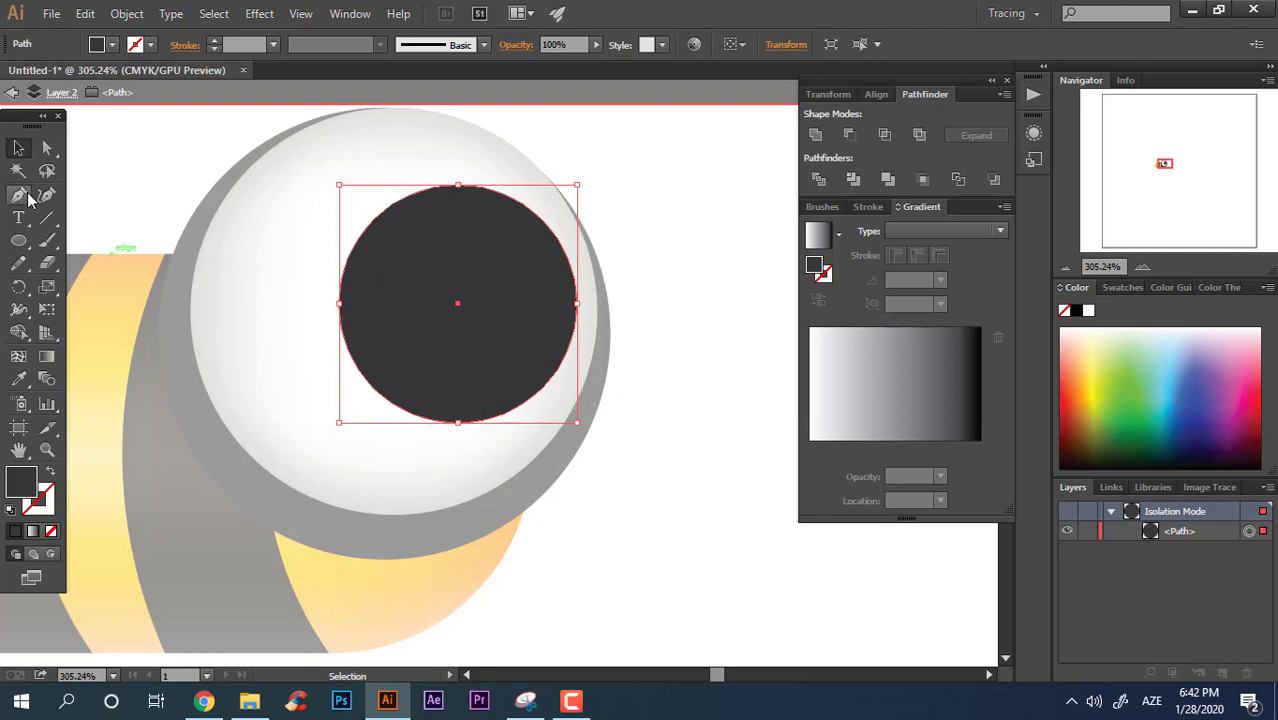
Fill the pupil with dark brown #42332F.
{"action": "double_click", "coordinate": [20, 481]}
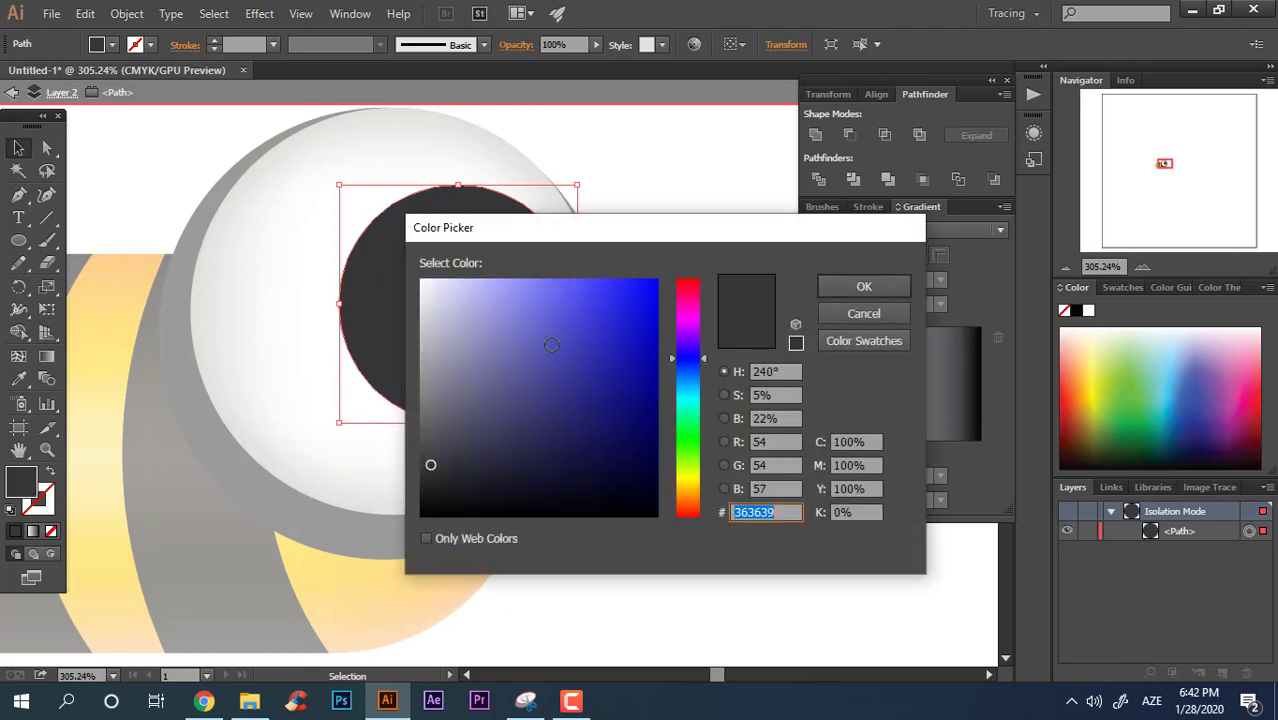
{"action": "left_click", "coordinate": [543, 324]}
{"action": "left_click", "coordinate": [695, 373]}
{"action": "left_click", "coordinate": [521, 405]}
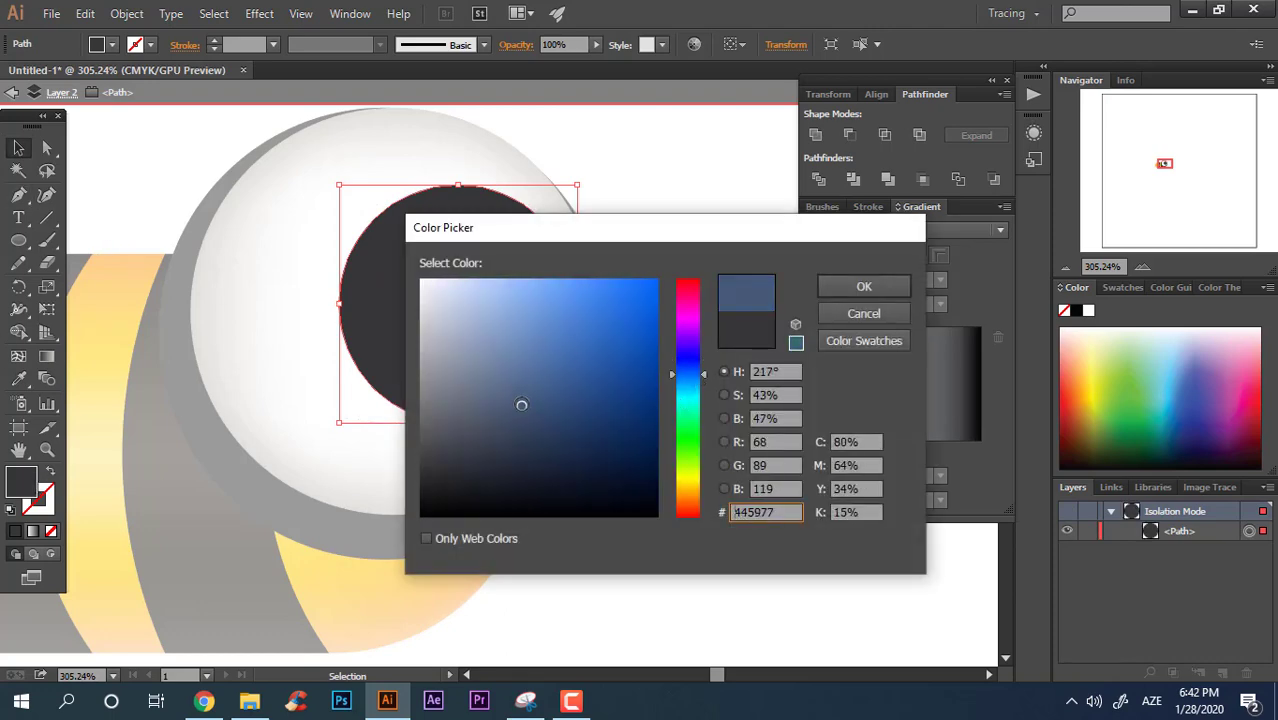
{"action": "left_click_drag", "start_coordinate": [688, 480], "coordinate": [702, 513]}
{"action": "left_click", "coordinate": [520, 436]}
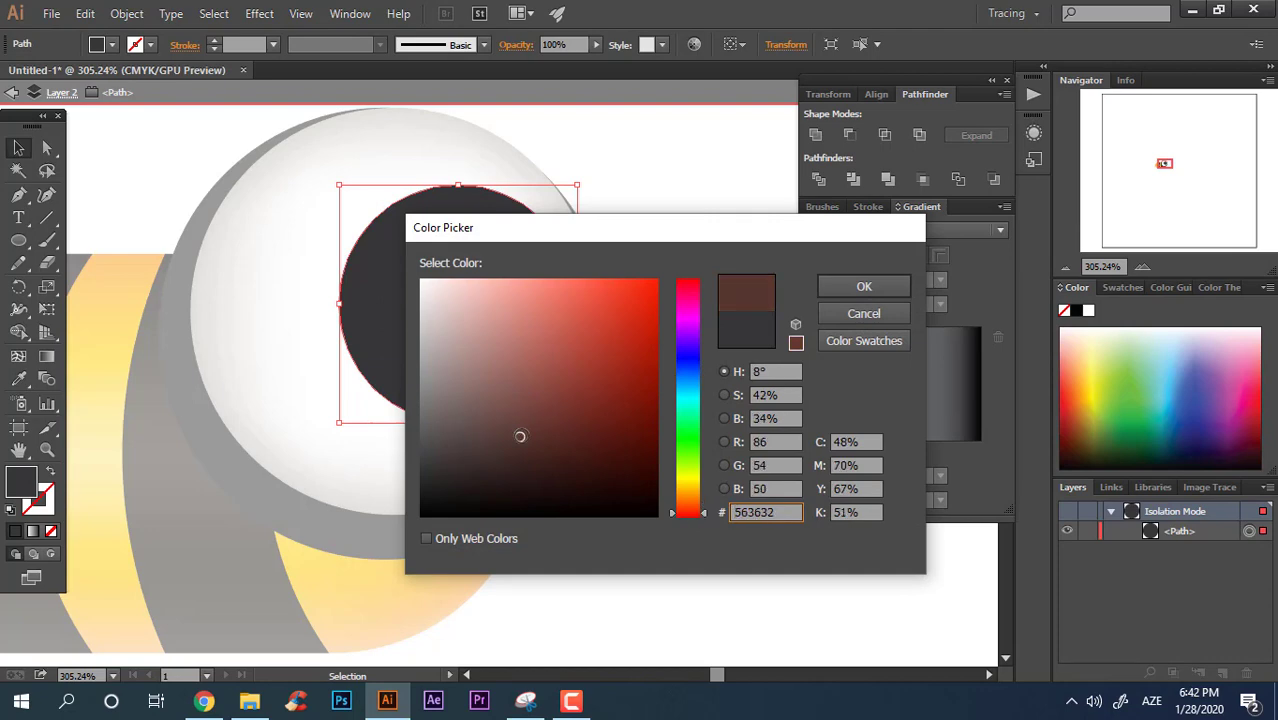
{"action": "left_click_drag", "start_coordinate": [697, 510], "coordinate": [693, 518]}
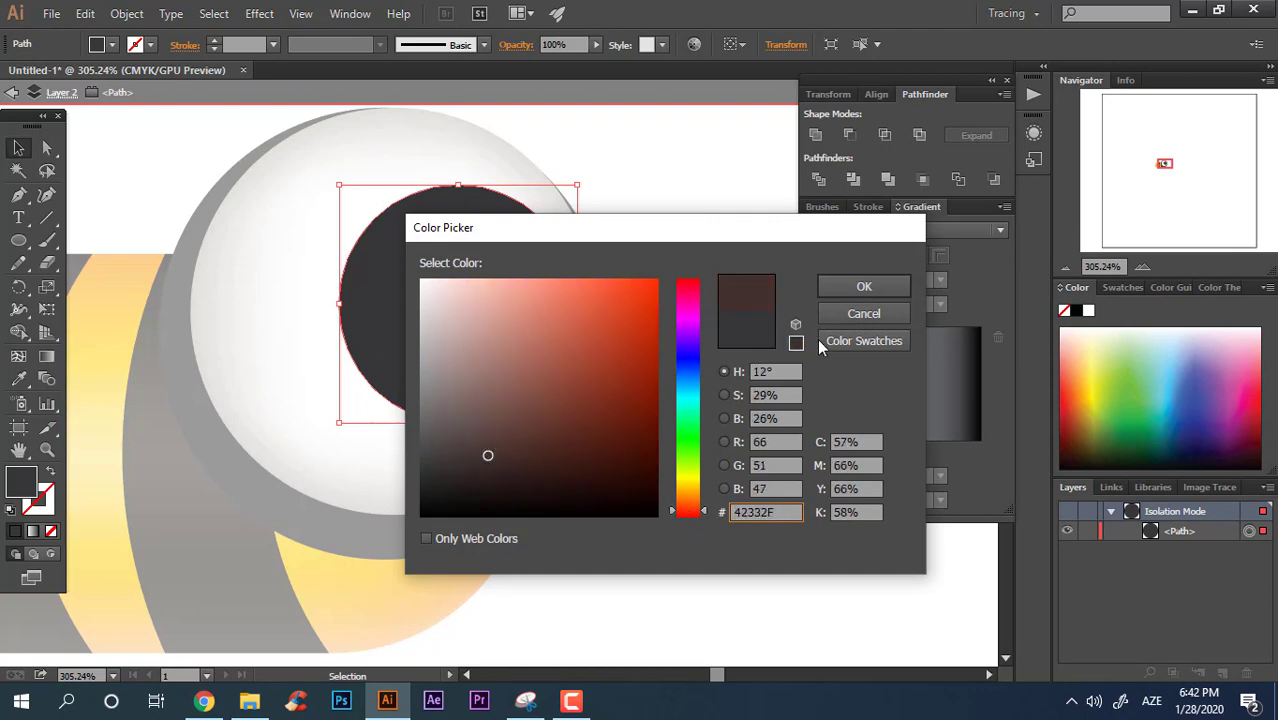
{"action": "left_click", "coordinate": [845, 287]}
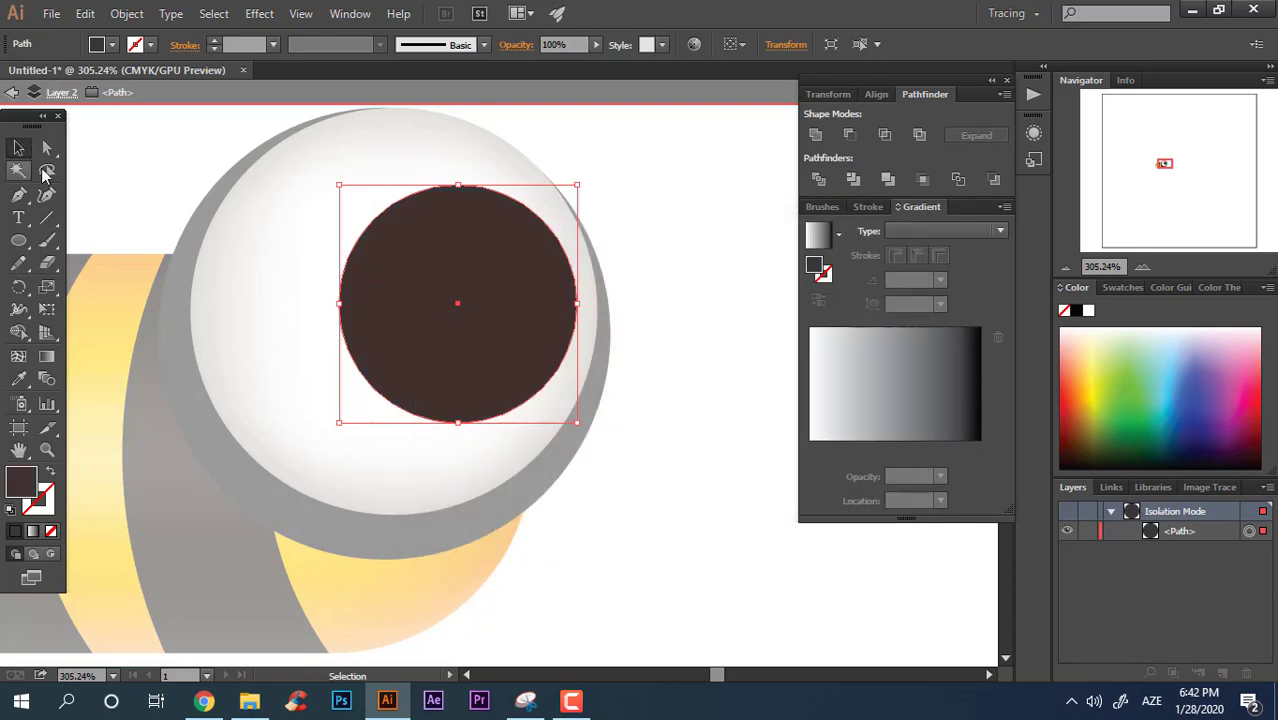
Make the pupil a gradient mesh with its inner points darkened to #1E1A19.
{"action": "left_click", "coordinate": [125, 14]}
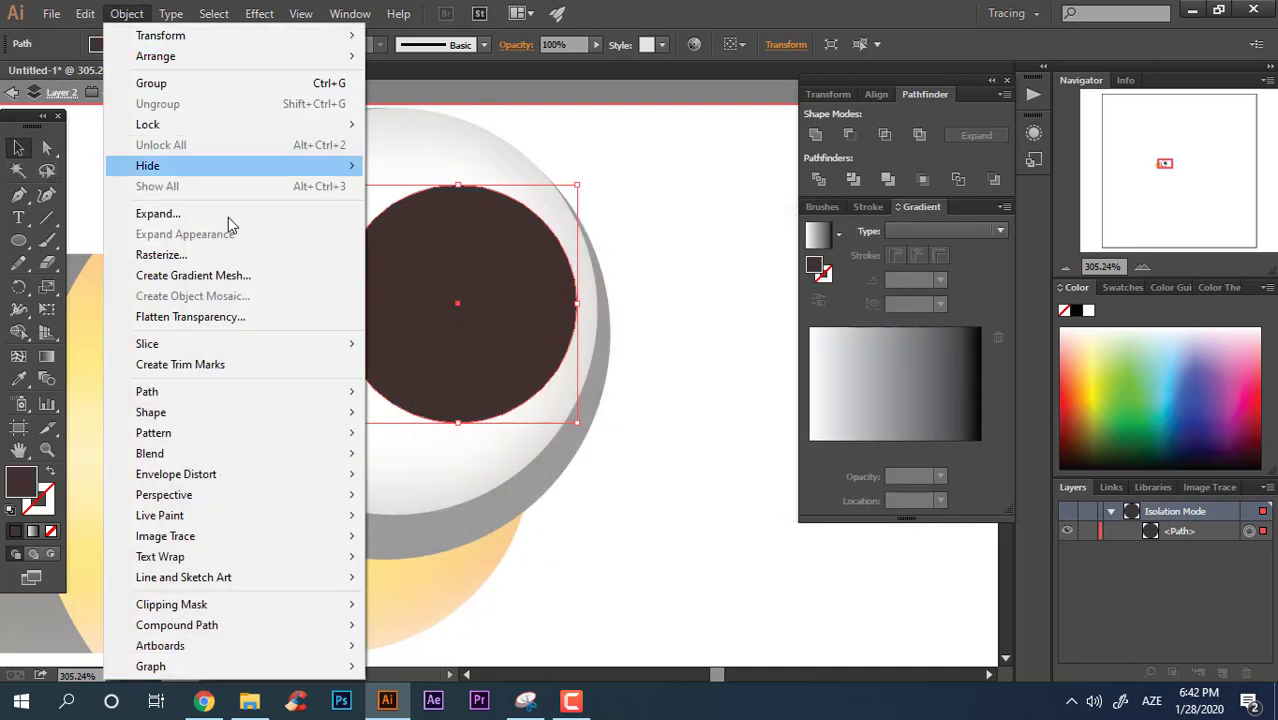
{"action": "left_click", "coordinate": [240, 277]}
{"action": "key", "text": "Return"}
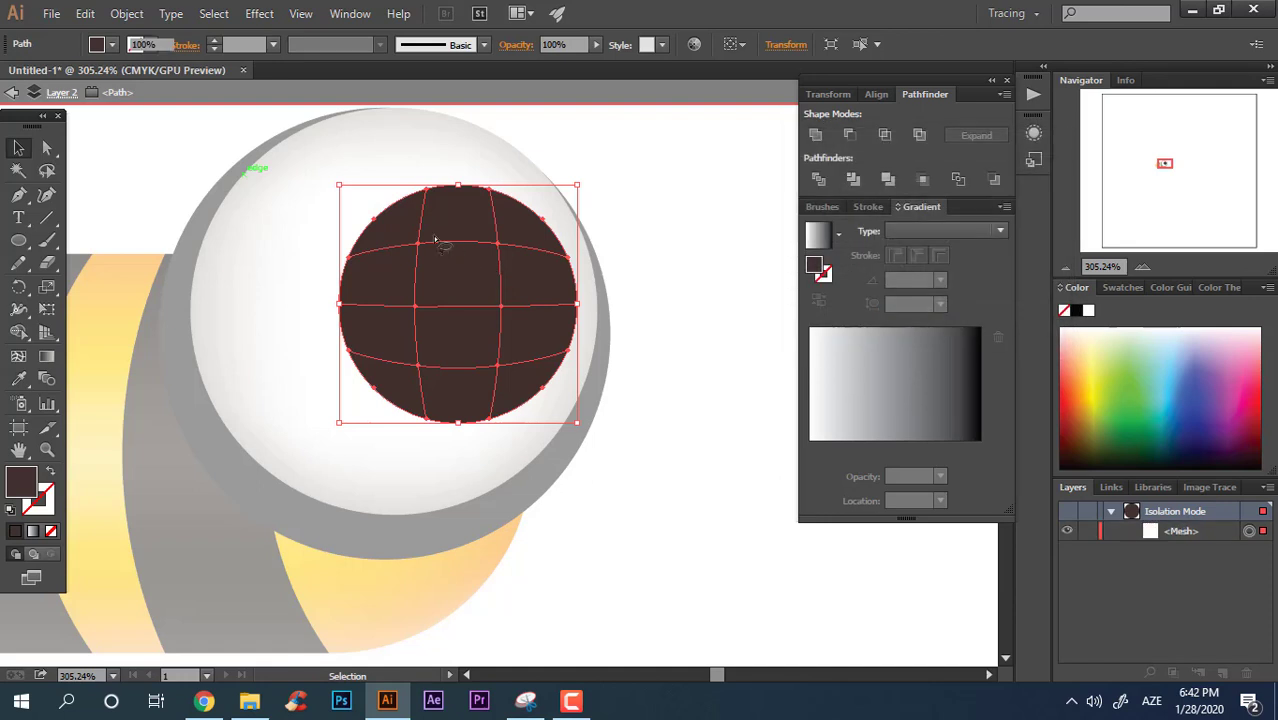
{"action": "key", "text": "q"}
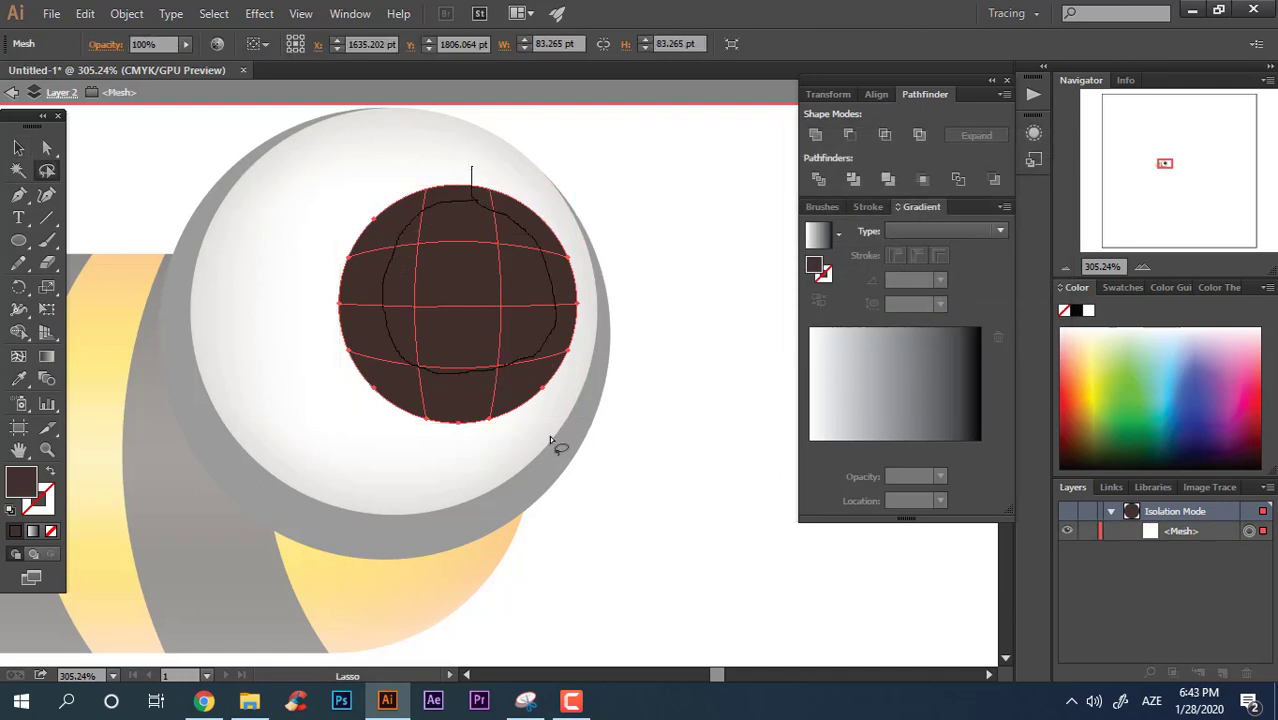
{"action": "left_click_drag", "start_coordinate": [551, 441], "coordinate": [490, 110]}
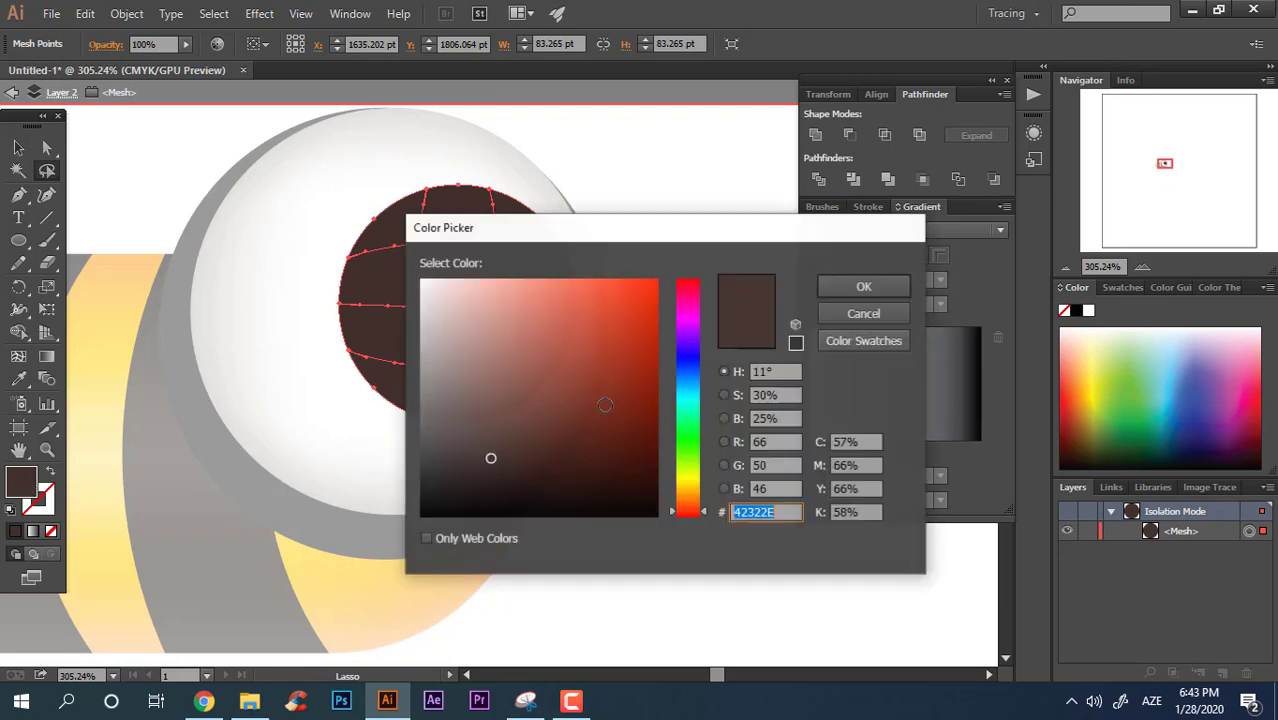
{"action": "left_click_drag", "start_coordinate": [465, 468], "coordinate": [457, 488]}
{"action": "left_click", "coordinate": [846, 288]}
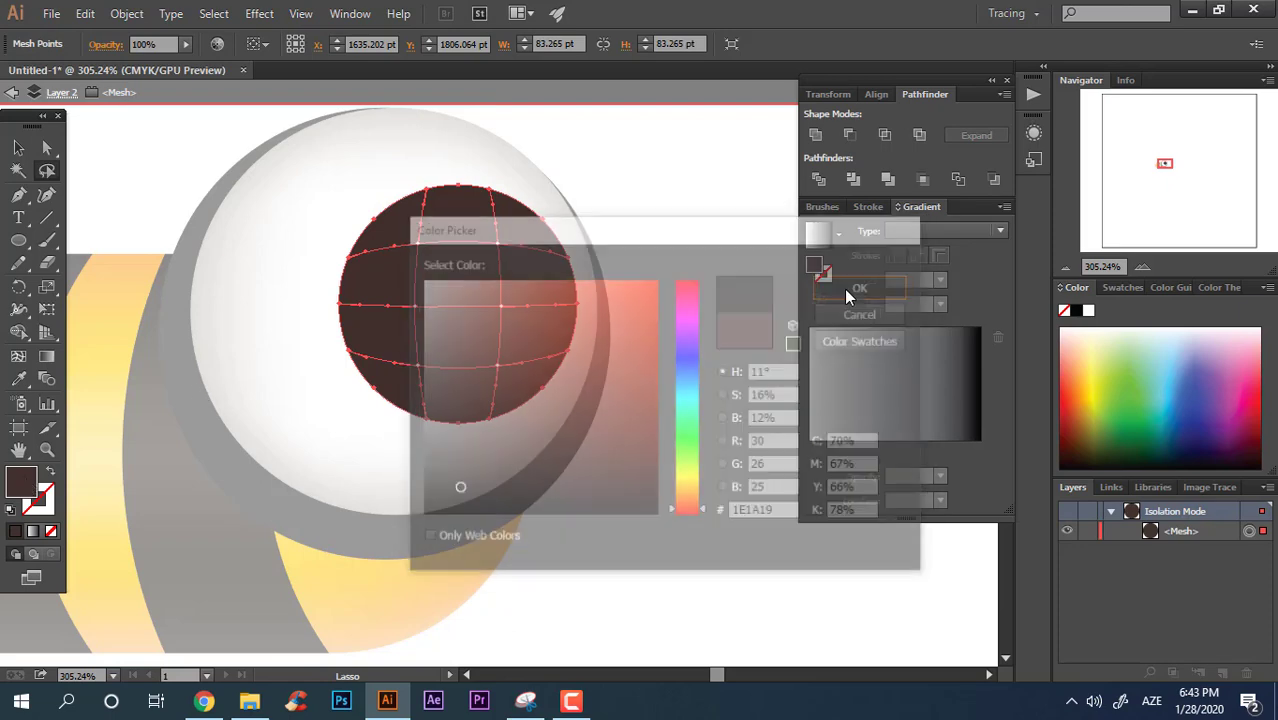
{"action": "left_click", "coordinate": [20, 148]}
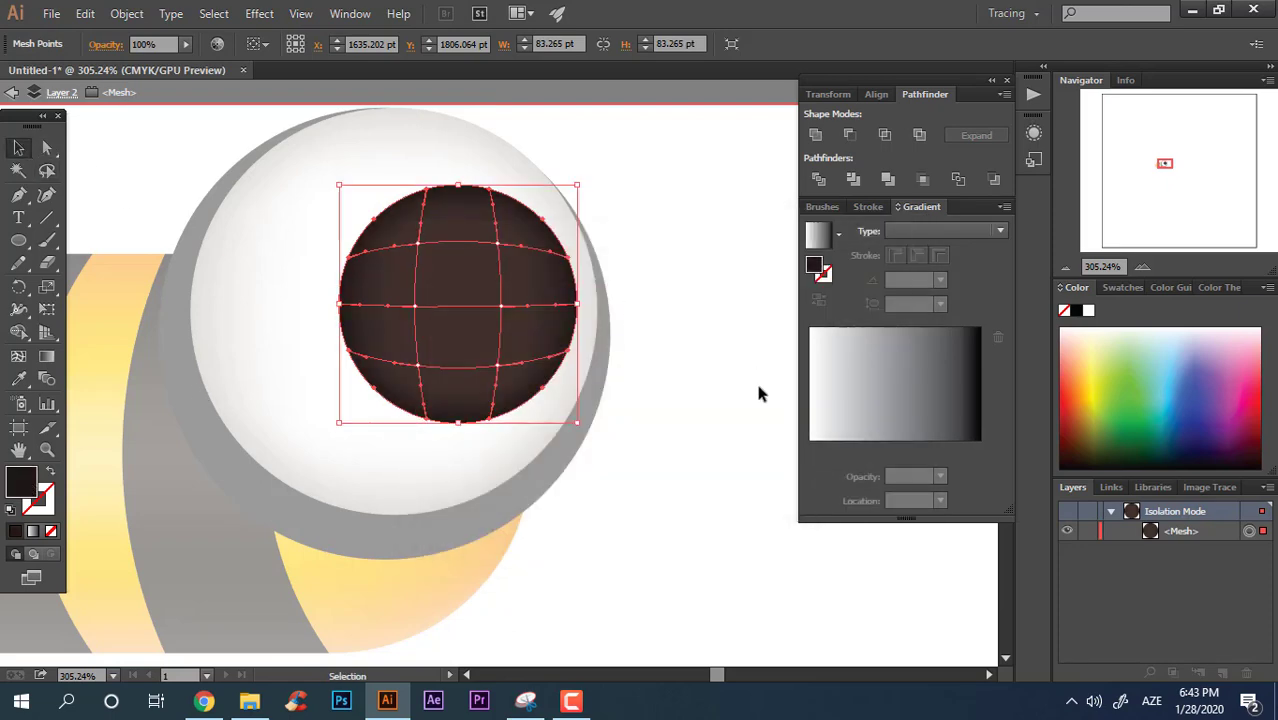
{"action": "double_click", "coordinate": [741, 402]}
{"action": "key", "text": "z"}
{"action": "left_click", "coordinate": [398, 346], "text": "alt"}
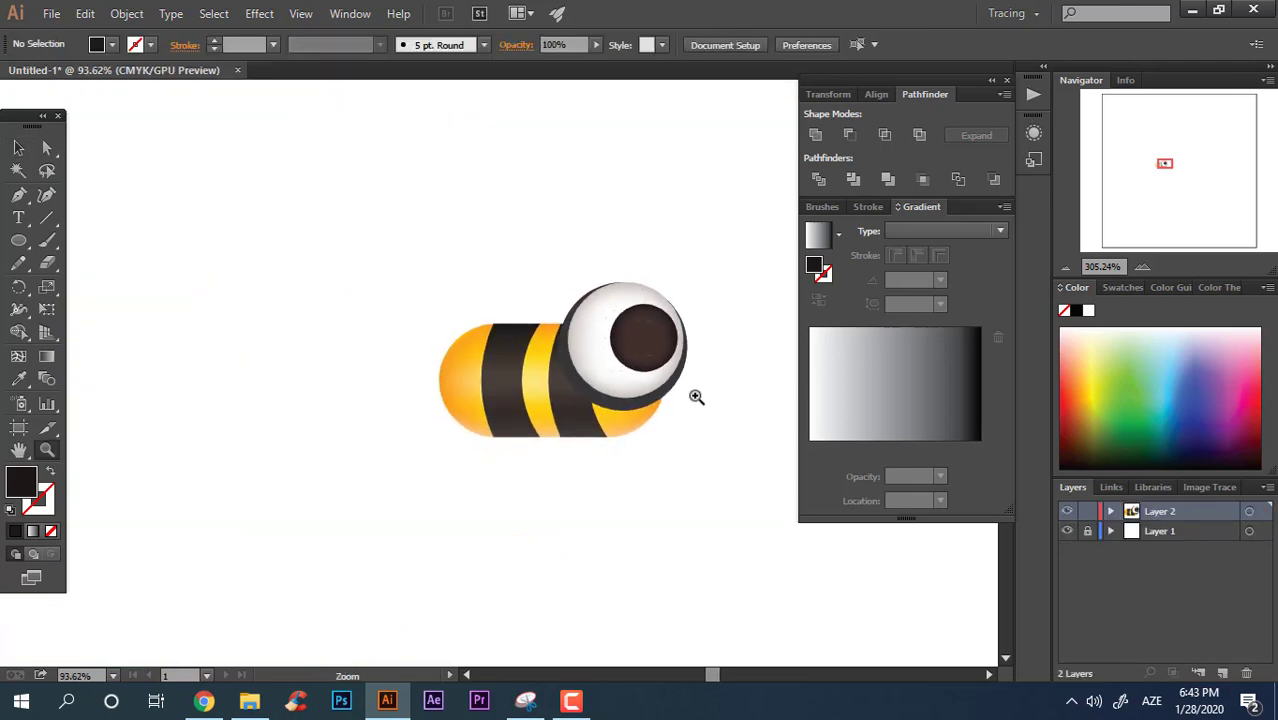
Add a white highlight circle on the pupil's upper right and copy it to the lower left.
{"action": "left_click", "coordinate": [696, 397]}
{"action": "key", "text": "l"}
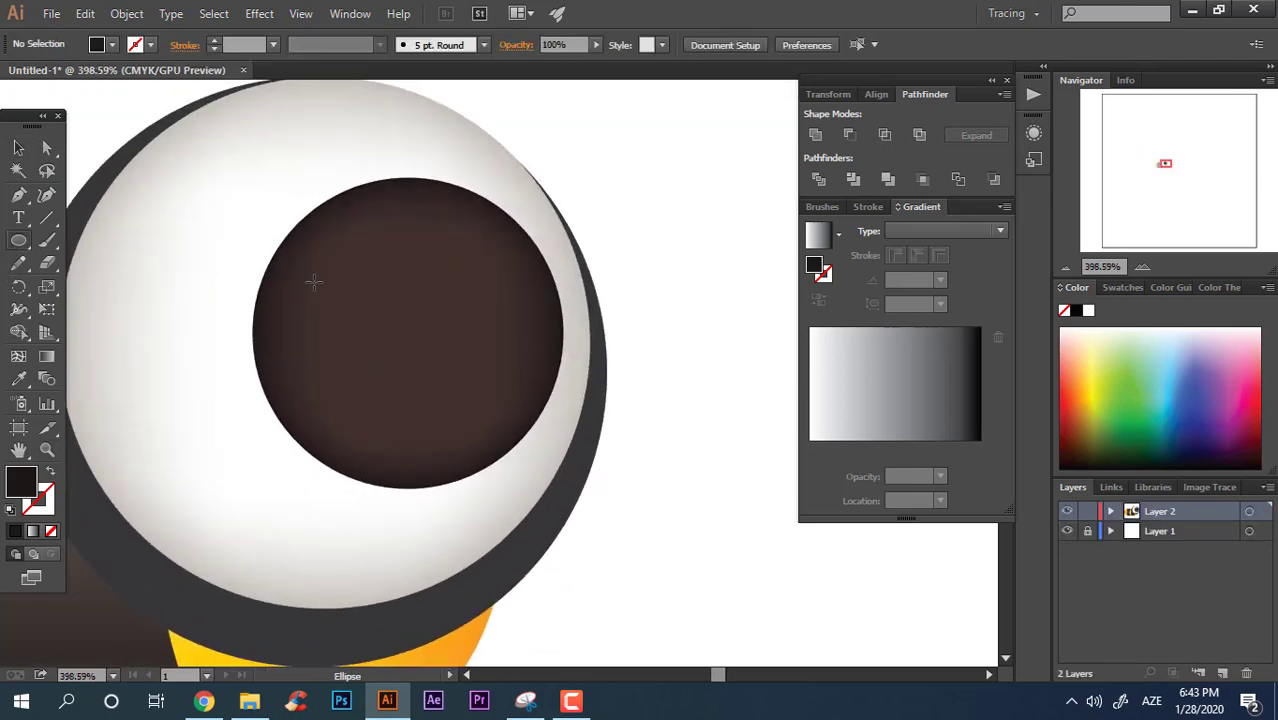
{"action": "left_click_drag", "start_coordinate": [407, 210], "coordinate": [516, 344]}
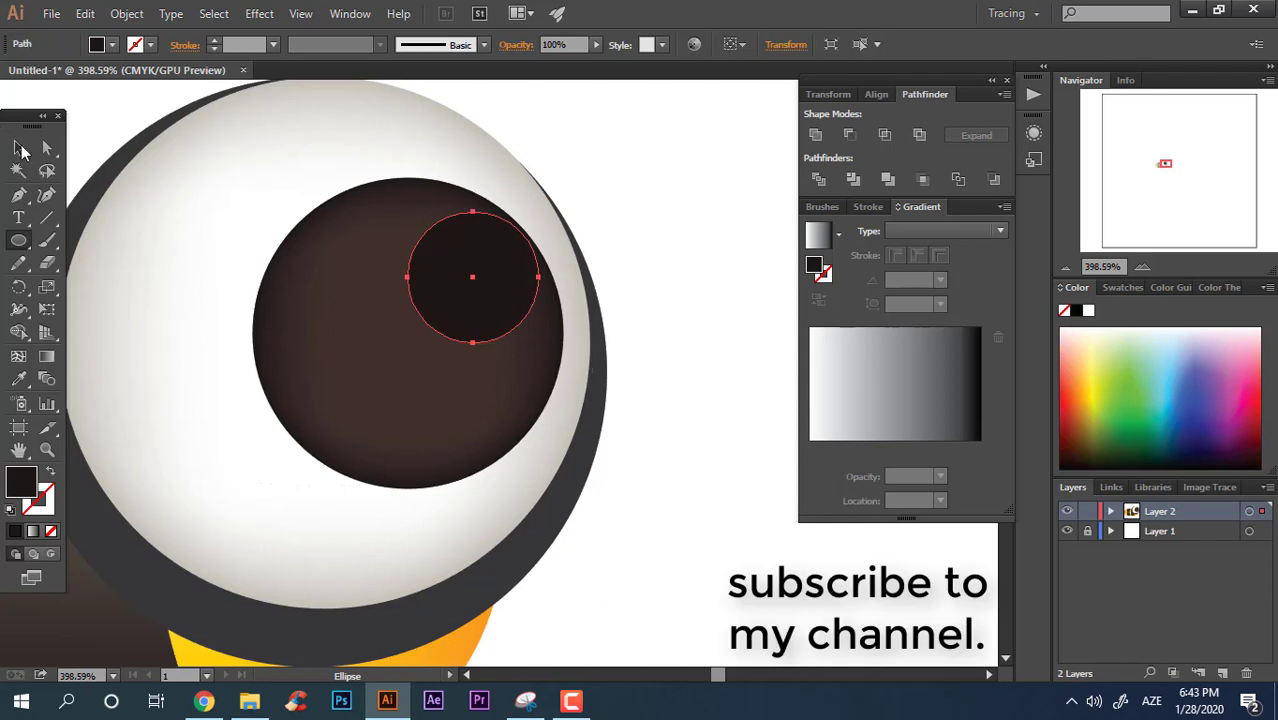
{"action": "left_click", "coordinate": [1088, 311]}
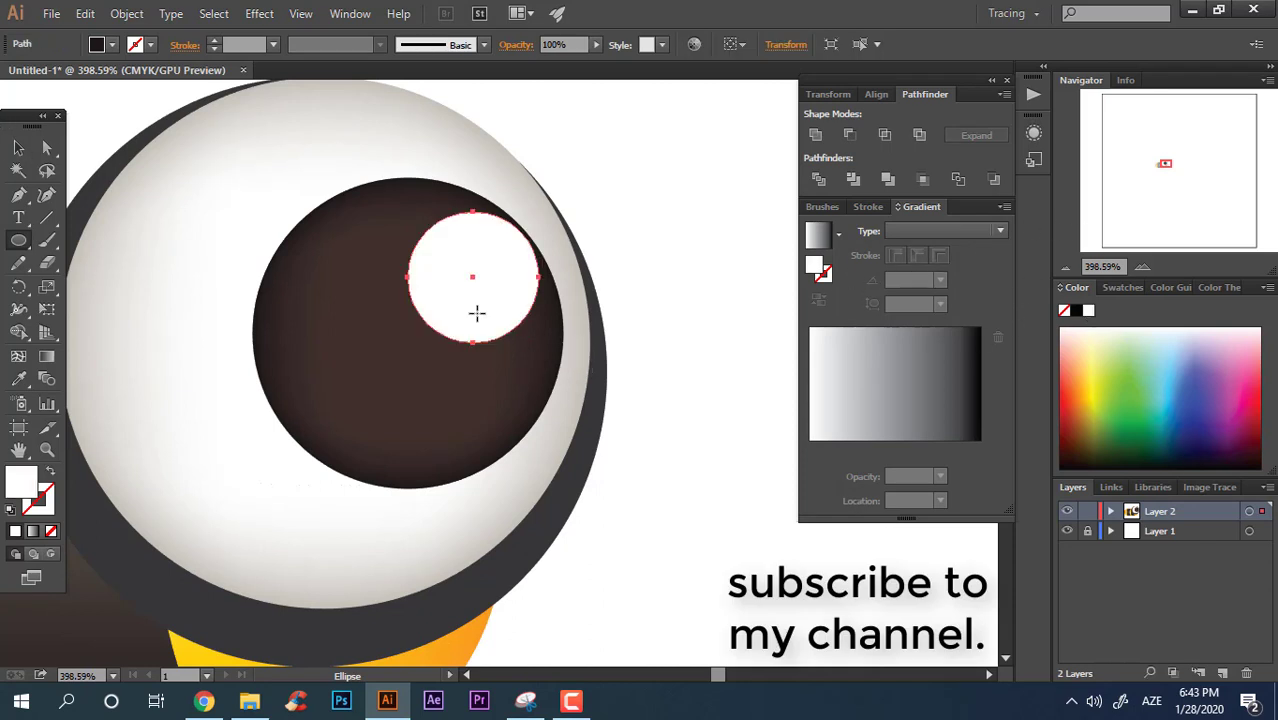
{"action": "left_click", "coordinate": [14, 155]}
{"action": "left_click_drag", "start_coordinate": [479, 308], "coordinate": [283, 420]}
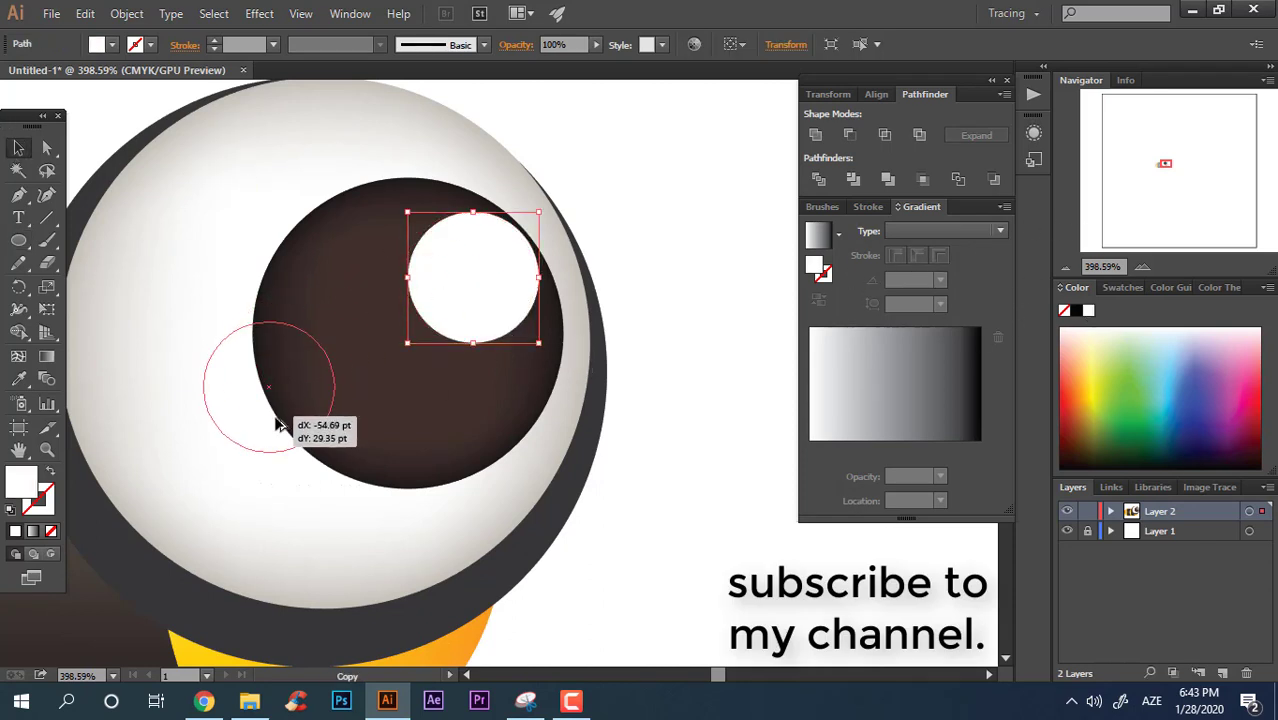
{"action": "left_click", "coordinate": [686, 494]}
Shrink the dark backing circle to a thin edge behind the eyeball.
{"action": "left_click", "coordinate": [607, 388], "text": "alt"}
{"action": "left_click_drag", "start_coordinate": [532, 407], "coordinate": [638, 381]}
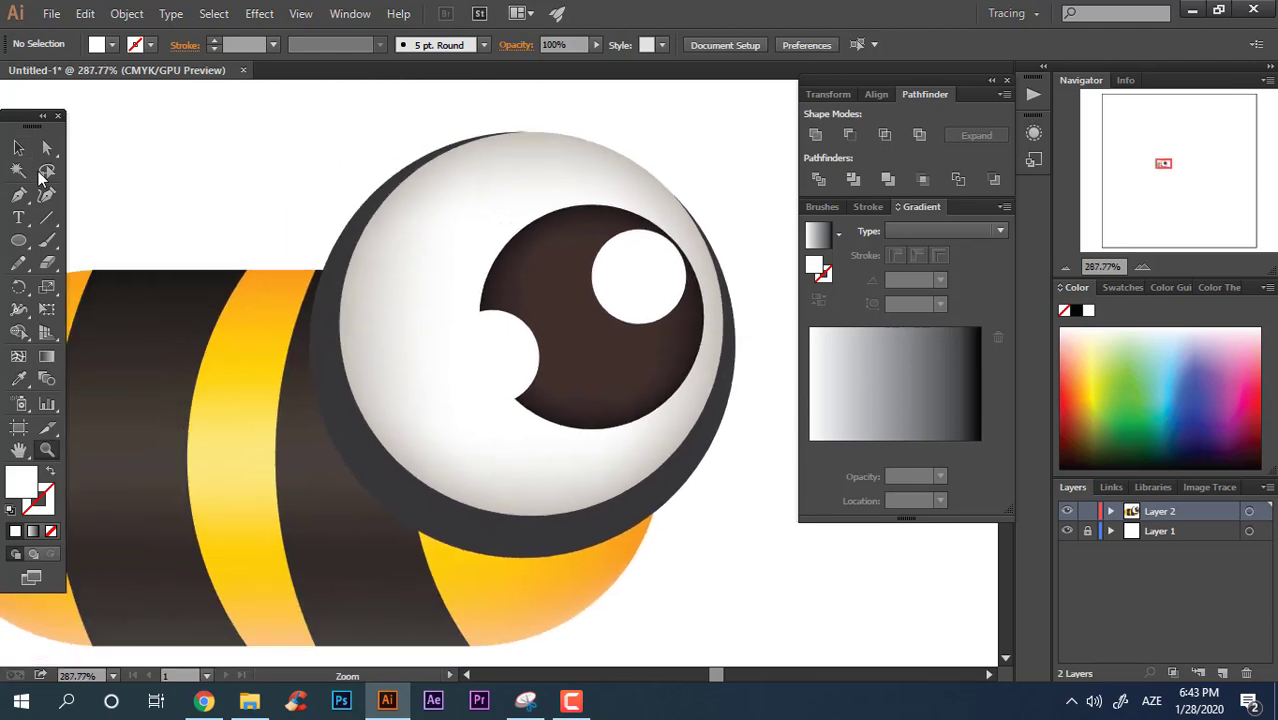
{"action": "left_click", "coordinate": [18, 148]}
{"action": "left_click", "coordinate": [595, 530]}
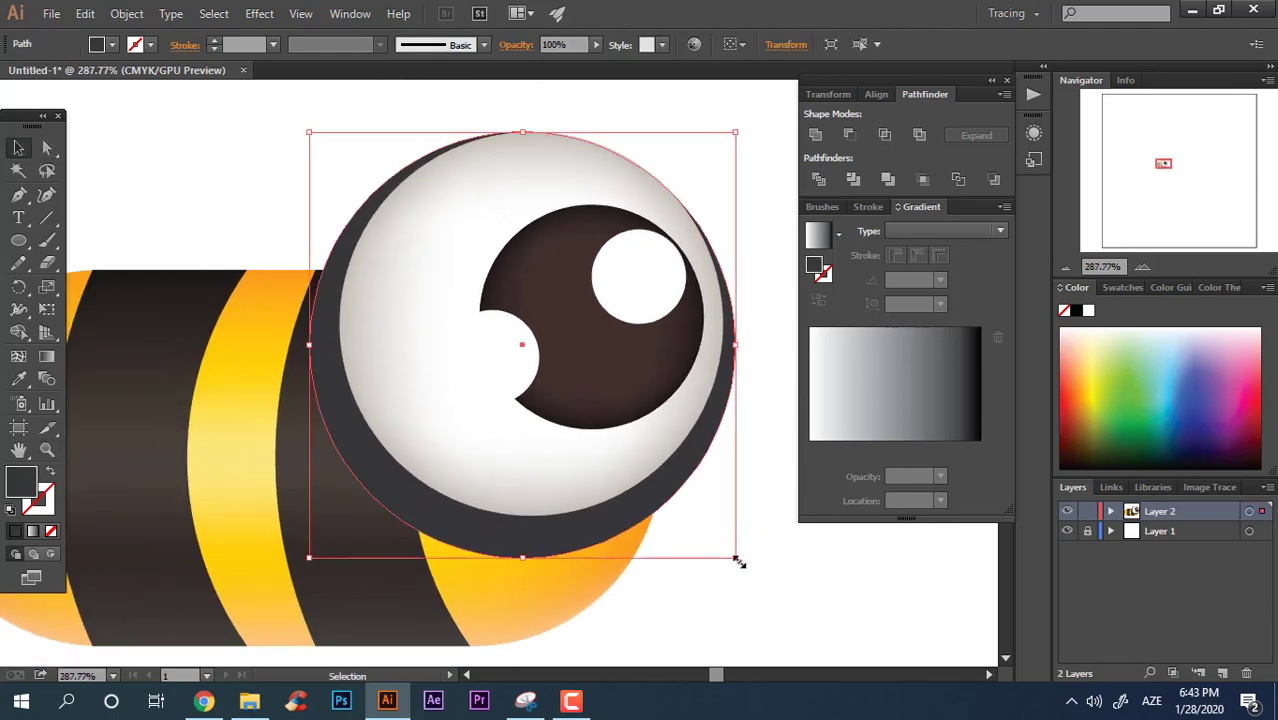
{"action": "left_click_drag", "start_coordinate": [737, 561], "coordinate": [710, 533]}
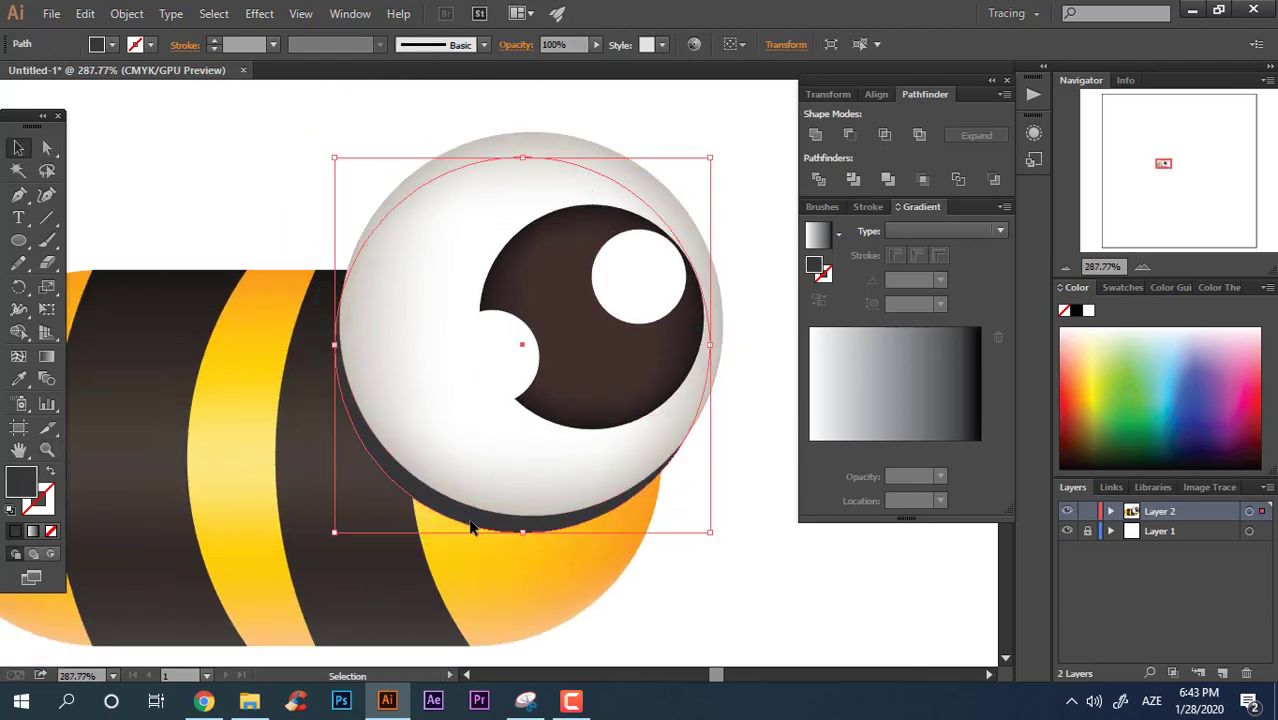
{"action": "left_click_drag", "start_coordinate": [473, 530], "coordinate": [456, 522]}
{"action": "key", "text": "ctrl+shift+a"}
{"action": "key", "text": "z"}
{"action": "left_click", "coordinate": [535, 338], "text": "alt"}
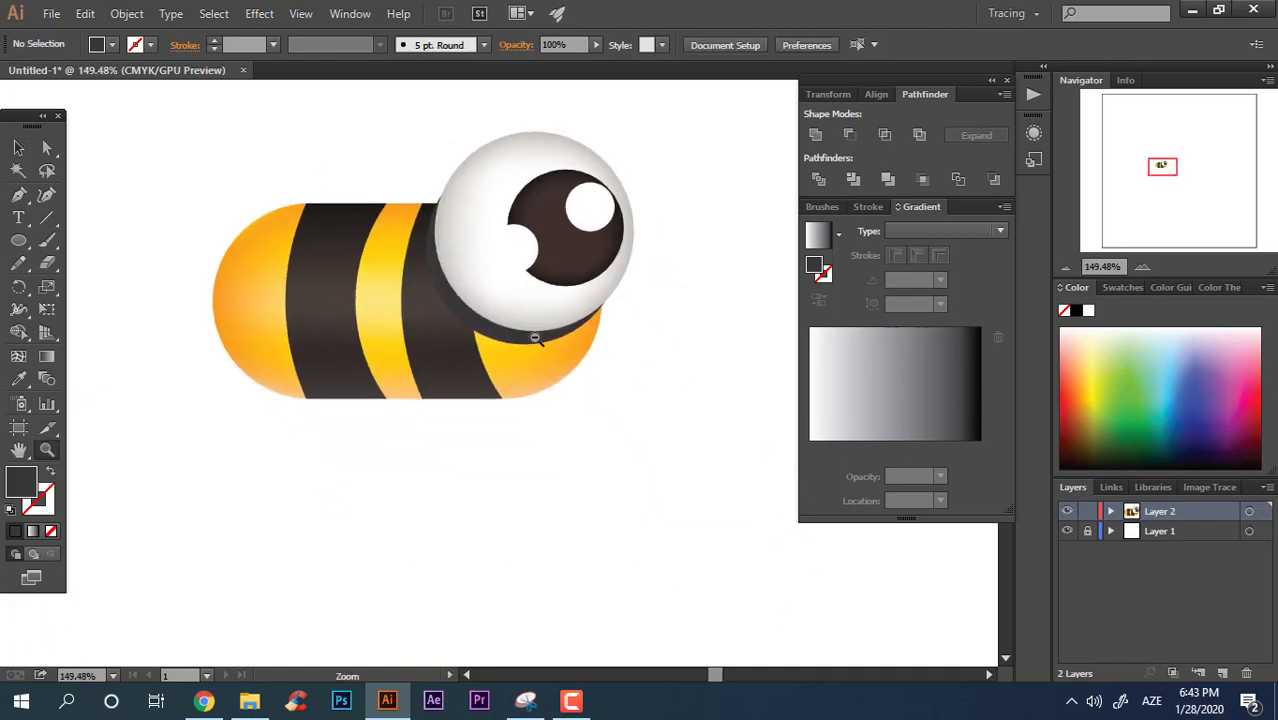
{"action": "left_click_drag", "start_coordinate": [535, 338], "coordinate": [535, 341]}
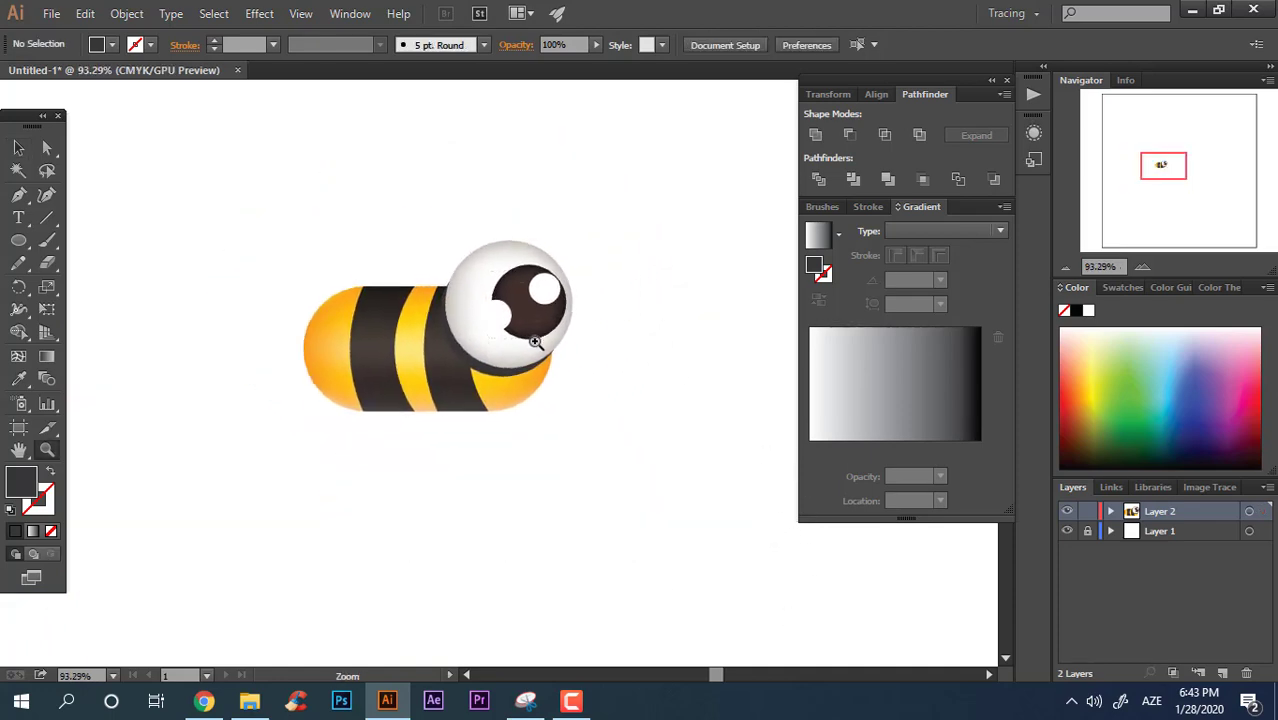
{"action": "left_click", "coordinate": [535, 341]}
{"action": "left_click_drag", "start_coordinate": [18, 240], "coordinate": [121, 258]}
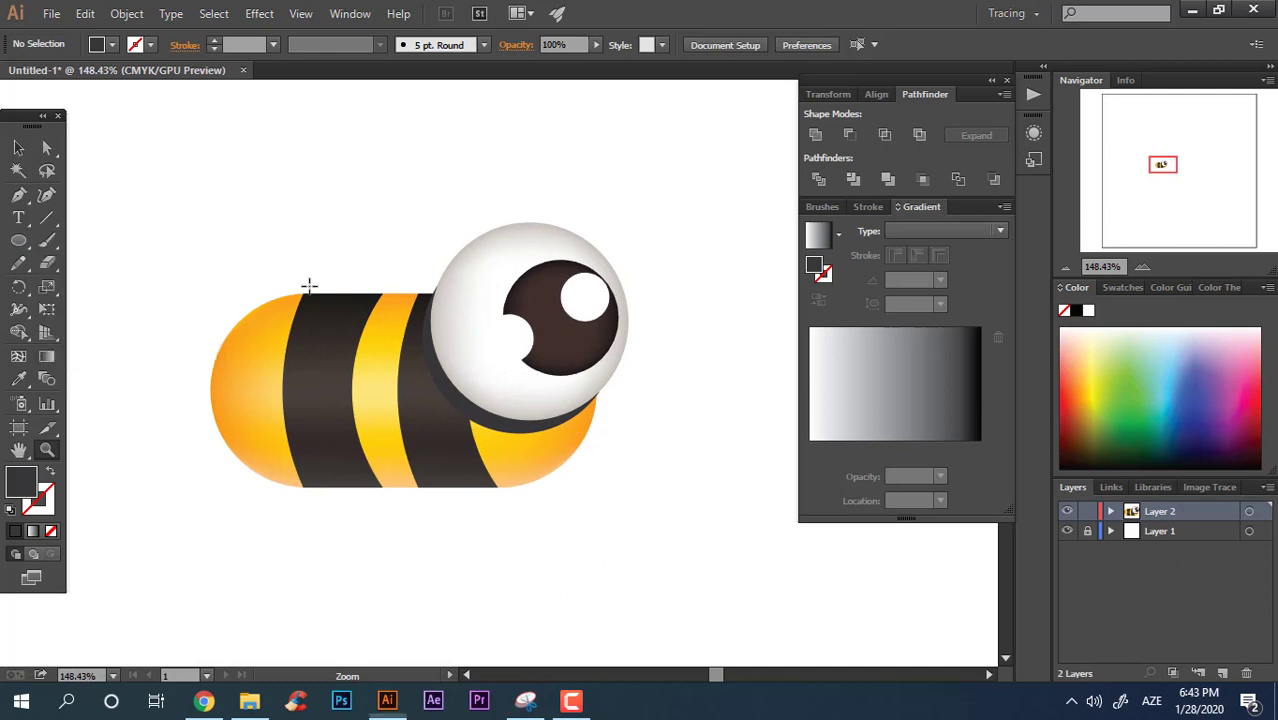
Draw a rectangle above the body and fill it light blue #A4D7EA.
{"action": "left_click_drag", "start_coordinate": [362, 316], "coordinate": [229, 133]}
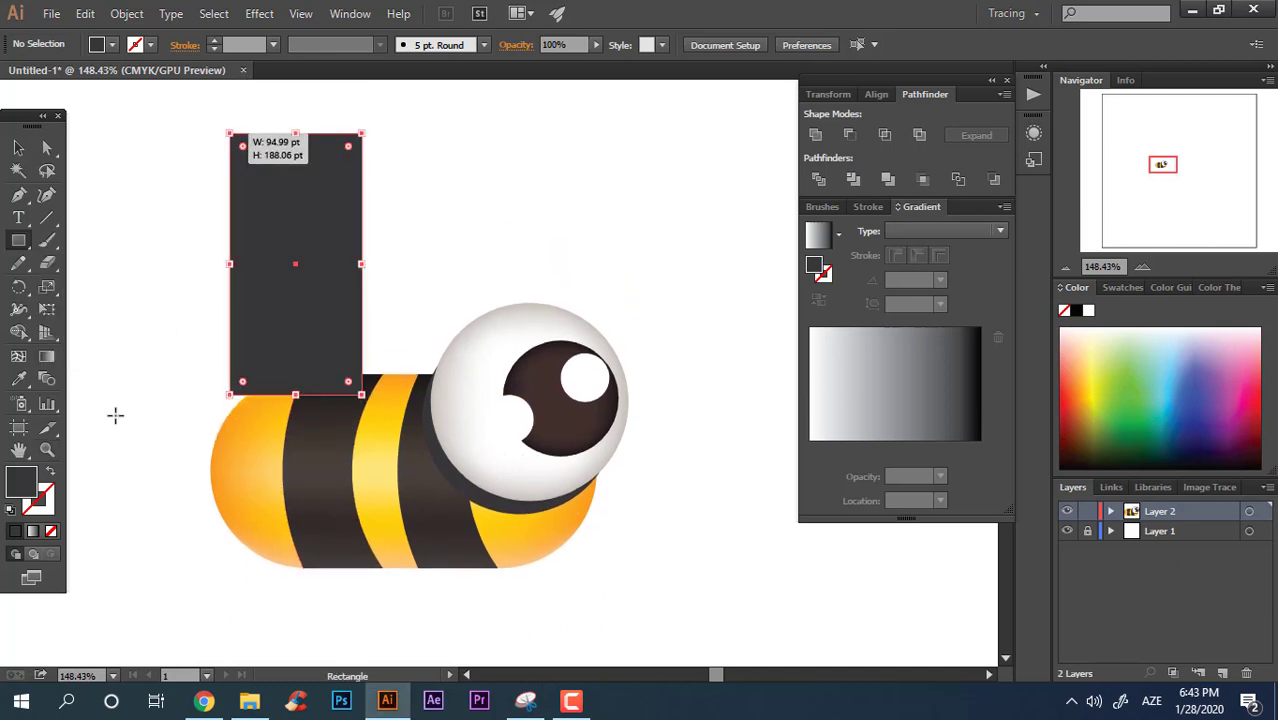
{"action": "double_click", "coordinate": [815, 265]}
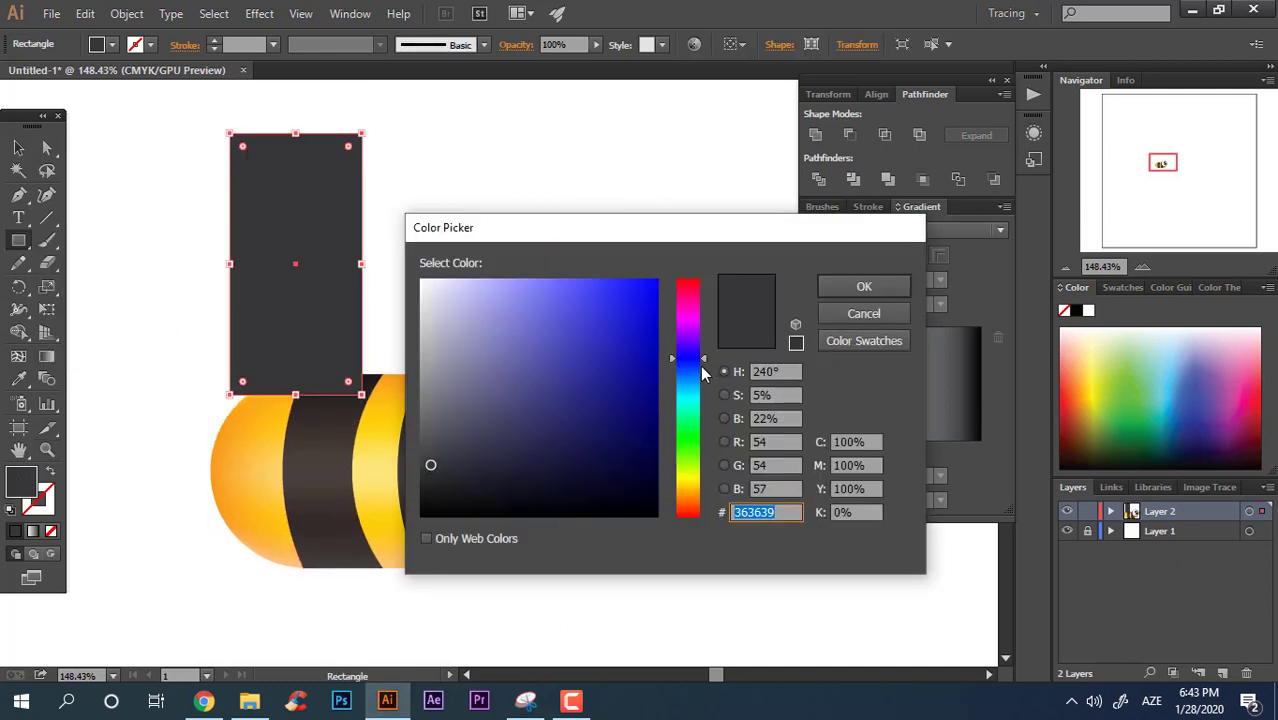
{"action": "left_click_drag", "start_coordinate": [701, 367], "coordinate": [690, 386]}
{"action": "left_click", "coordinate": [492, 296]}
{"action": "left_click", "coordinate": [860, 287]}
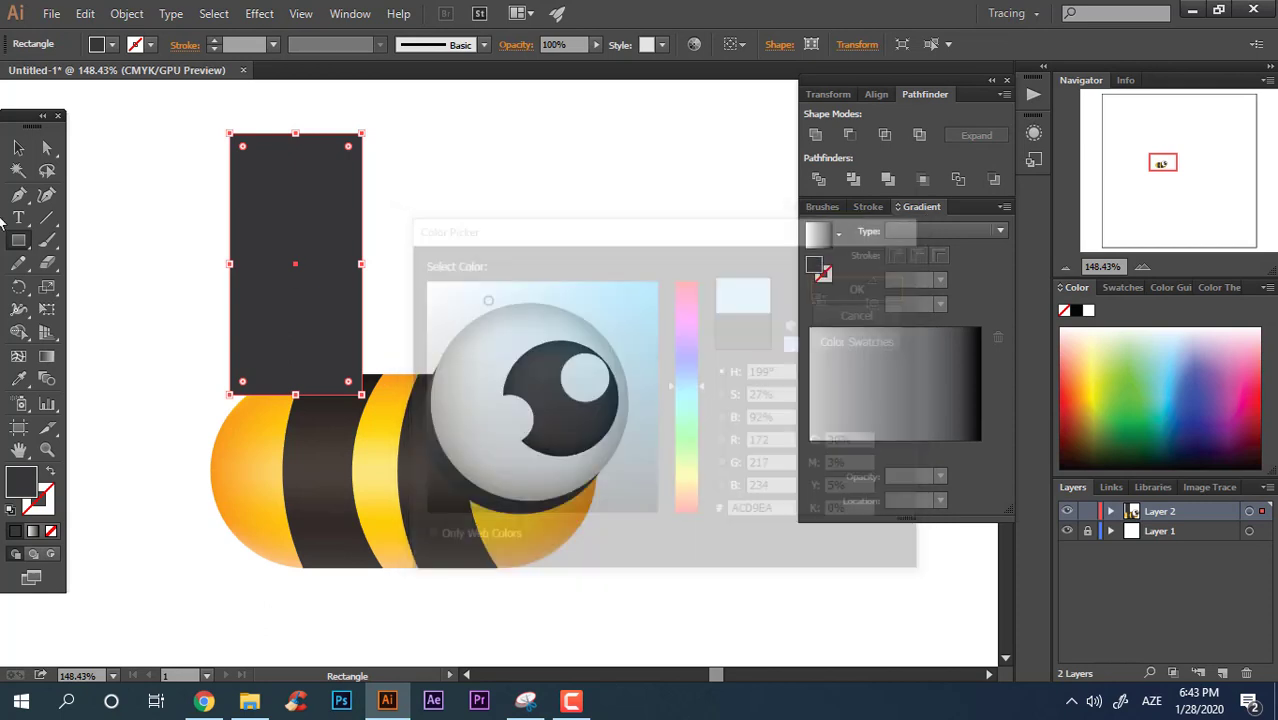
Fully round the rectangle's top corners and place the wing behind the bee body.
{"action": "left_click", "coordinate": [47, 147]}
{"action": "mouse_move", "coordinate": [107, 76]}
{"action": "left_mouse_down"}
{"action": "mouse_move", "coordinate": [229, 194]}
{"action": "mouse_move", "coordinate": [194, 348]}
{"action": "left_mouse_up"}
{"action": "left_click", "coordinate": [143, 205]}
{"action": "left_click", "coordinate": [18, 147]}
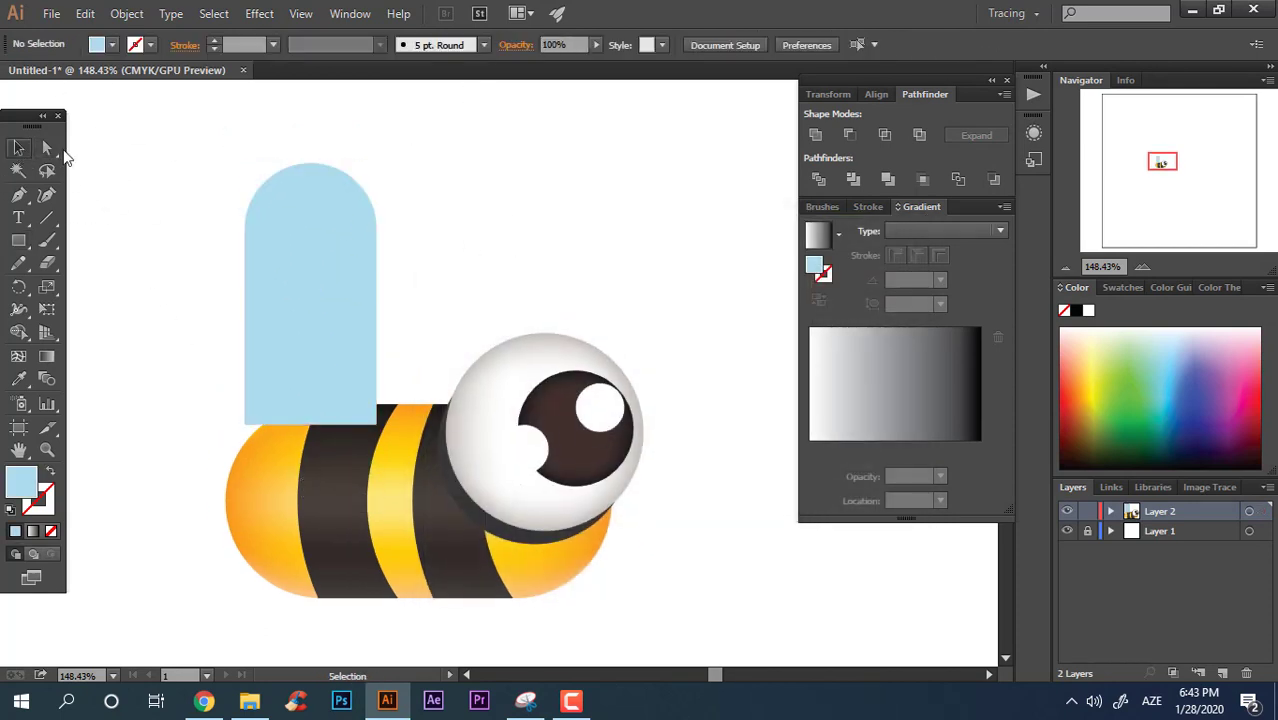
{"action": "left_click_drag", "start_coordinate": [284, 261], "coordinate": [350, 275]}
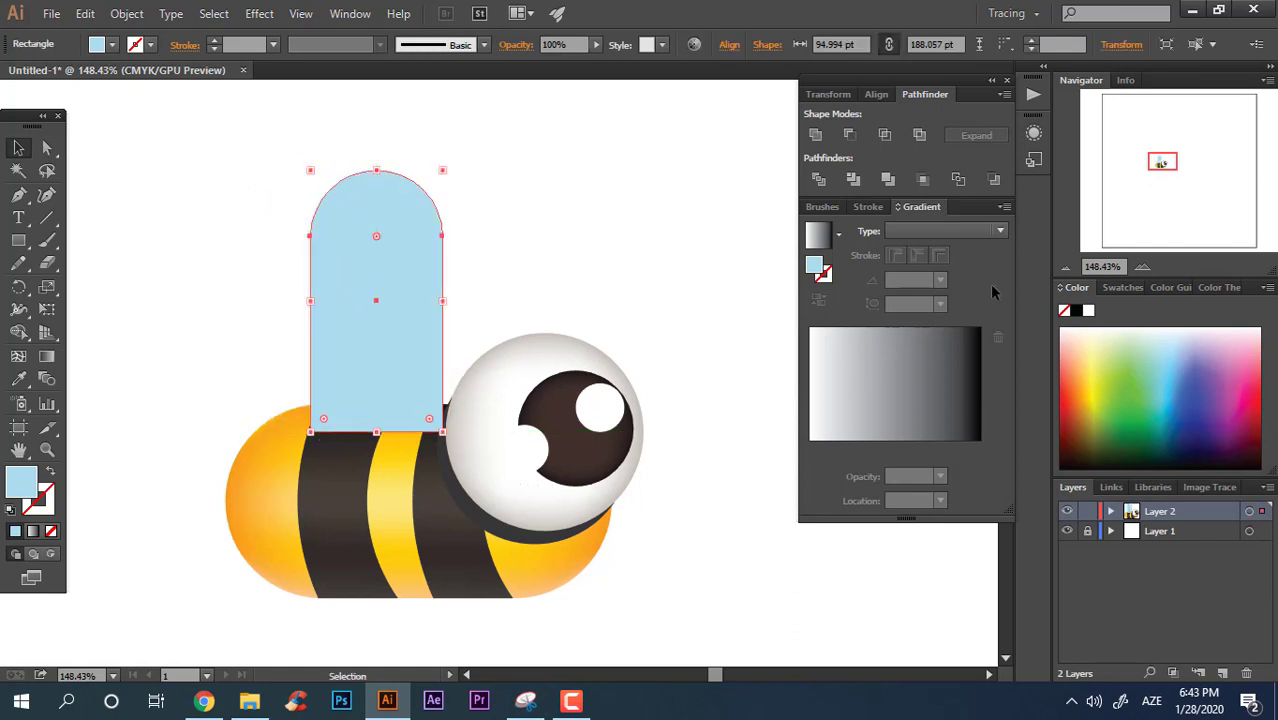
{"action": "key", "text": "ctrl+shift+bracketleft"}
Tilt the wing left, then duplicate it to the right and tilt the copy right.
{"action": "left_click", "coordinate": [507, 277]}
{"action": "left_click", "coordinate": [428, 271]}
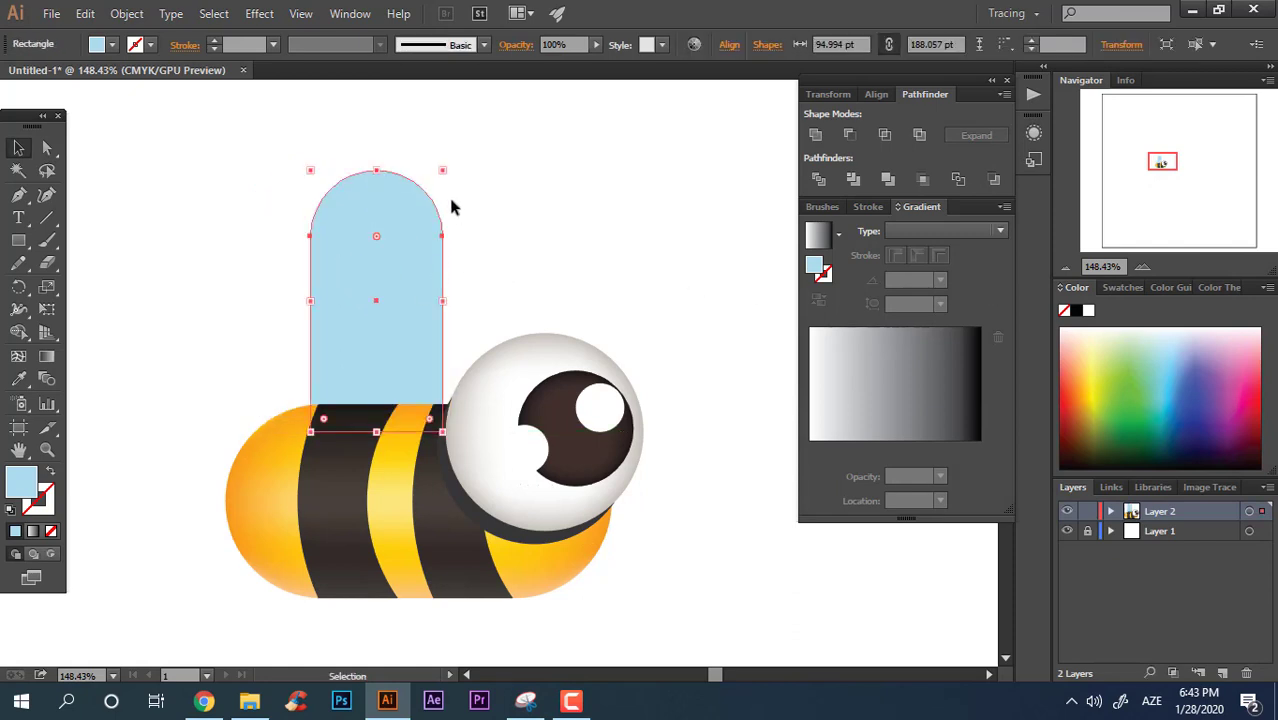
{"action": "left_click_drag", "start_coordinate": [452, 170], "coordinate": [484, 218]}
{"action": "left_click", "coordinate": [484, 218]}
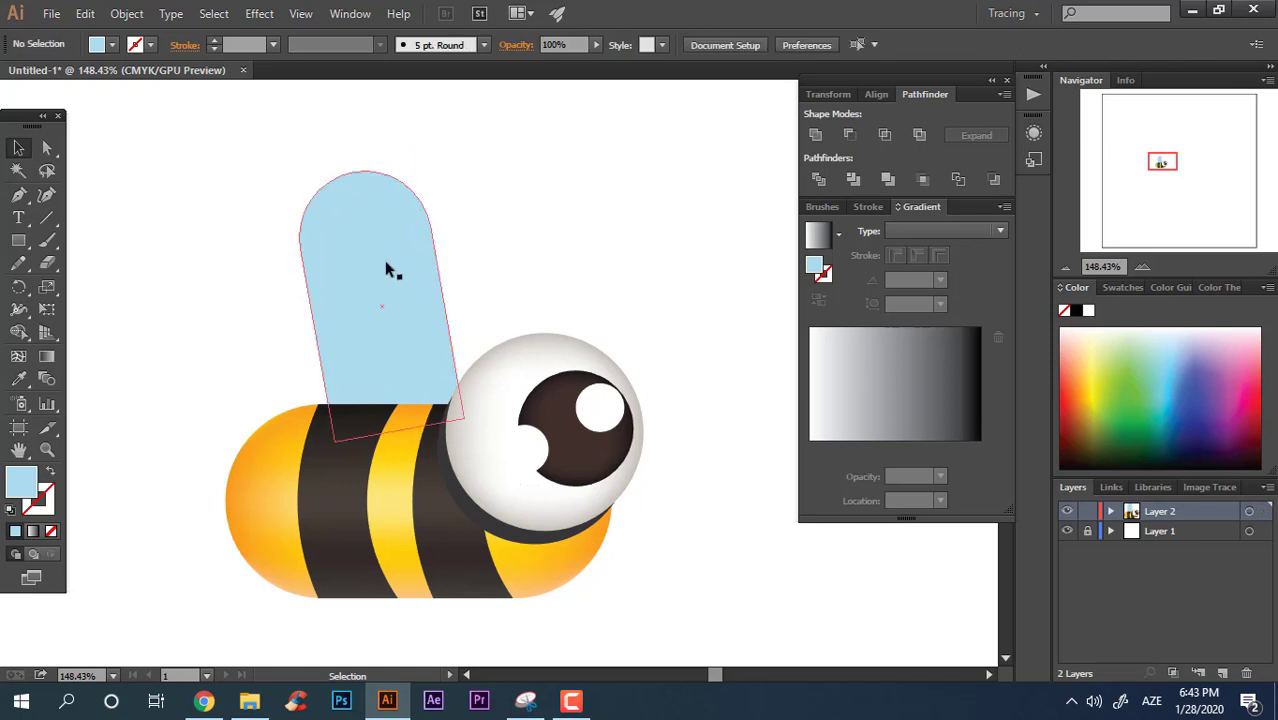
{"action": "left_click_drag", "start_coordinate": [388, 265], "coordinate": [510, 227]}
{"action": "left_click_drag", "start_coordinate": [485, 160], "coordinate": [565, 208]}
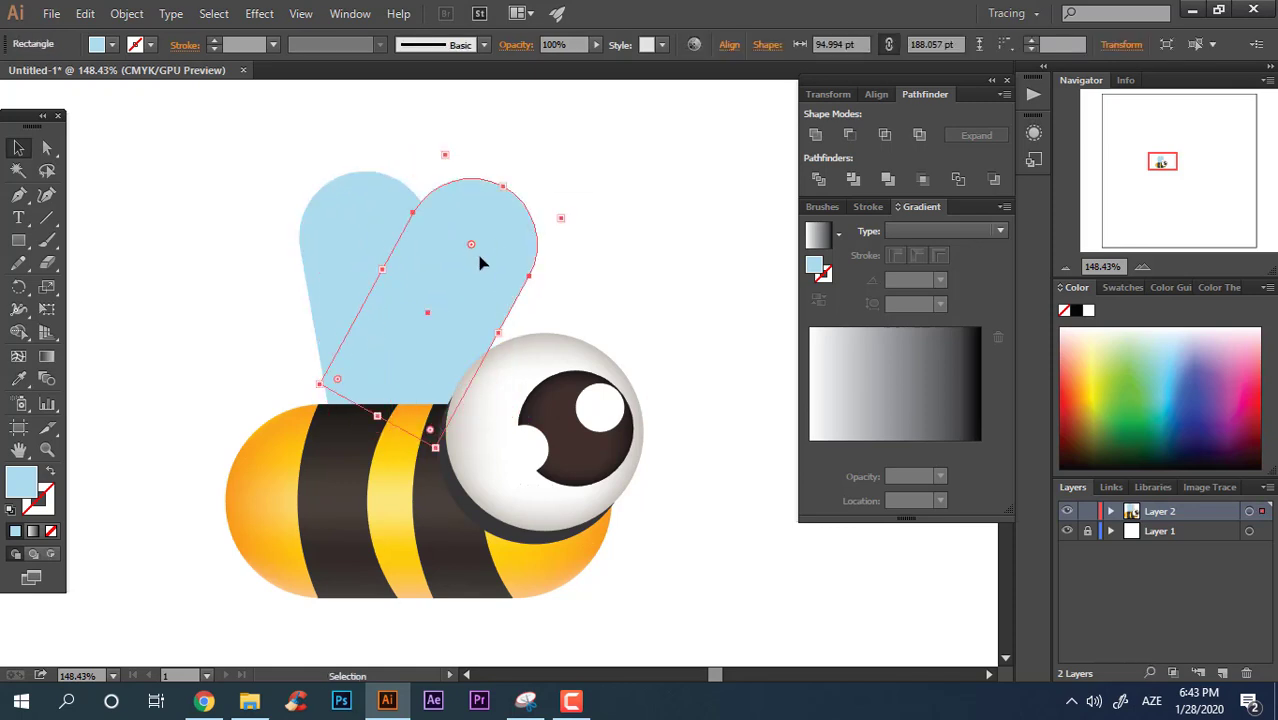
{"action": "left_click_drag", "start_coordinate": [479, 257], "coordinate": [512, 285]}
Nudge the left wing slightly down and check the whole bee.
{"action": "left_click", "coordinate": [660, 277]}
{"action": "key", "text": "z"}
{"action": "left_click_drag", "start_coordinate": [633, 277], "coordinate": [599, 245]}
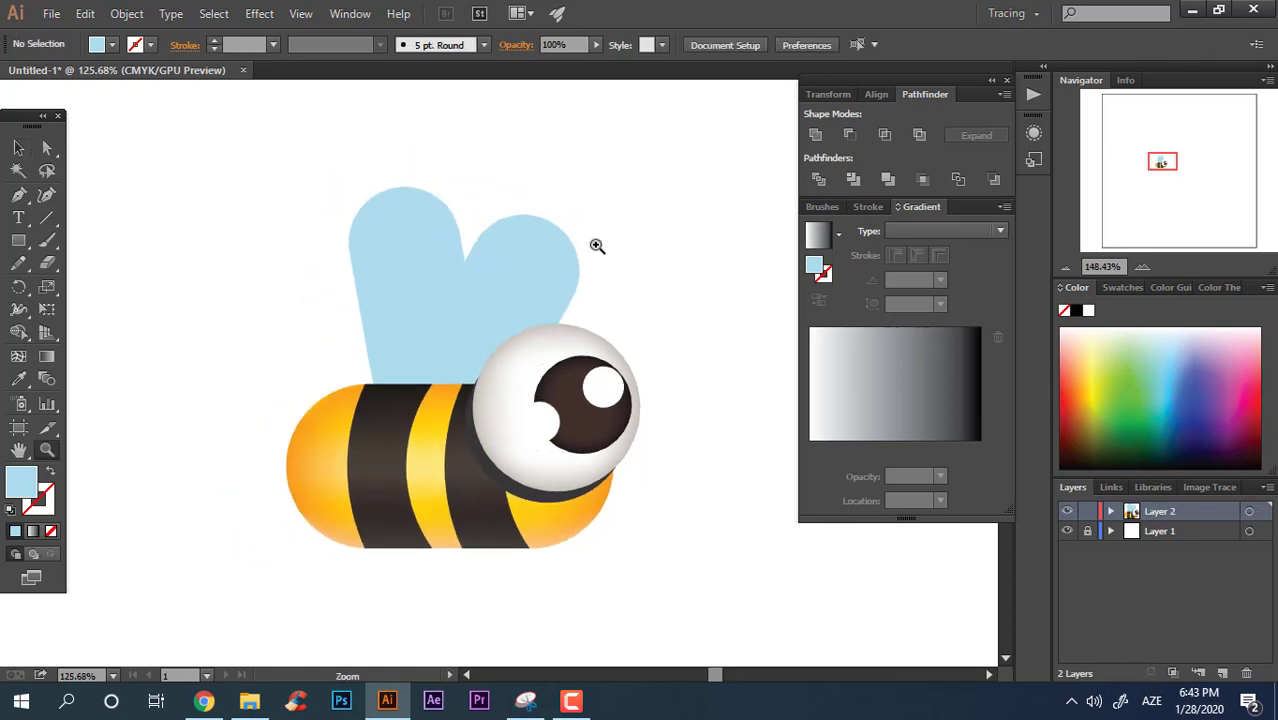
{"action": "left_click_drag", "start_coordinate": [651, 292], "coordinate": [700, 300]}
{"action": "left_click_drag", "start_coordinate": [330, 200], "coordinate": [334, 205]}
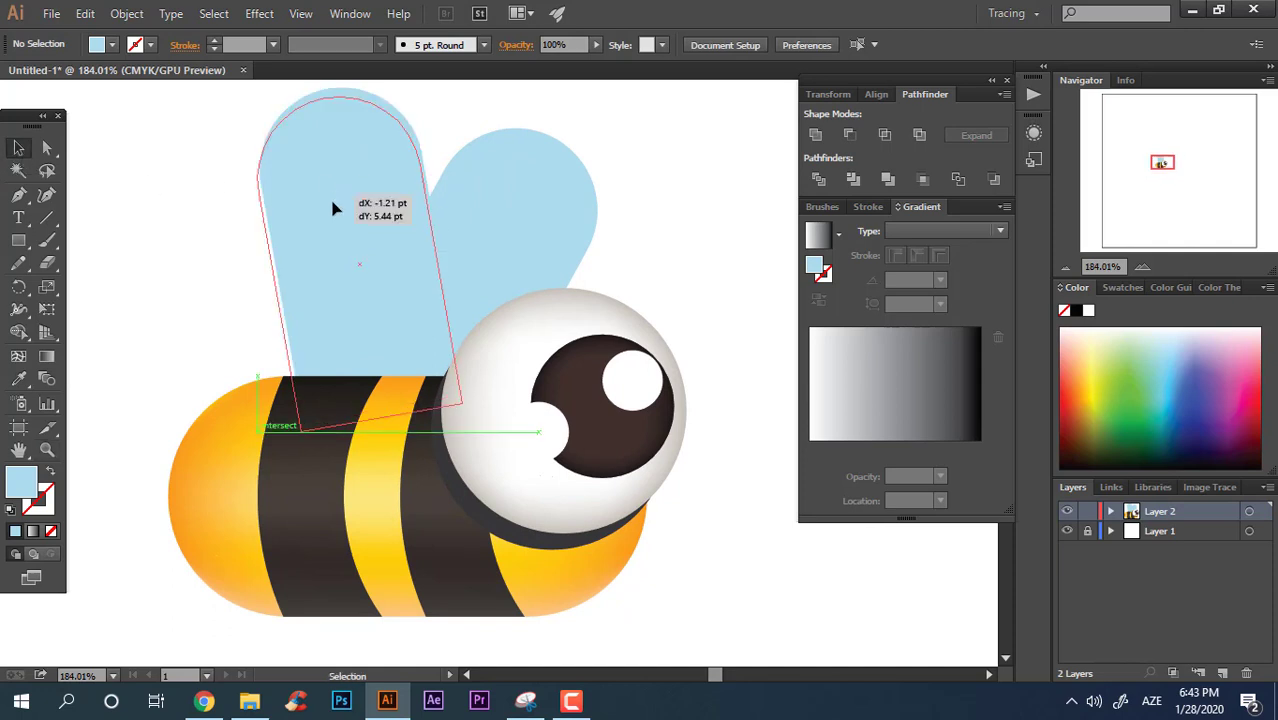
{"action": "left_click", "coordinate": [656, 194]}
{"action": "key", "text": "z"}
{"action": "left_click_drag", "start_coordinate": [680, 270], "coordinate": [596, 221]}
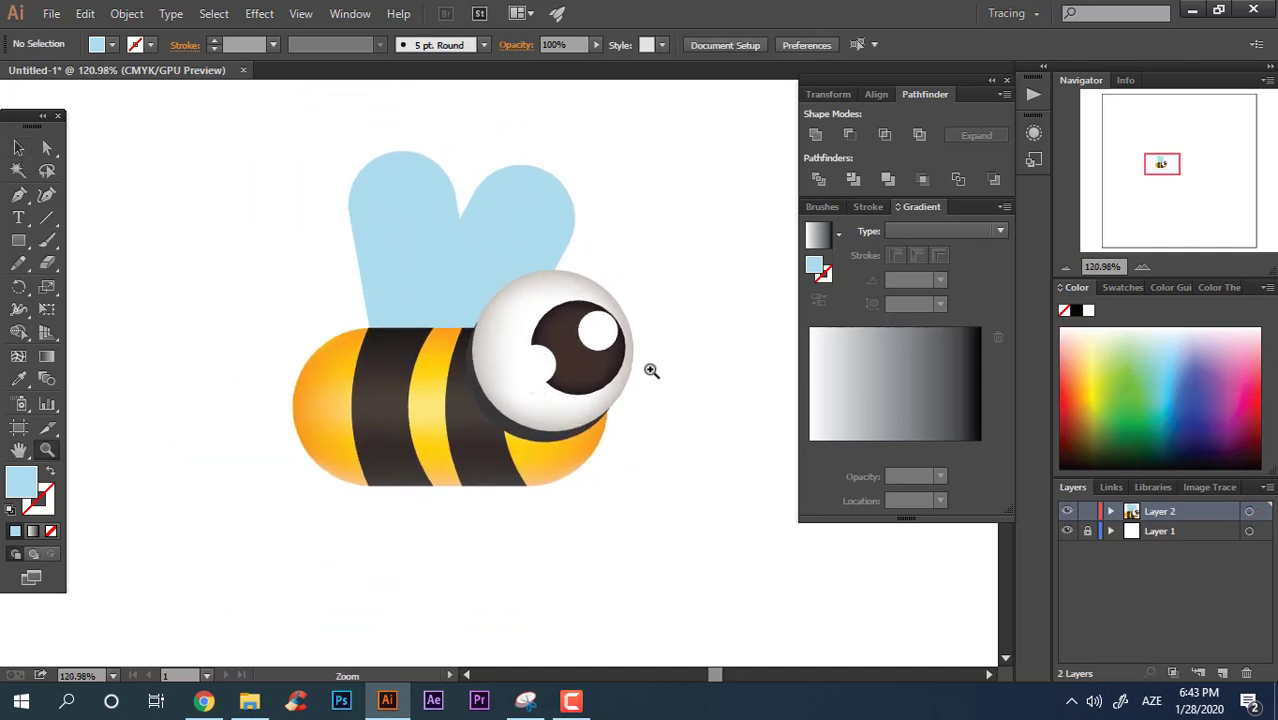
{"action": "left_click_drag", "start_coordinate": [651, 370], "coordinate": [693, 371]}
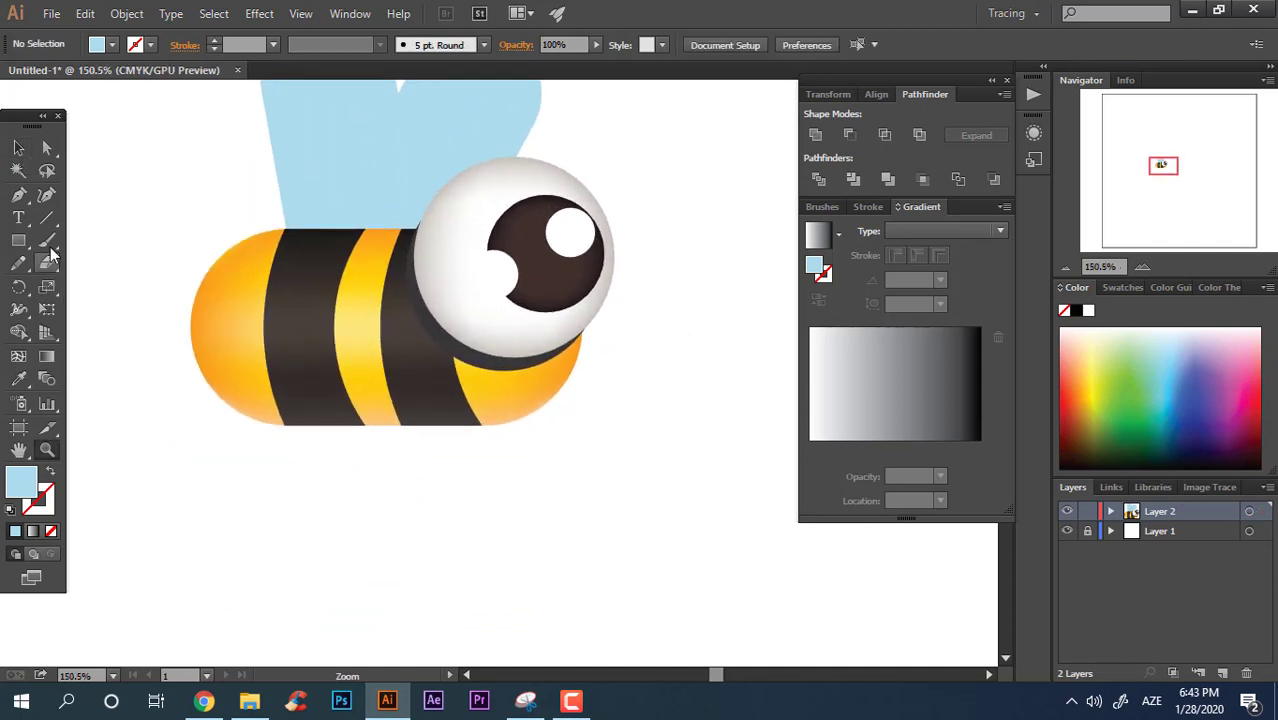
Draw a leg rectangle with rounded bottom corners, coloured the pupil's dark brown.
{"action": "key", "text": "m"}
{"action": "mouse_move", "coordinate": [325, 409]}
{"action": "left_mouse_down"}
{"action": "mouse_move", "coordinate": [345, 490]}
{"action": "mouse_move", "coordinate": [380, 520]}
{"action": "mouse_move", "coordinate": [455, 386]}
{"action": "left_mouse_up"}
{"action": "key", "text": "a"}
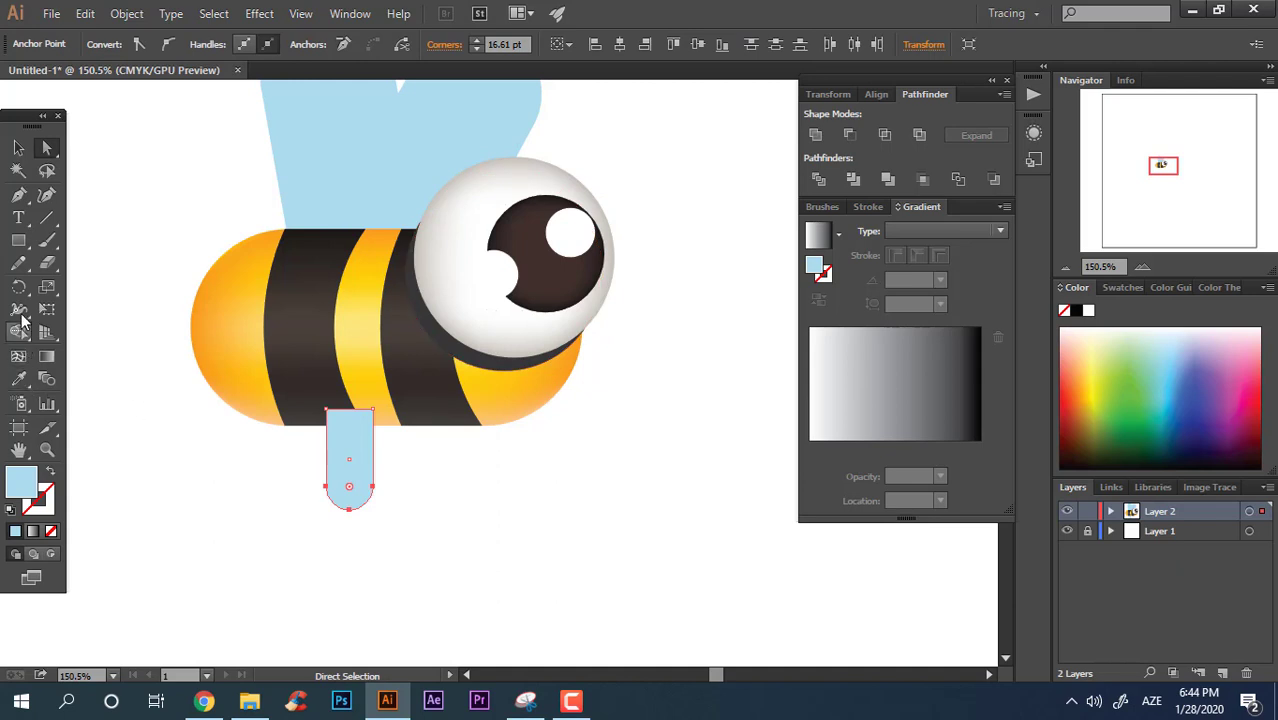
{"action": "left_click", "coordinate": [19, 379]}
{"action": "left_click", "coordinate": [530, 255]}
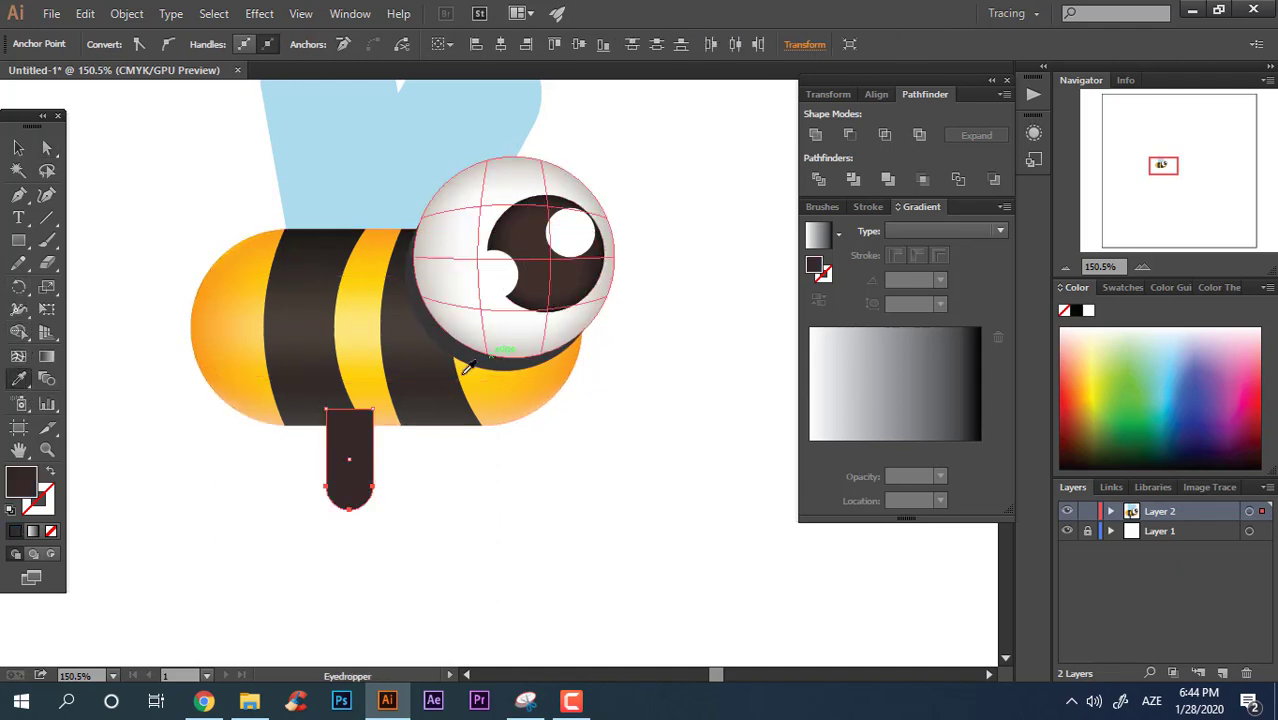
Tilt the leg about 34 degrees and duplicate it into four legs under the body.
{"action": "left_click", "coordinate": [18, 145]}
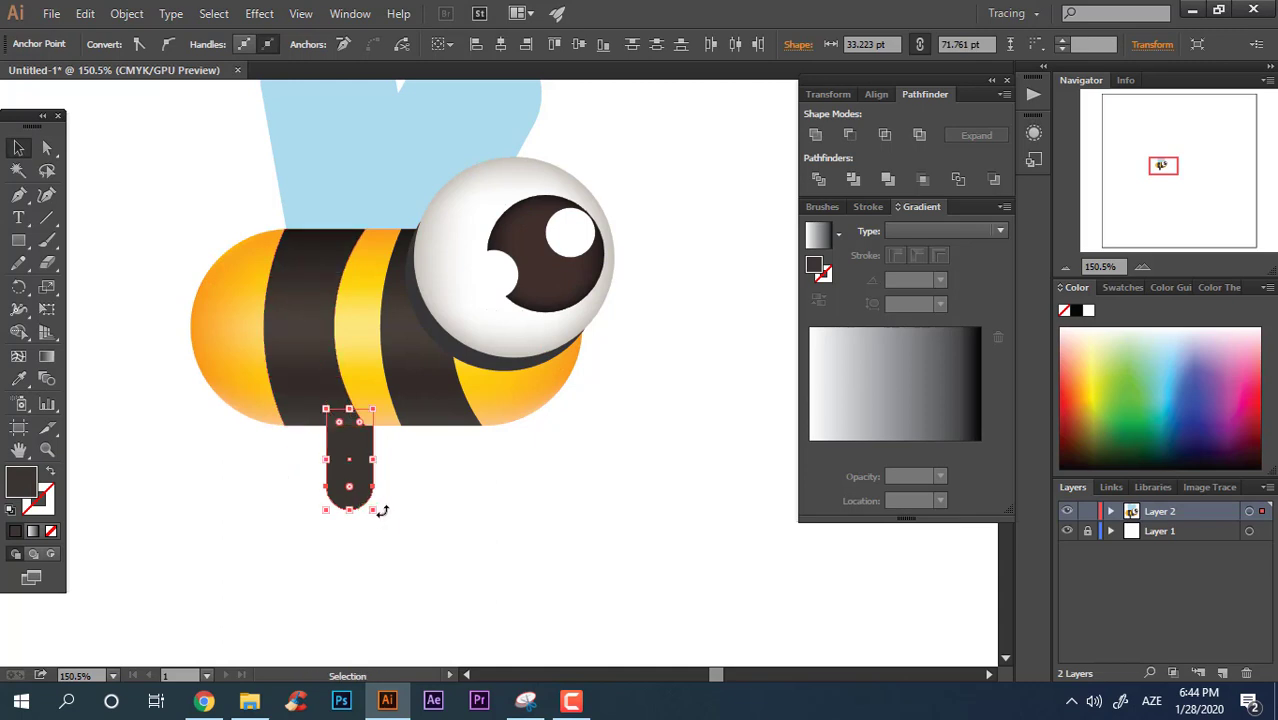
{"action": "left_click_drag", "start_coordinate": [381, 511], "coordinate": [343, 522]}
{"action": "mouse_move", "coordinate": [345, 460]}
{"action": "left_mouse_down"}
{"action": "mouse_move", "coordinate": [285, 457]}
{"action": "mouse_move", "coordinate": [355, 458]}
{"action": "left_mouse_up"}
{"action": "key", "text": "ctrl+d"}
{"action": "key", "text": "ctrl+d"}
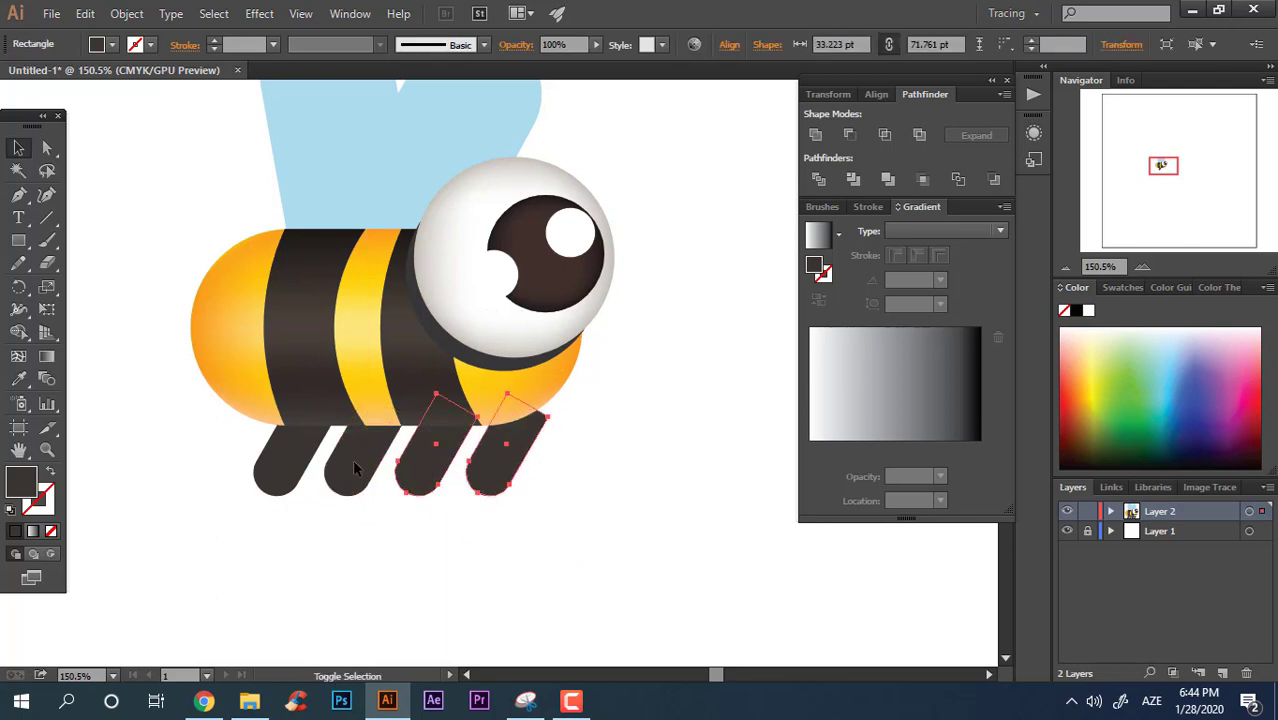
{"action": "left_click", "coordinate": [353, 462], "text": "shift"}
{"action": "left_click", "coordinate": [285, 462], "text": "shift"}
{"action": "mouse_move", "coordinate": [508, 466]}
{"action": "left_mouse_down"}
{"action": "mouse_move", "coordinate": [476, 466]}
{"action": "mouse_move", "coordinate": [484, 473]}
{"action": "left_mouse_up"}
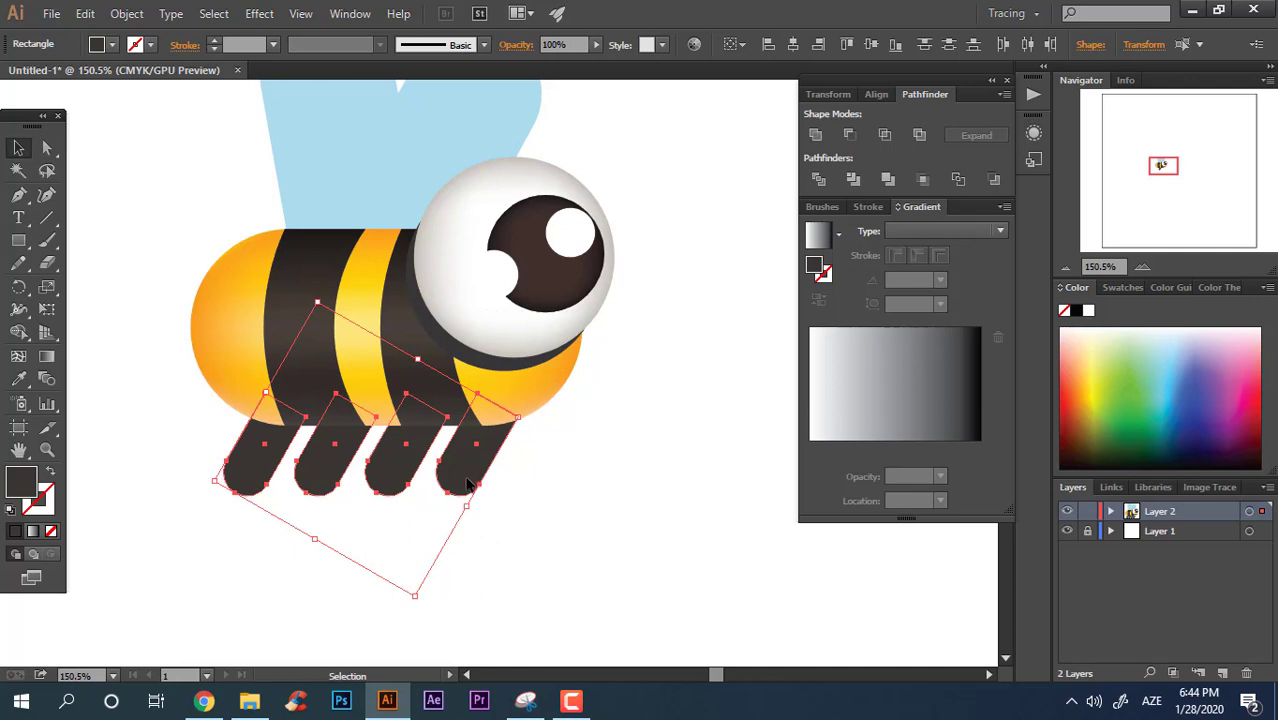
{"action": "left_click", "coordinate": [501, 447]}
{"action": "key", "text": "z"}
{"action": "scroll", "coordinate": [501, 447], "scroll_direction": "down", "scroll_amount": 3}
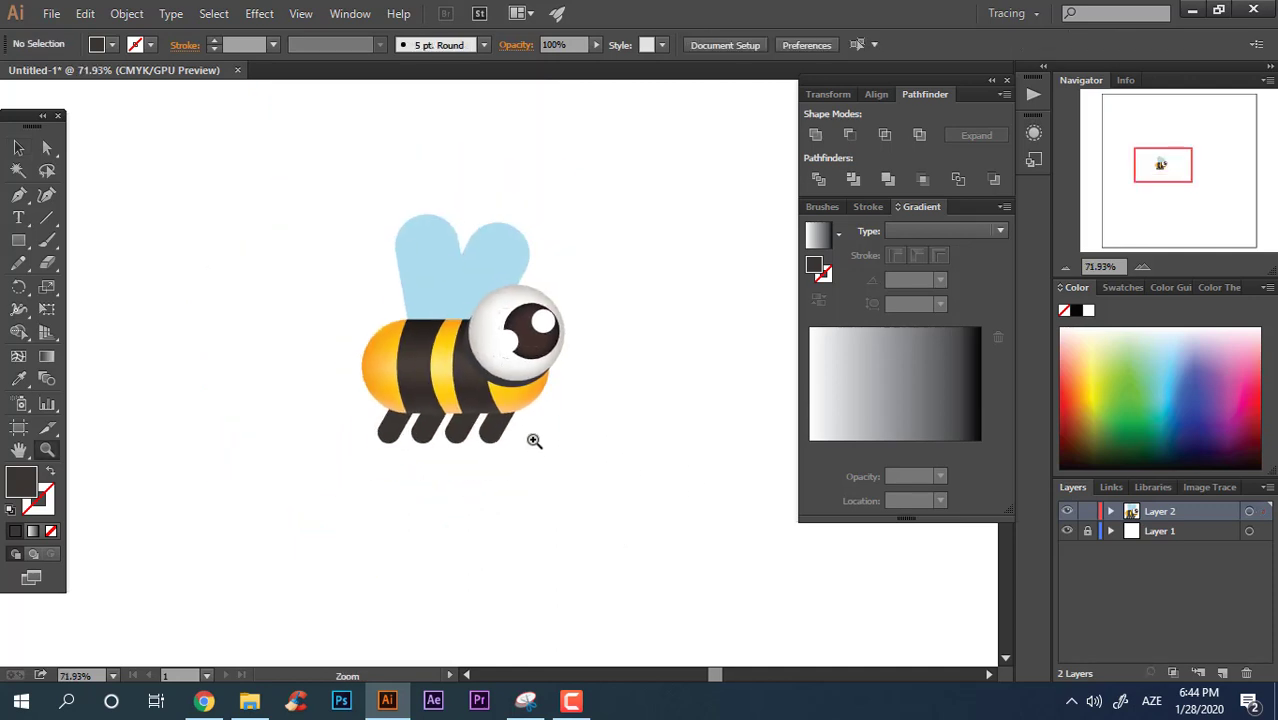
Rotate the left wing counter-clockwise and move it further left.
{"action": "scroll", "coordinate": [534, 440], "scroll_direction": "up", "scroll_amount": 2}
{"action": "left_click", "coordinate": [18, 152]}
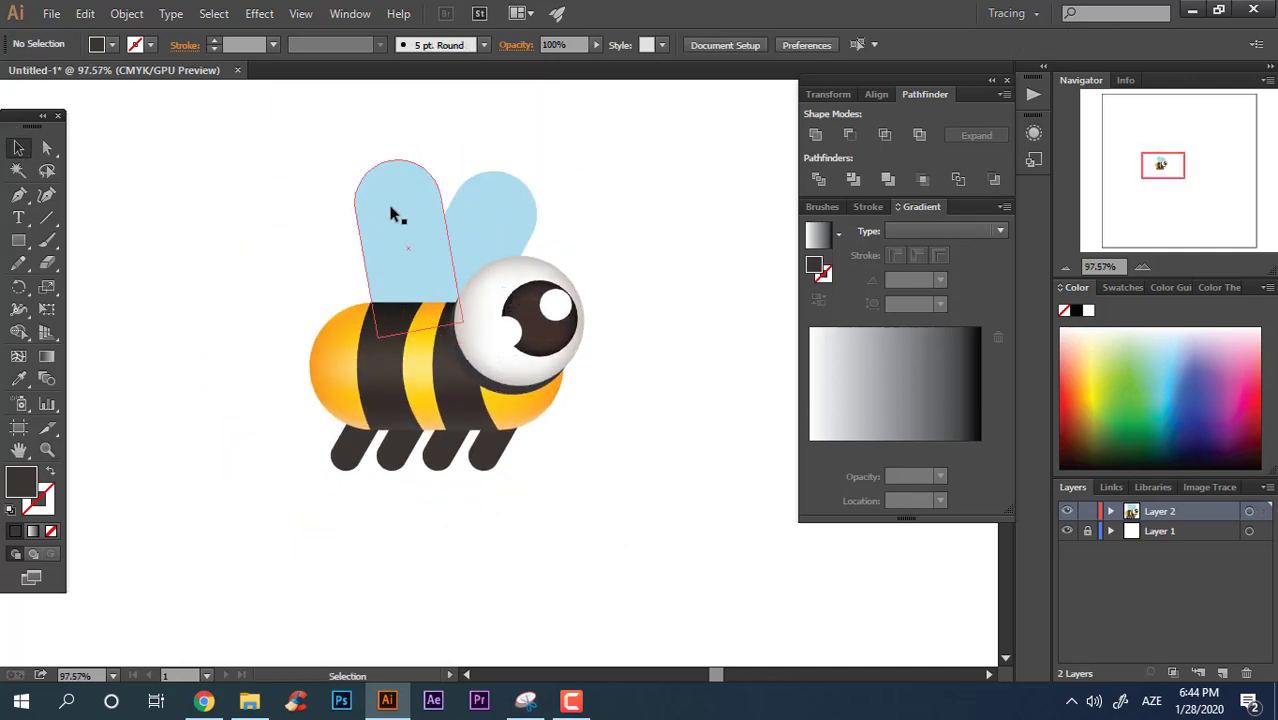
{"action": "left_click", "coordinate": [500, 230]}
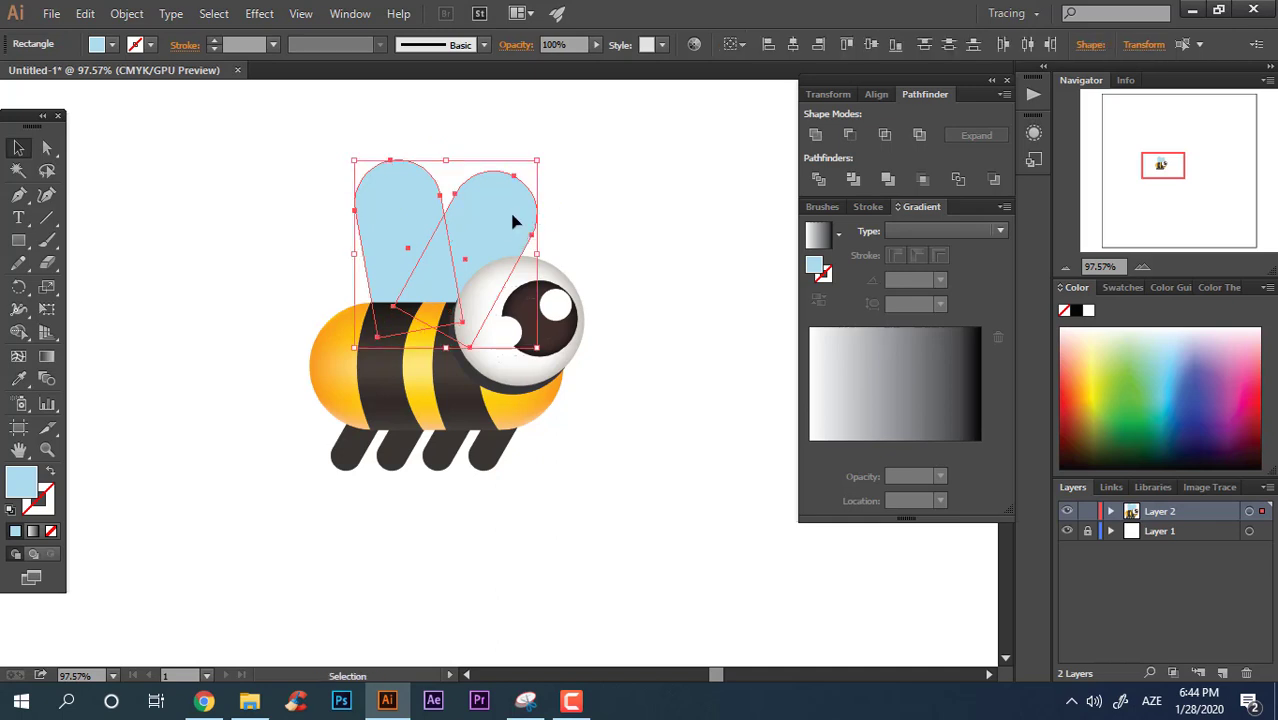
{"action": "left_click", "coordinate": [705, 385]}
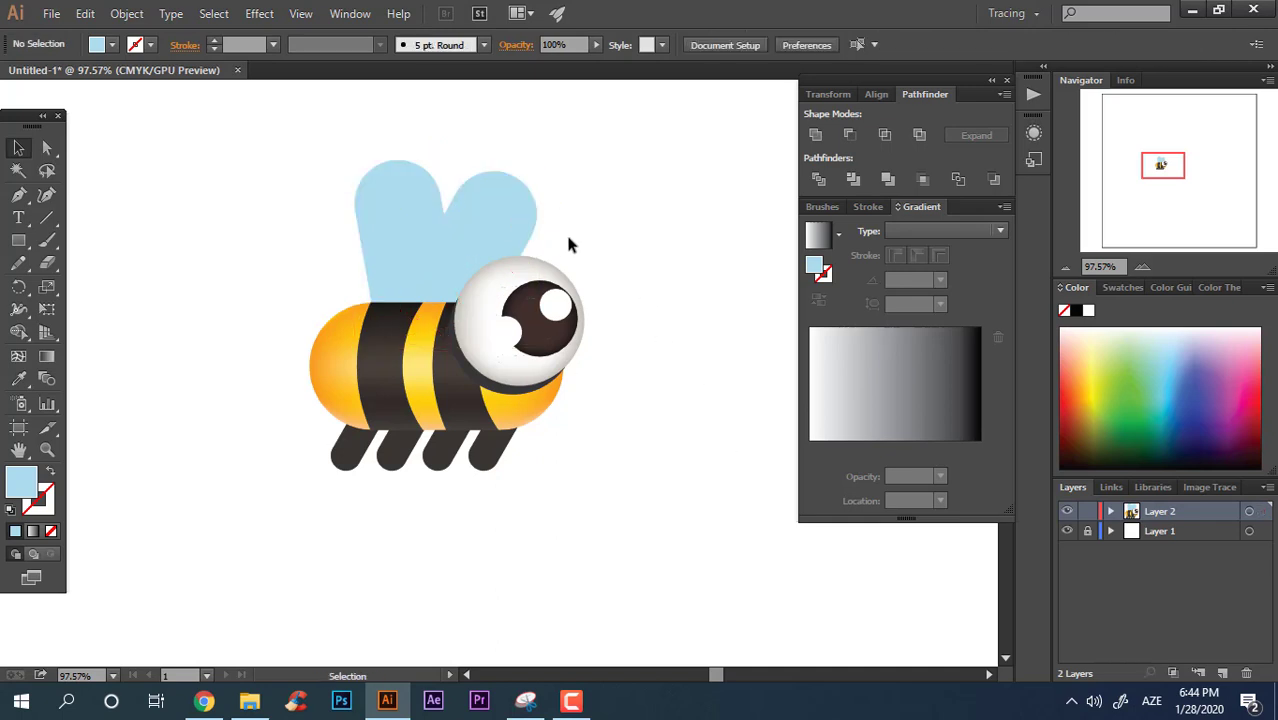
{"action": "left_click", "coordinate": [528, 232]}
{"action": "left_click", "coordinate": [490, 185], "text": "shift"}
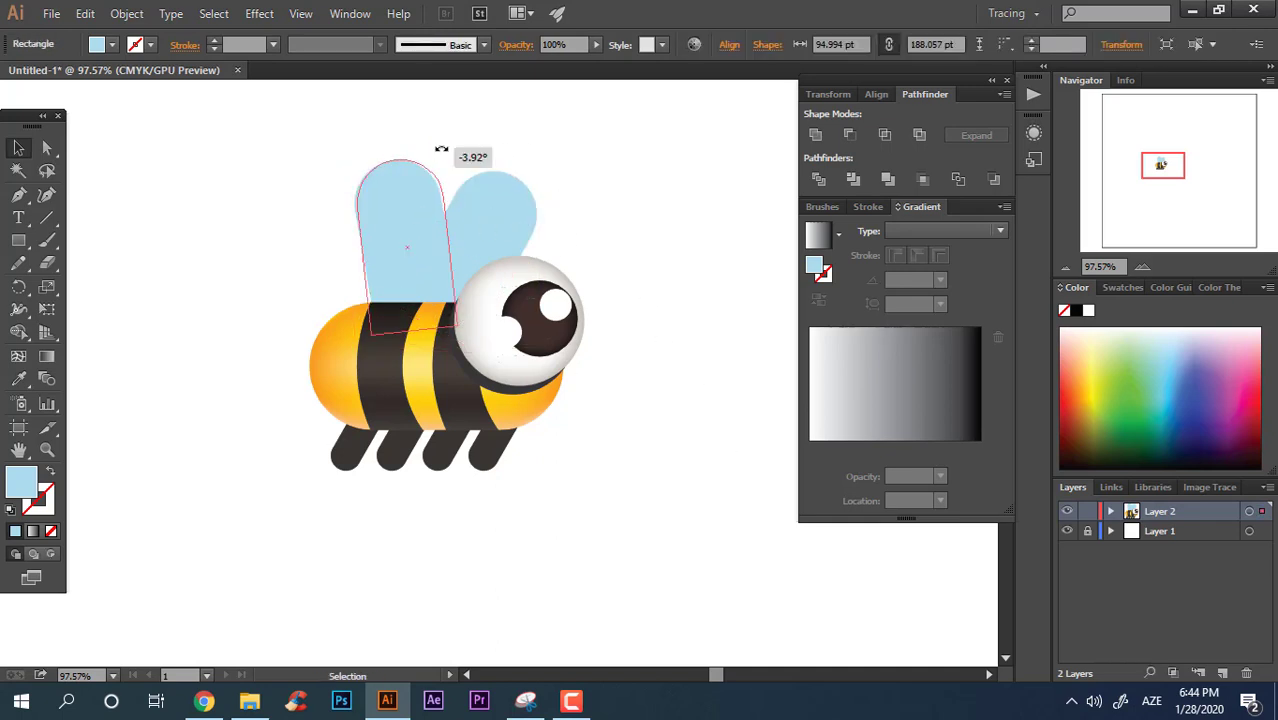
{"action": "left_click_drag", "start_coordinate": [445, 152], "coordinate": [418, 150]}
{"action": "left_click", "coordinate": [503, 112]}
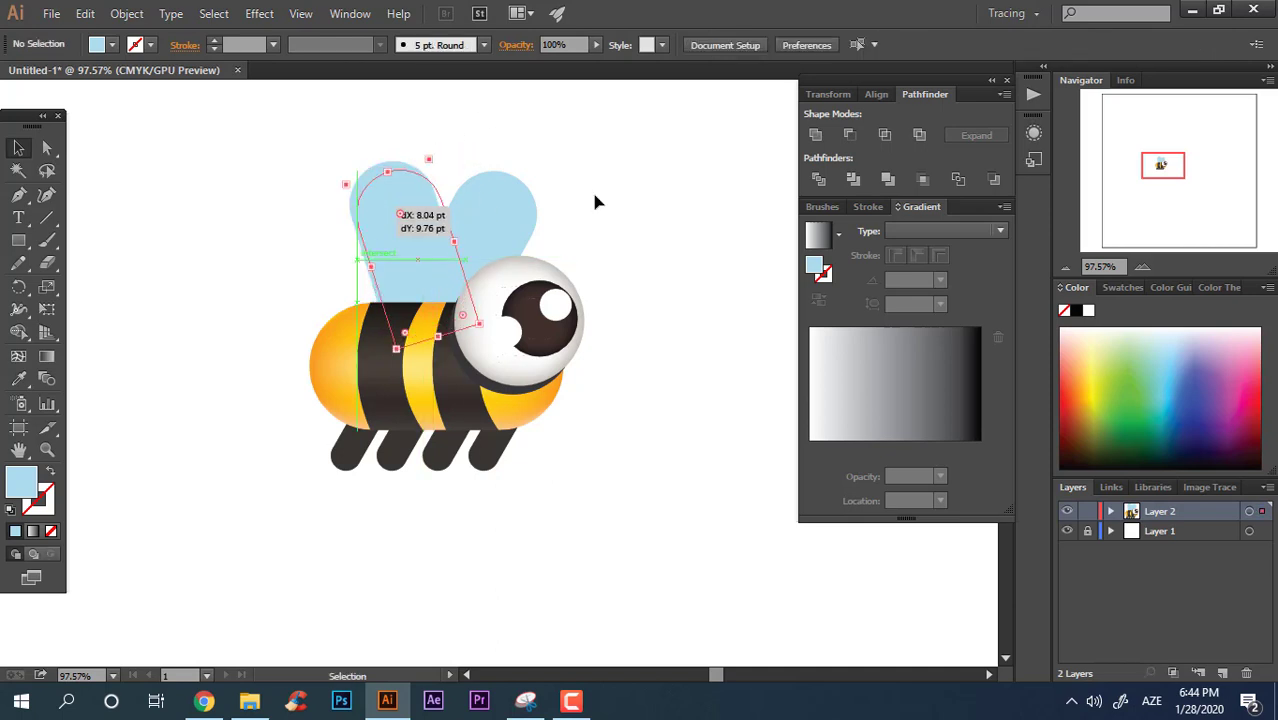
{"action": "left_click_drag", "start_coordinate": [415, 212], "coordinate": [399, 212]}
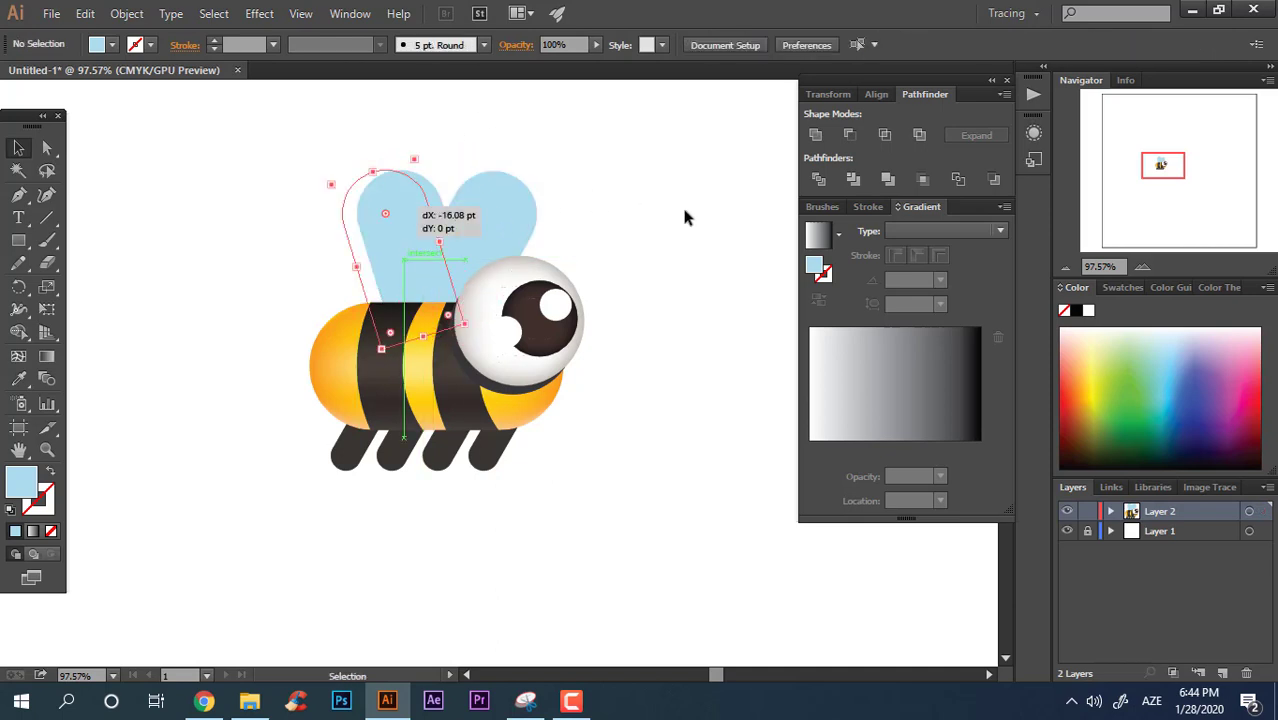
Re-tilt the right wing to open the V and recentre the bee in view.
{"action": "left_click", "coordinate": [499, 192]}
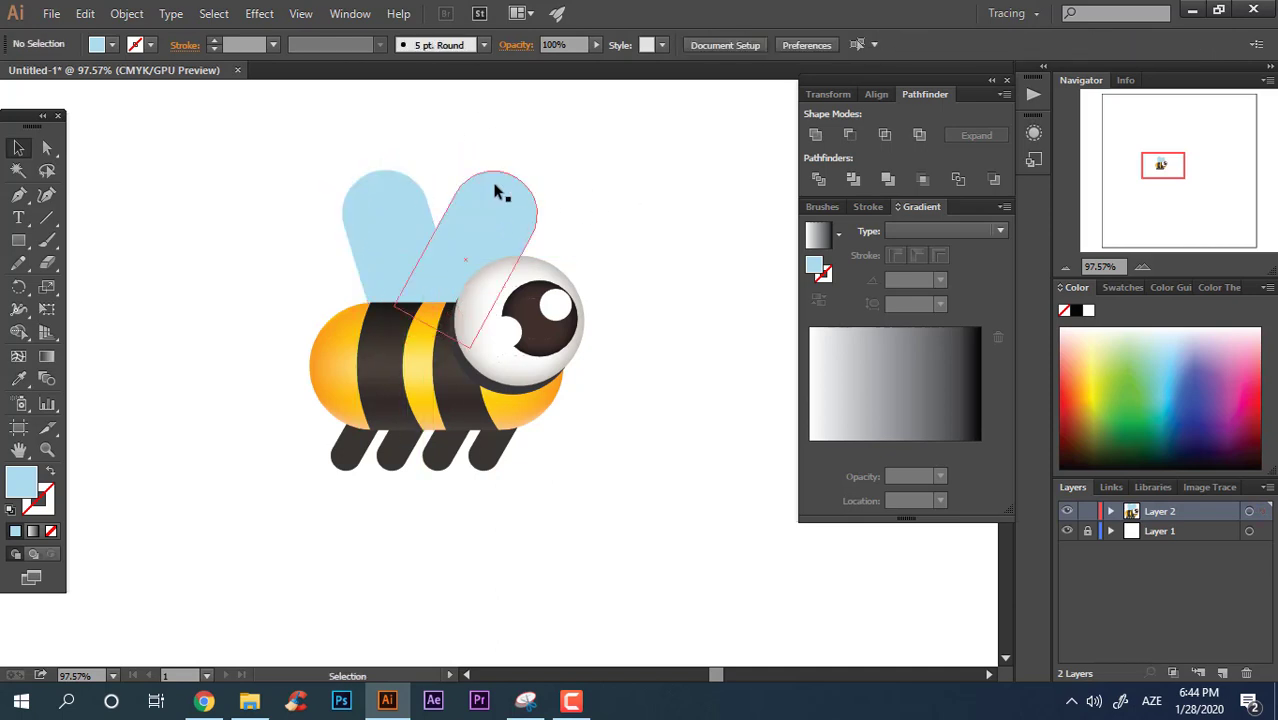
{"action": "mouse_move", "coordinate": [563, 198]}
{"action": "left_mouse_down"}
{"action": "mouse_move", "coordinate": [444, 191]}
{"action": "mouse_move", "coordinate": [408, 143]}
{"action": "left_mouse_up"}
{"action": "left_click", "coordinate": [581, 208]}
{"action": "left_click", "coordinate": [463, 276]}
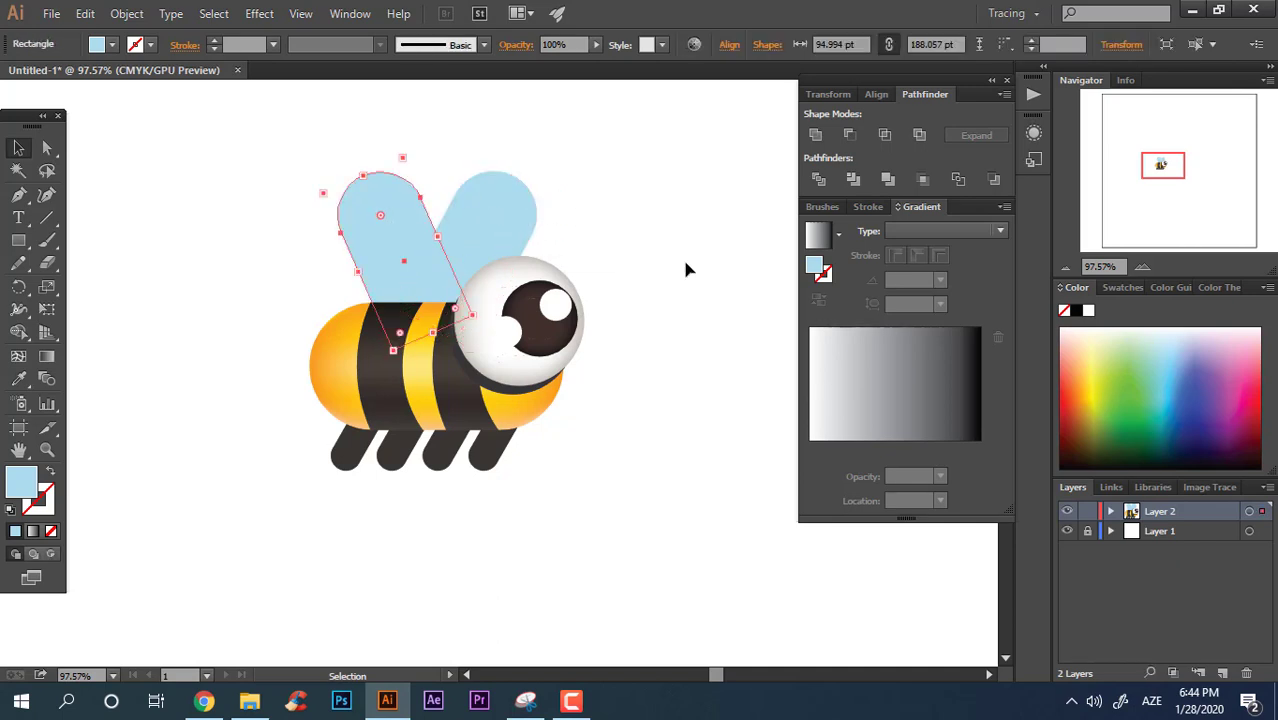
{"action": "left_click", "coordinate": [682, 257]}
{"action": "scroll", "coordinate": [657, 395], "scroll_direction": "up", "scroll_amount": 2}
{"action": "left_click_drag", "start_coordinate": [652, 391], "coordinate": [701, 423]}
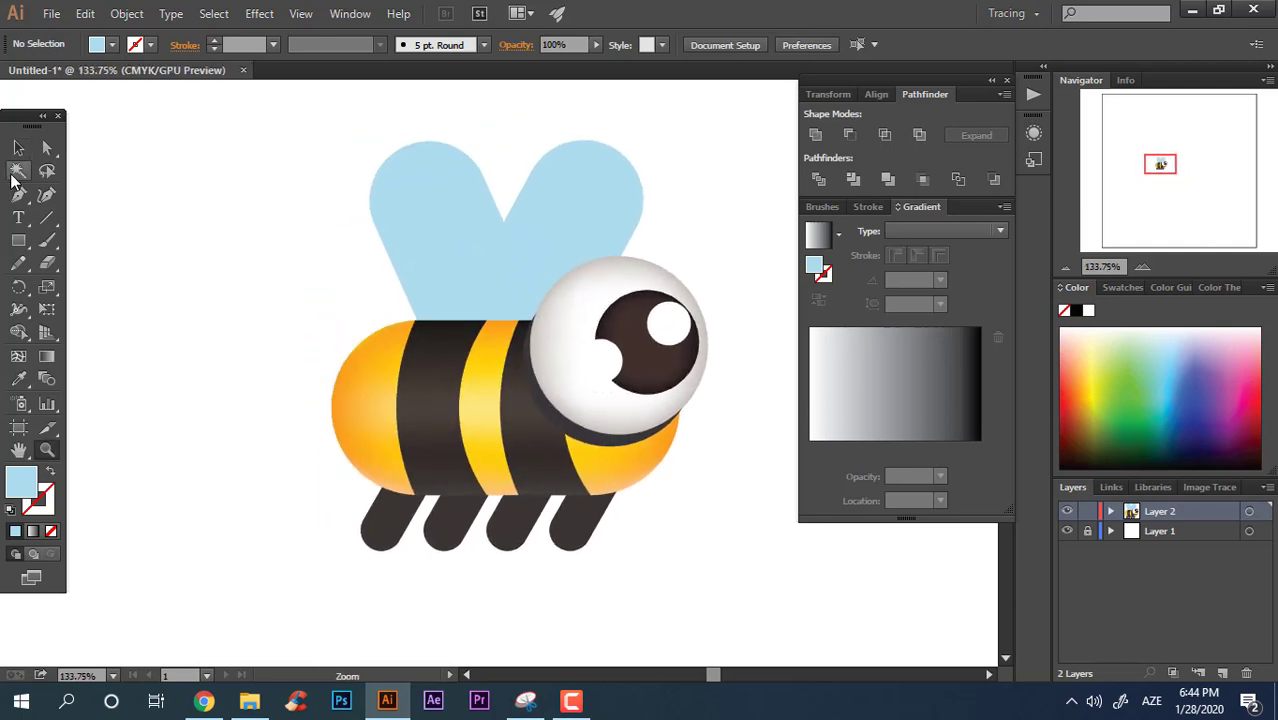
Select the leftmost and rightmost legs and delete them, leaving two legs.
{"action": "left_click", "coordinate": [18, 147]}
{"action": "left_click_drag", "start_coordinate": [395, 535], "coordinate": [268, 530]}
{"action": "mouse_move", "coordinate": [606, 548]}
{"action": "left_mouse_down"}
{"action": "mouse_move", "coordinate": [636, 592]}
{"action": "mouse_move", "coordinate": [716, 615]}
{"action": "left_mouse_up"}
{"action": "left_click", "coordinate": [250, 515], "text": "shift"}
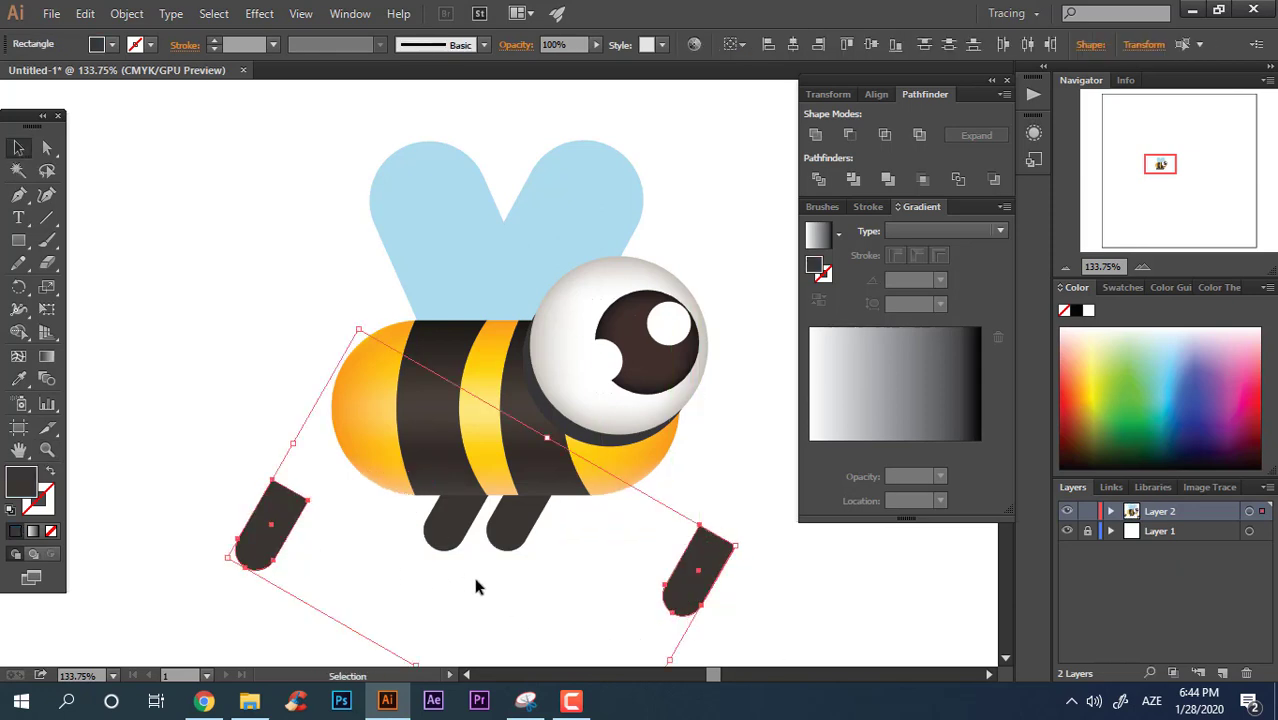
{"action": "key", "text": "Delete"}
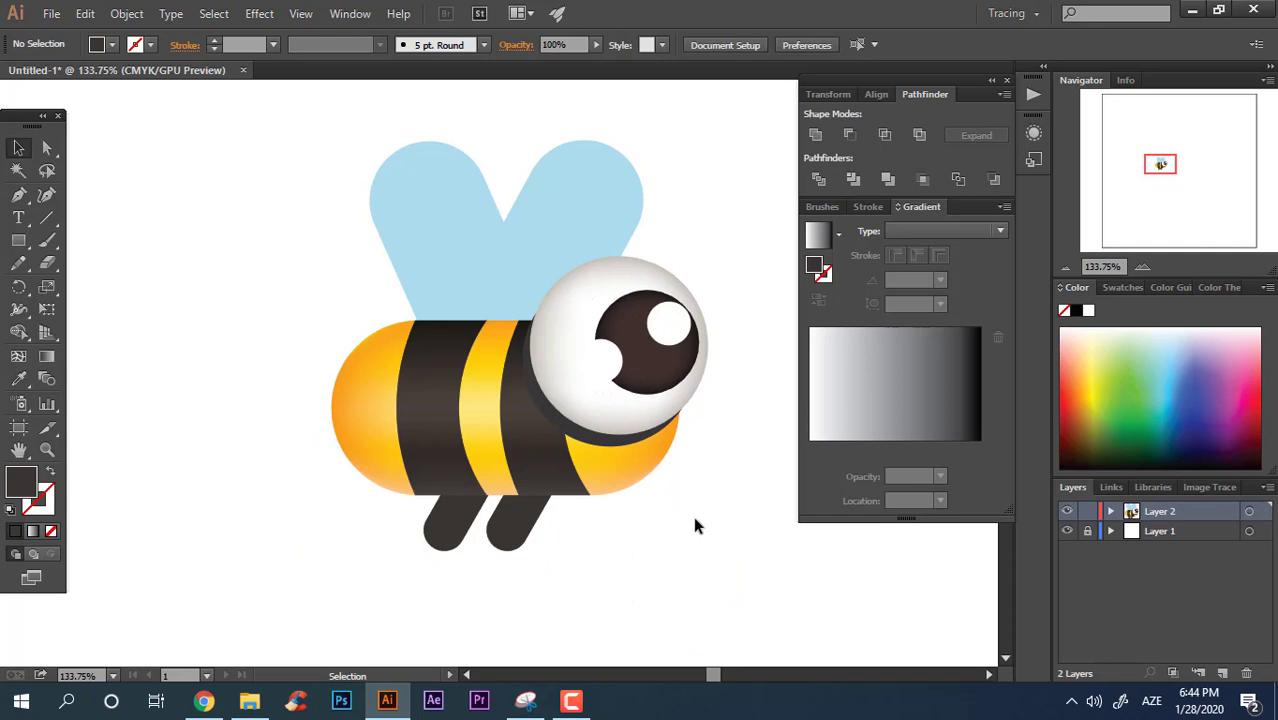